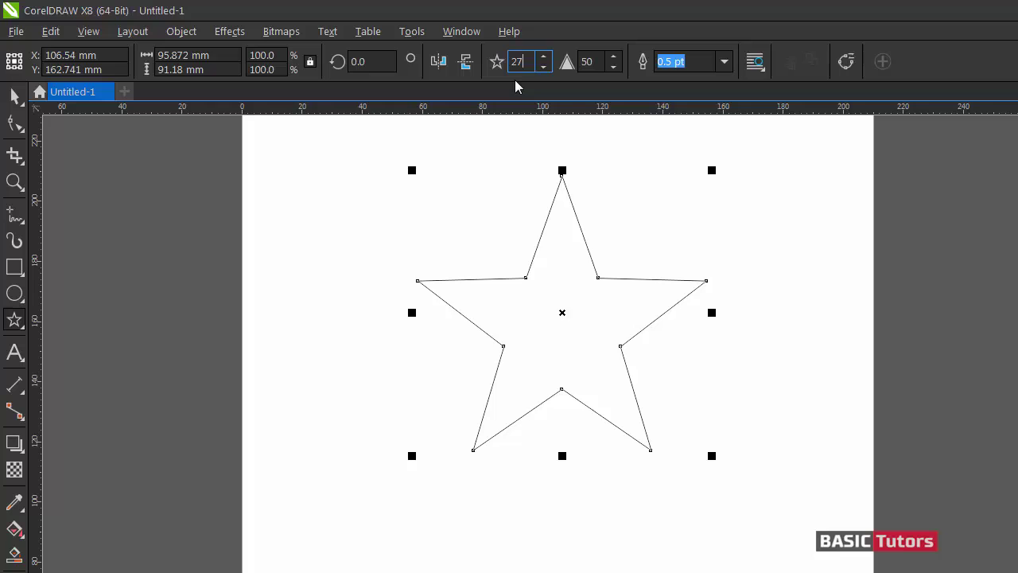
Apply 27 points to the star and set its sharpness to 7
{"action": "left_click", "coordinate": [587, 63]}
{"action": "double_click", "coordinate": [587, 63]}
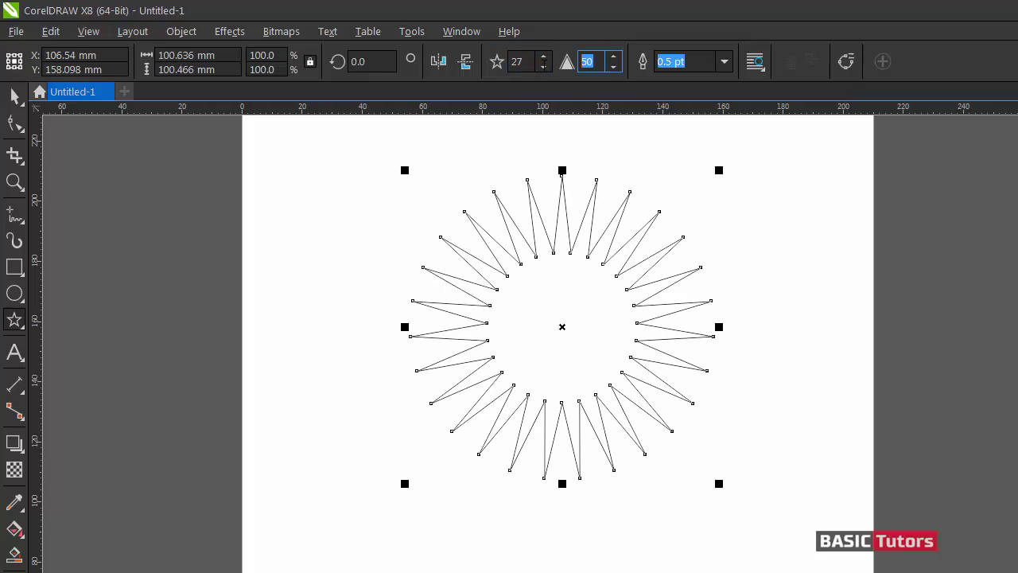
{"action": "type", "text": "7"}
{"action": "key", "text": "Return"}
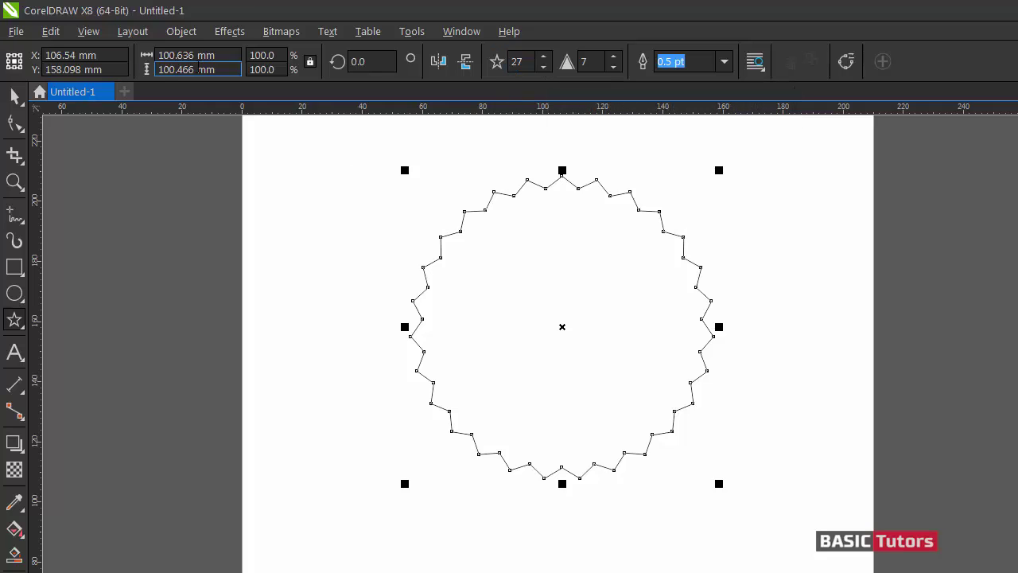
Set the star's width to 148 mm with its proportions locked
{"action": "double_click", "coordinate": [226, 54]}
{"action": "type", "text": "1"}
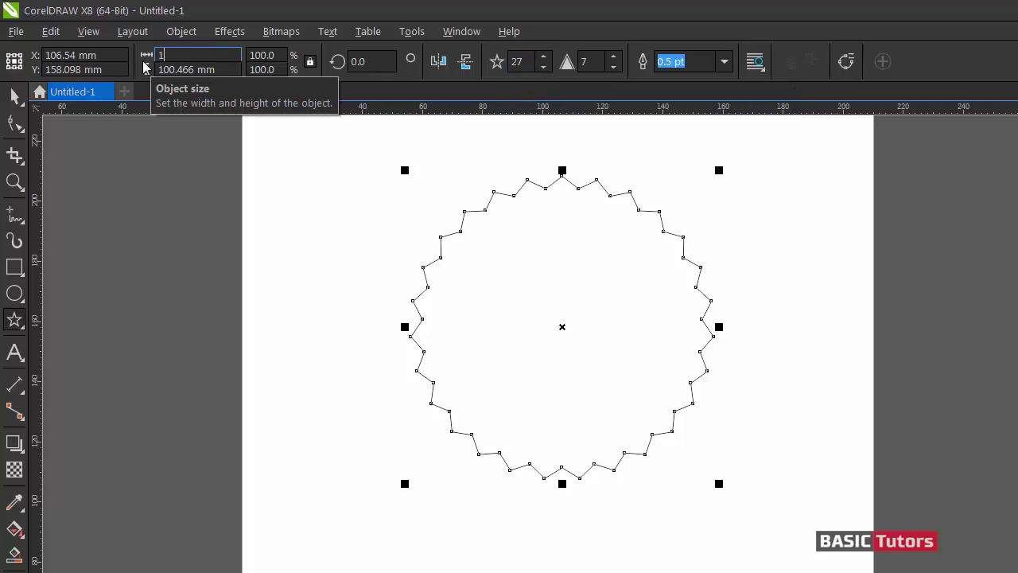
{"action": "type", "text": "48"}
{"action": "key", "text": "Return"}
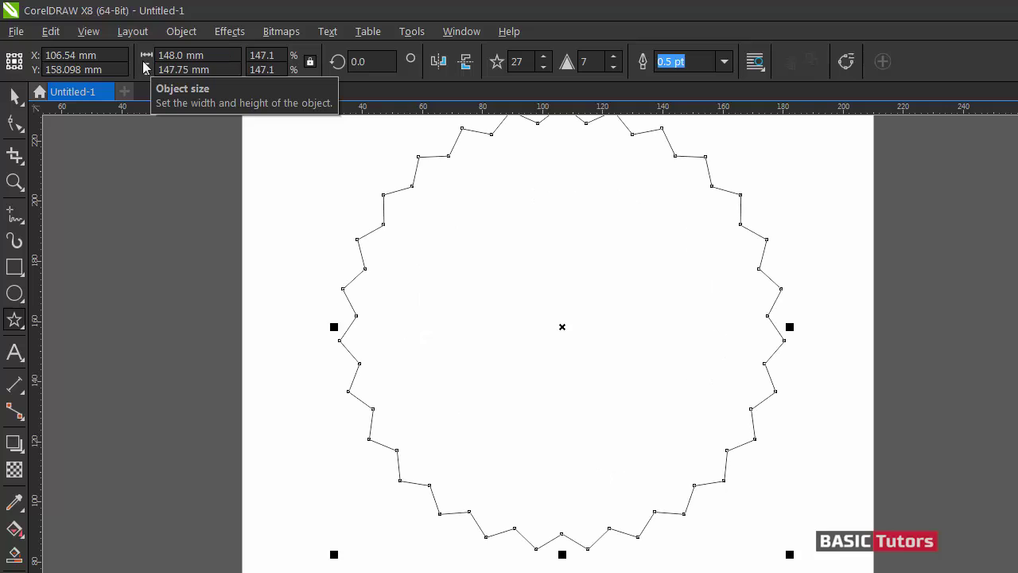
{"action": "left_click", "coordinate": [15, 96]}
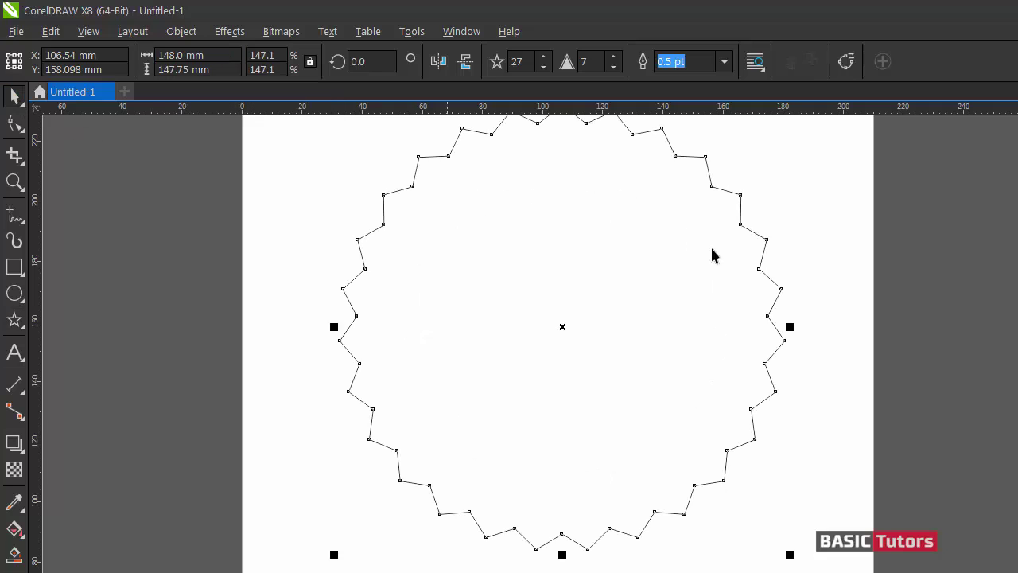
{"action": "scroll", "coordinate": [561, 342], "scroll_direction": "up", "scroll_amount": 1}
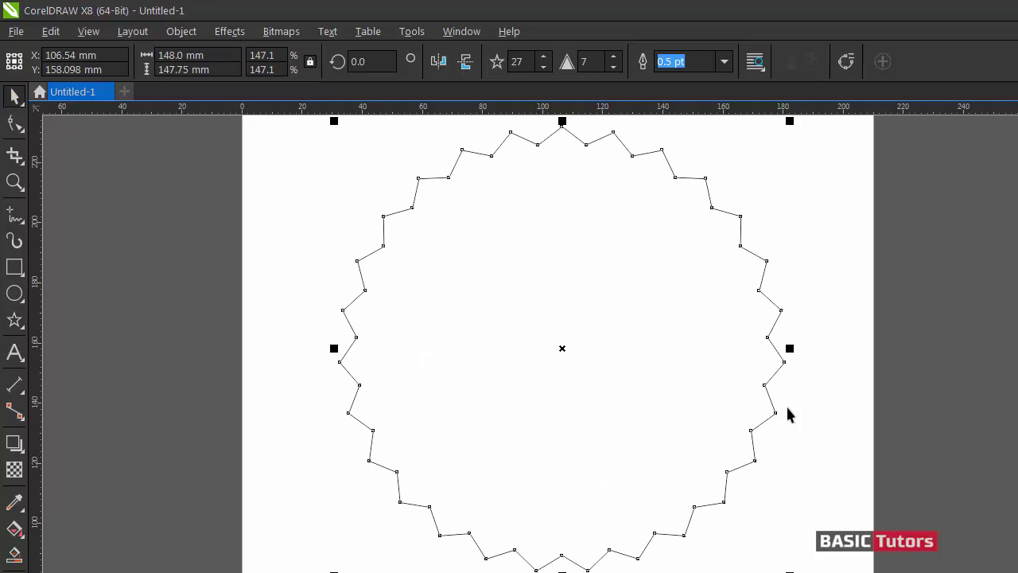
Convert the zigzag-edged star to curves so its nodes can be edited individually
{"action": "left_click", "coordinate": [14, 123]}
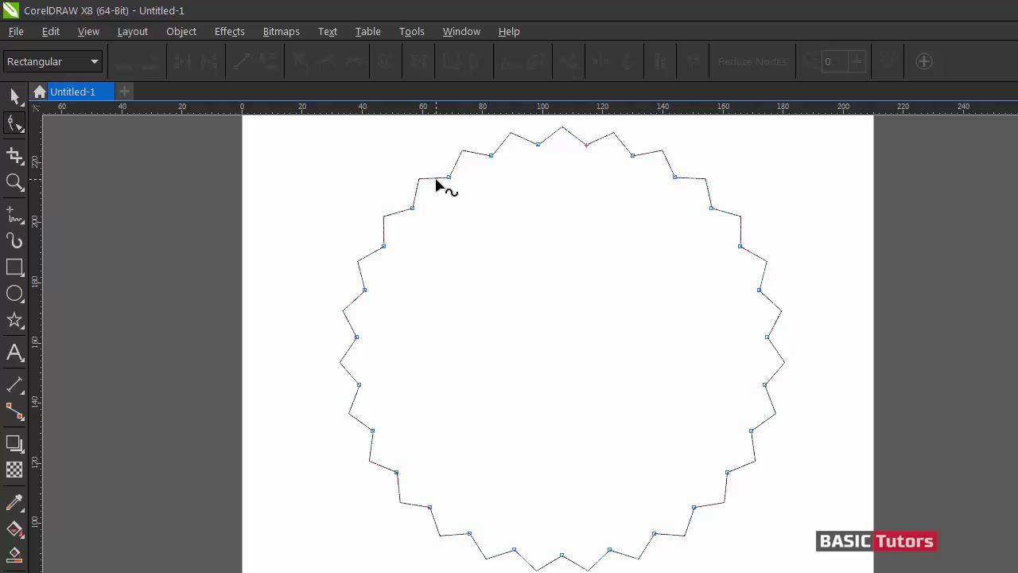
{"action": "left_click", "coordinate": [14, 96]}
{"action": "left_click", "coordinate": [180, 31]}
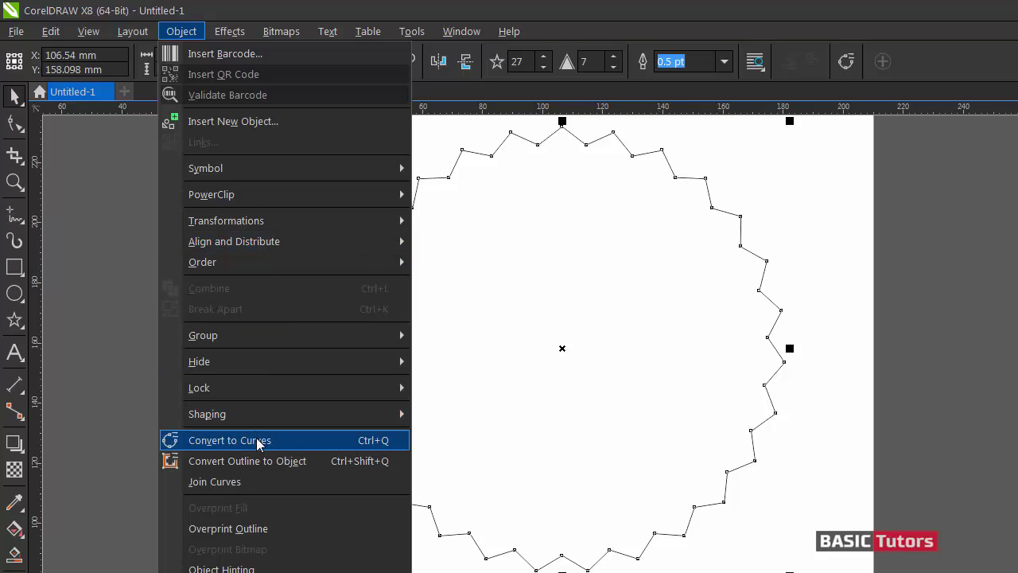
{"action": "left_click", "coordinate": [218, 440]}
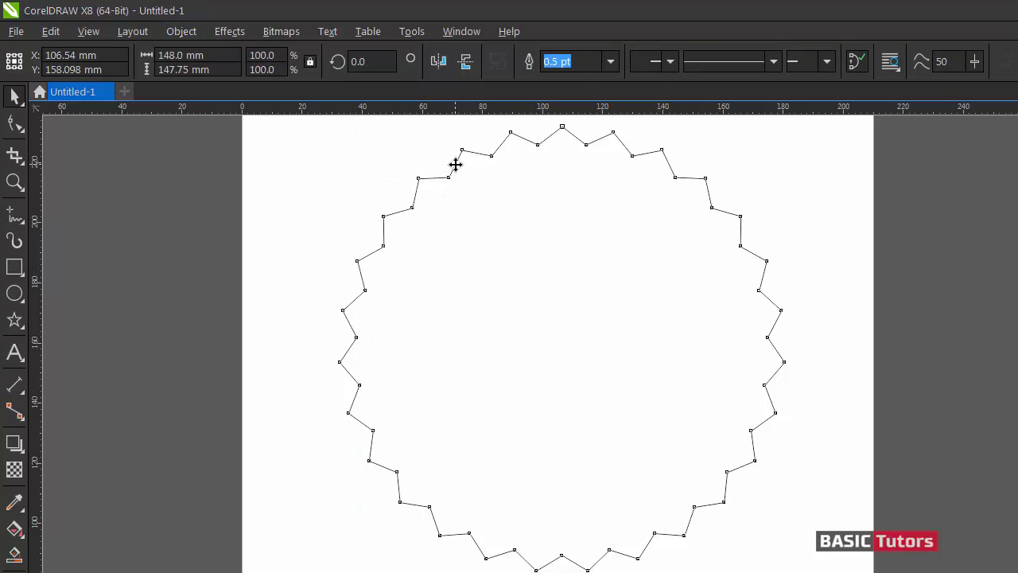
Select all nodes of the star, convert its line segments to curves and make the nodes smooth to form a wavy edge
{"action": "key", "text": "F10"}
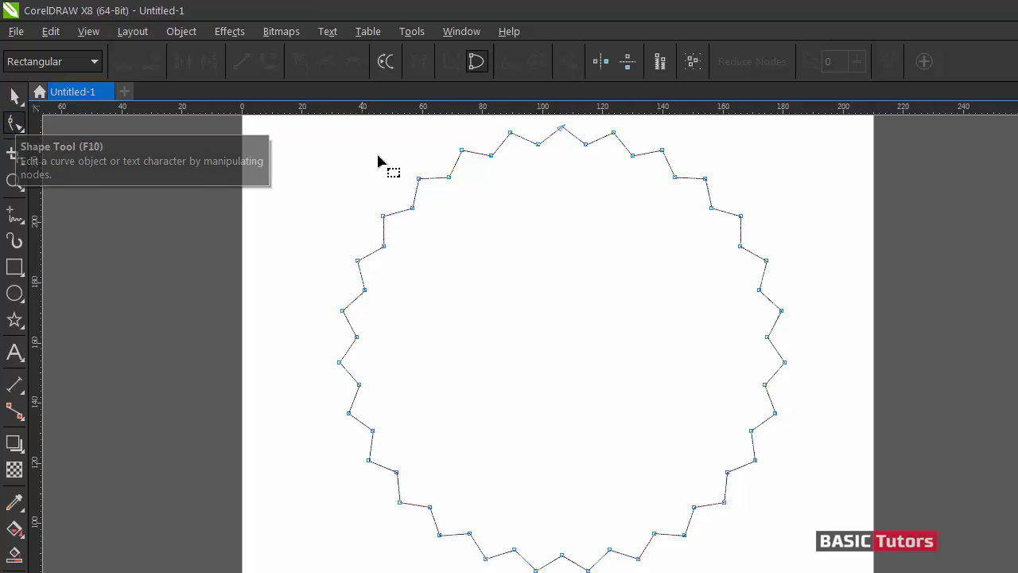
{"action": "left_click_drag", "start_coordinate": [952, 568], "coordinate": [216, 163]}
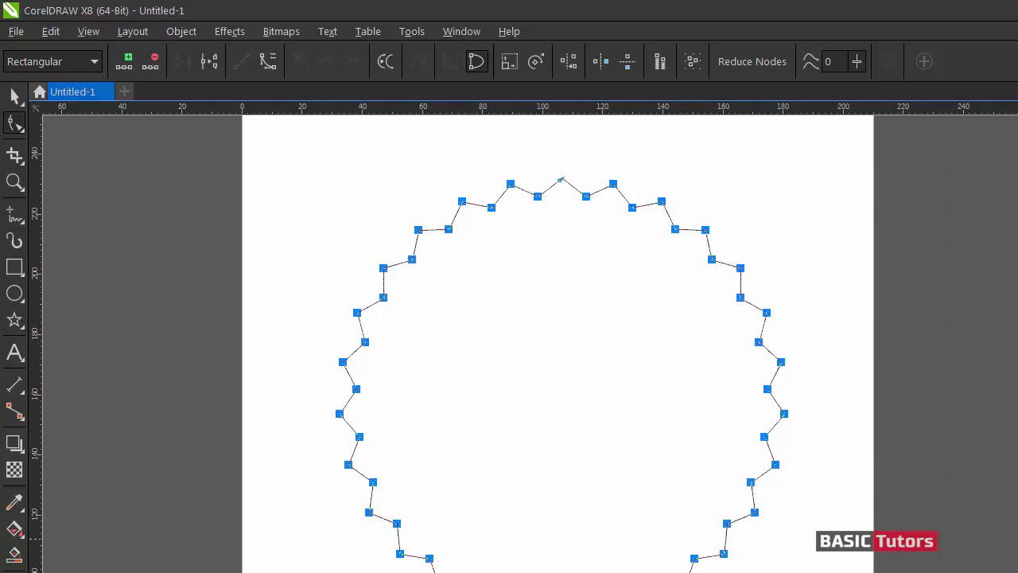
{"action": "scroll", "coordinate": [557, 350], "scroll_direction": "down", "scroll_amount": 1}
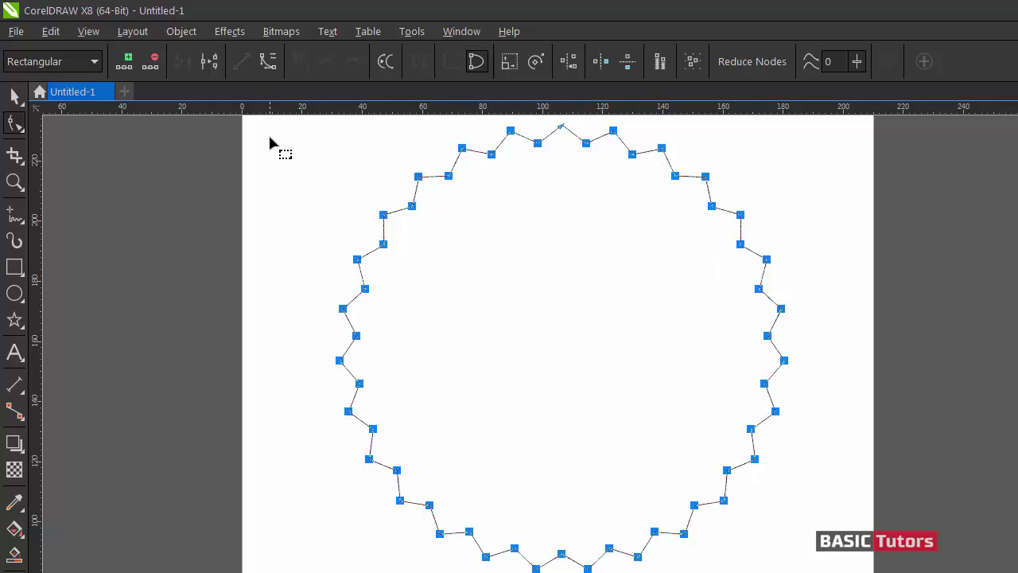
{"action": "left_click", "coordinate": [267, 69]}
{"action": "left_click", "coordinate": [326, 63]}
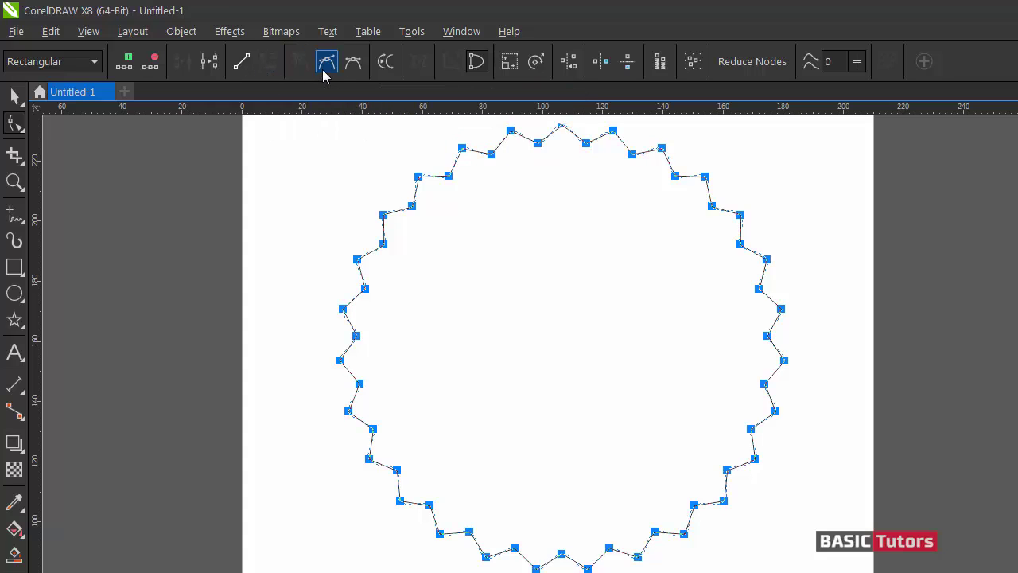
{"action": "left_click", "coordinate": [13, 96]}
{"action": "left_click", "coordinate": [373, 198]}
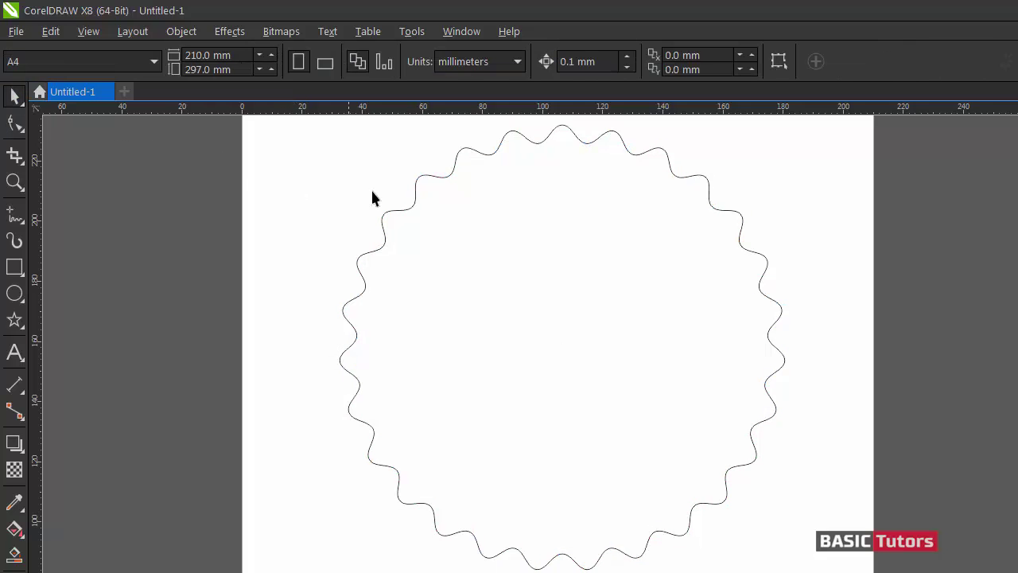
{"action": "left_click", "coordinate": [648, 156]}
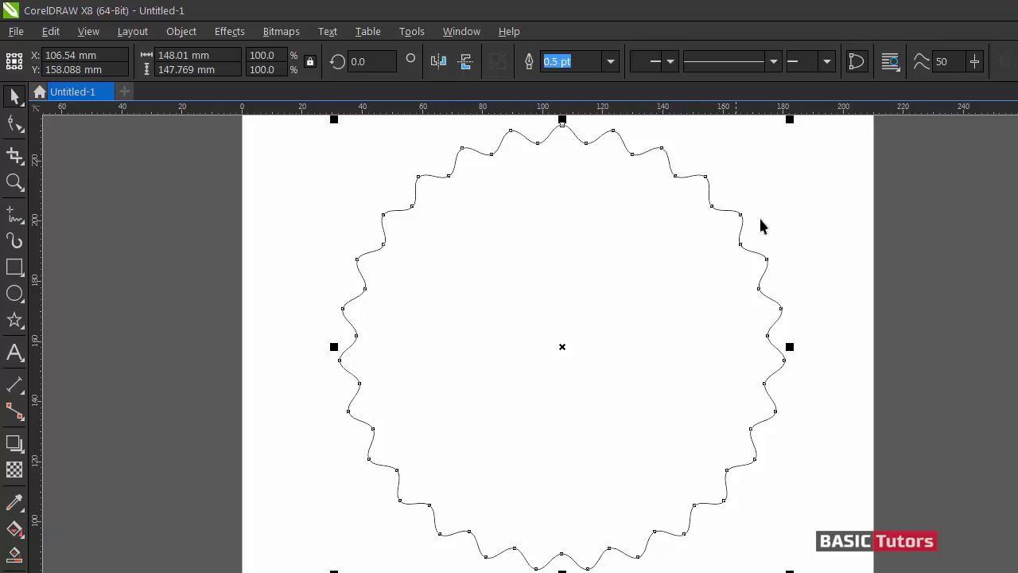
Draw a circle overlapping the wavy shape and set its diameter to 130 mm
{"action": "left_click", "coordinate": [15, 292]}
{"action": "mouse_move", "coordinate": [198, 195]}
{"action": "left_mouse_down"}
{"action": "mouse_move", "coordinate": [527, 463]}
{"action": "mouse_move", "coordinate": [535, 530]}
{"action": "left_mouse_up"}
{"action": "left_click", "coordinate": [223, 55]}
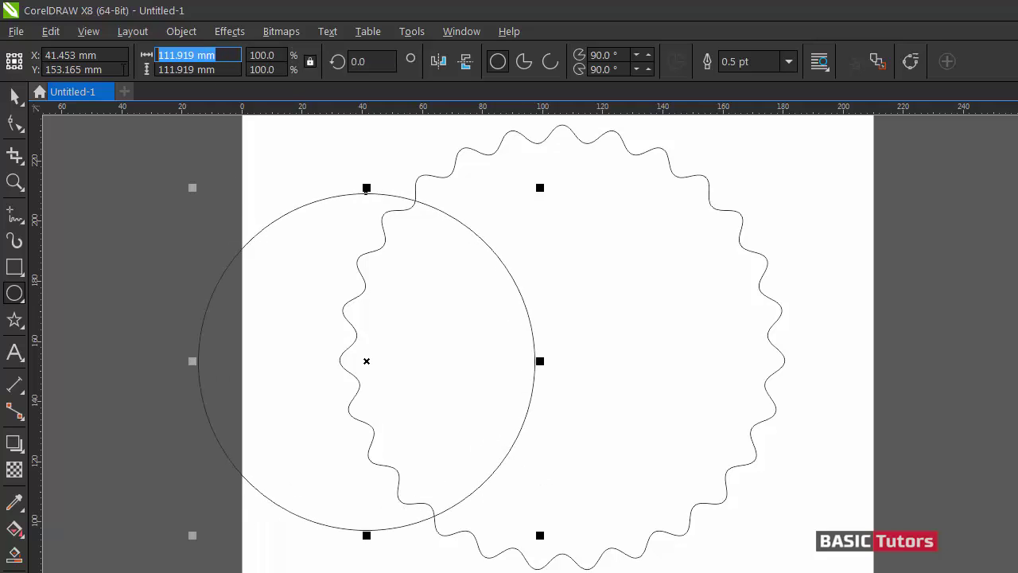
{"action": "type", "text": "13"}
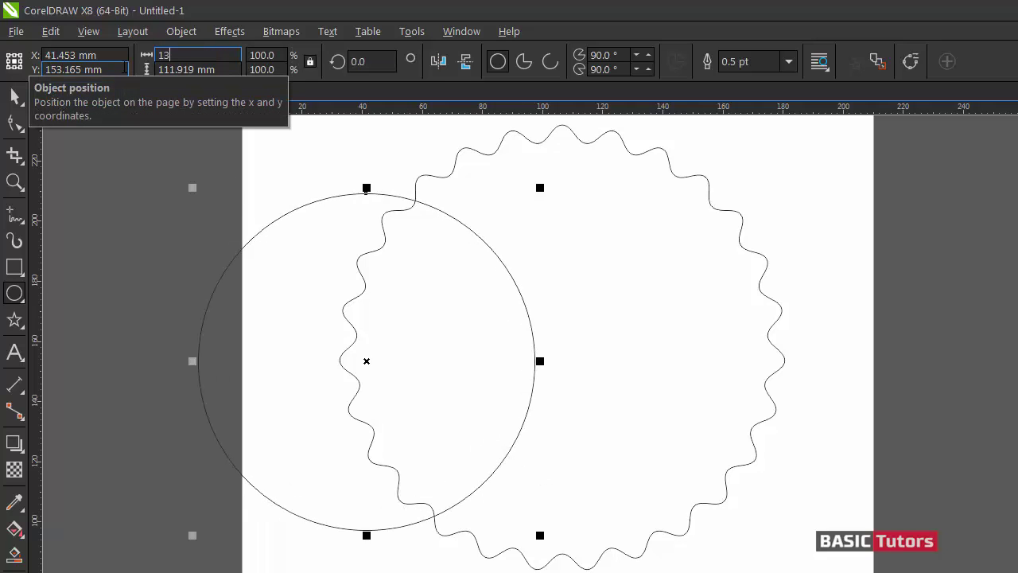
{"action": "type", "text": "0"}
{"action": "key", "text": "Return"}
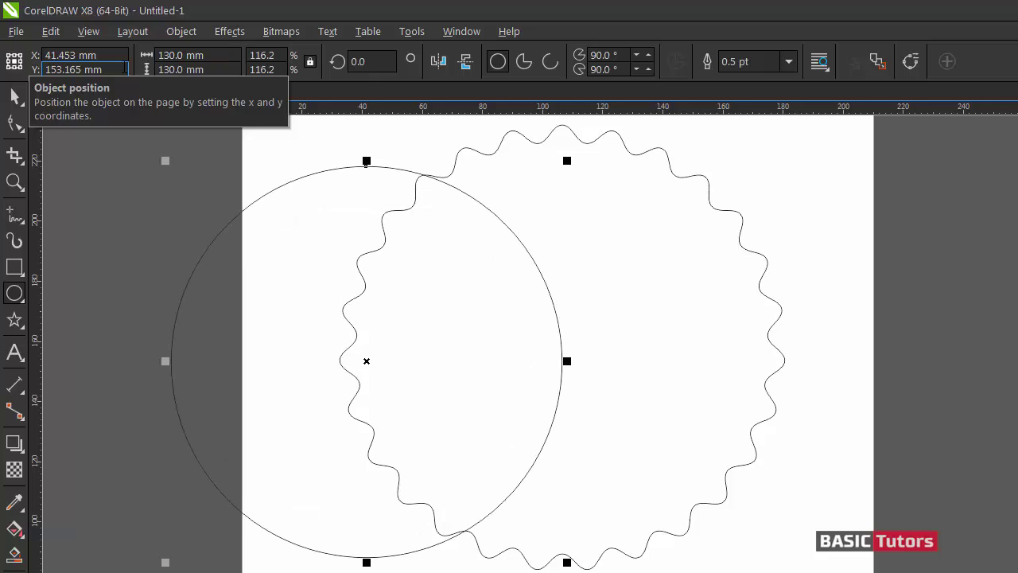
Align the 130 mm circle with the wavy shape on both their horizontal and vertical centers
{"action": "left_click", "coordinate": [9, 92]}
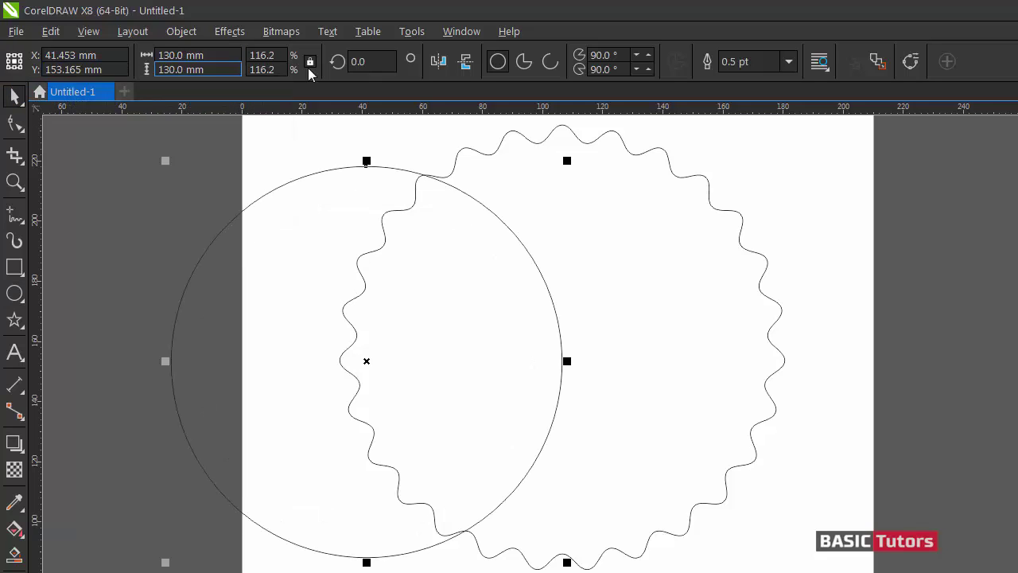
{"action": "left_click", "coordinate": [474, 150]}
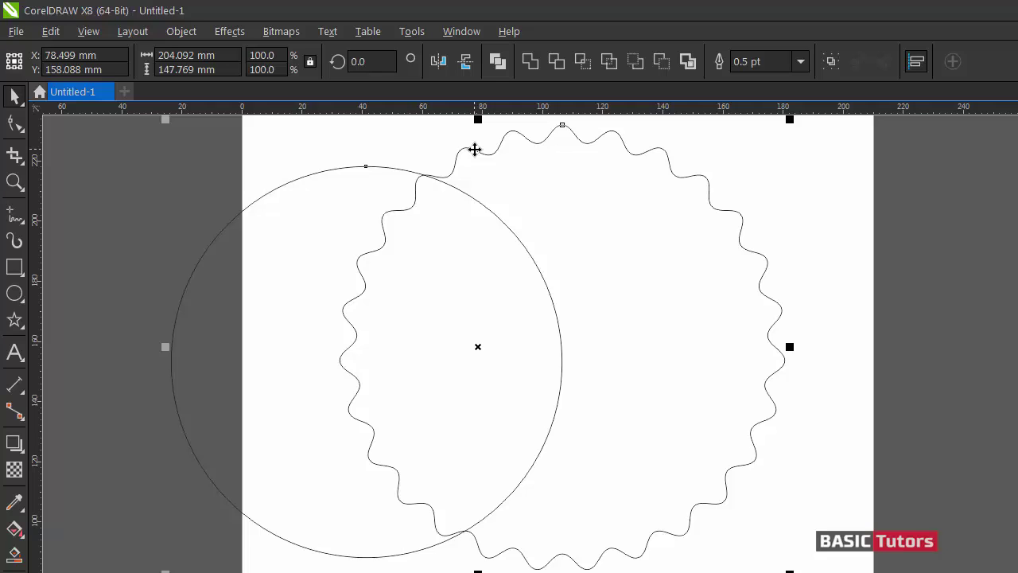
{"action": "key", "text": "e"}
{"action": "key", "text": "c"}
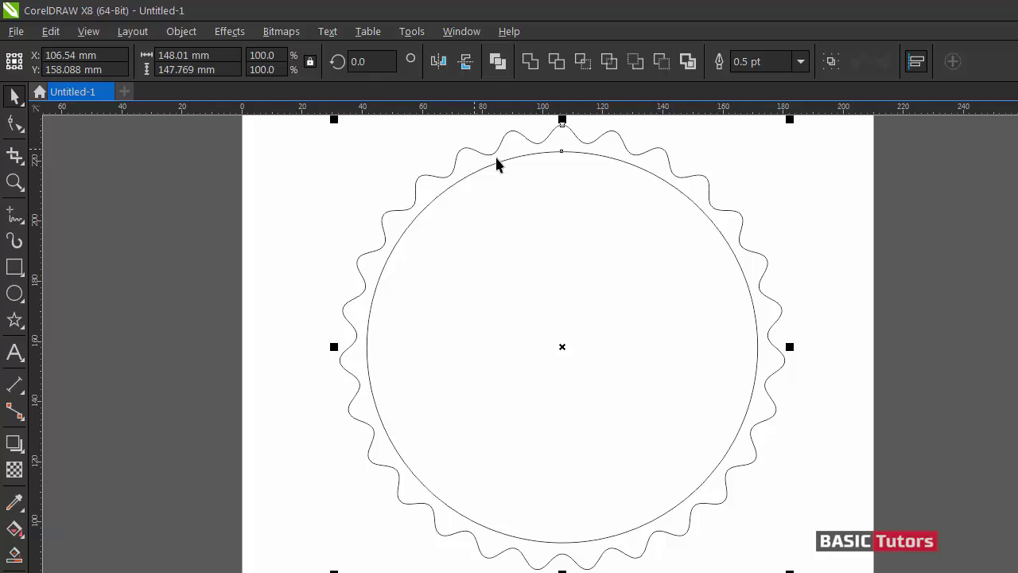
{"action": "left_click", "coordinate": [769, 178]}
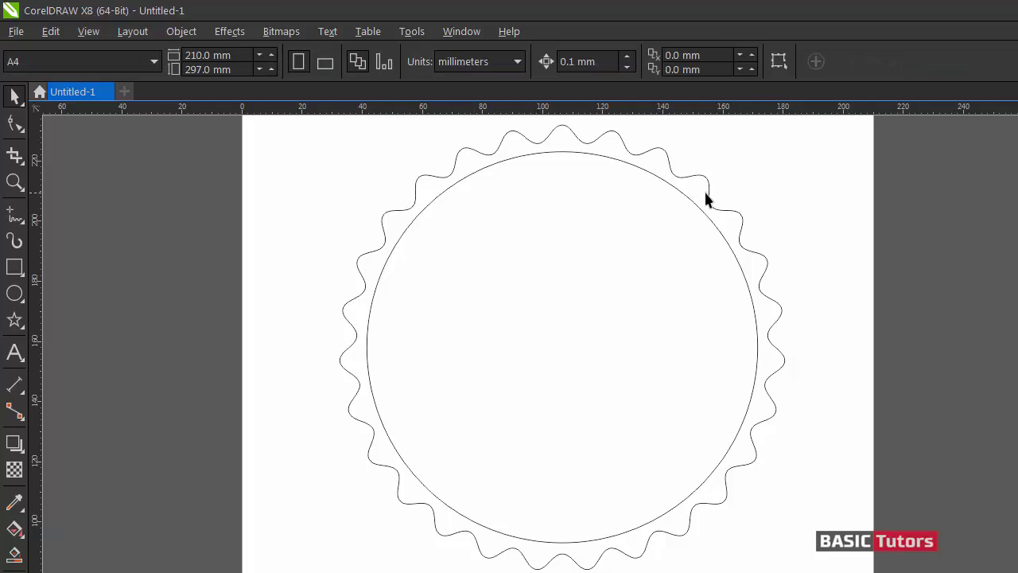
Make a smaller concentric copy of the 130 mm circle and set its diameter to 112 mm
{"action": "left_click", "coordinate": [689, 175]}
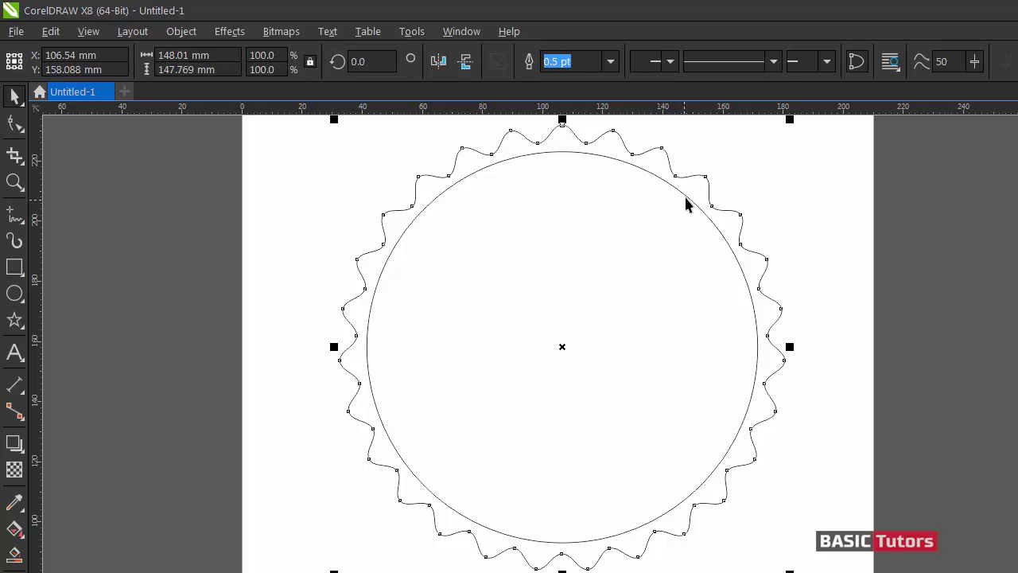
{"action": "left_click", "coordinate": [685, 199]}
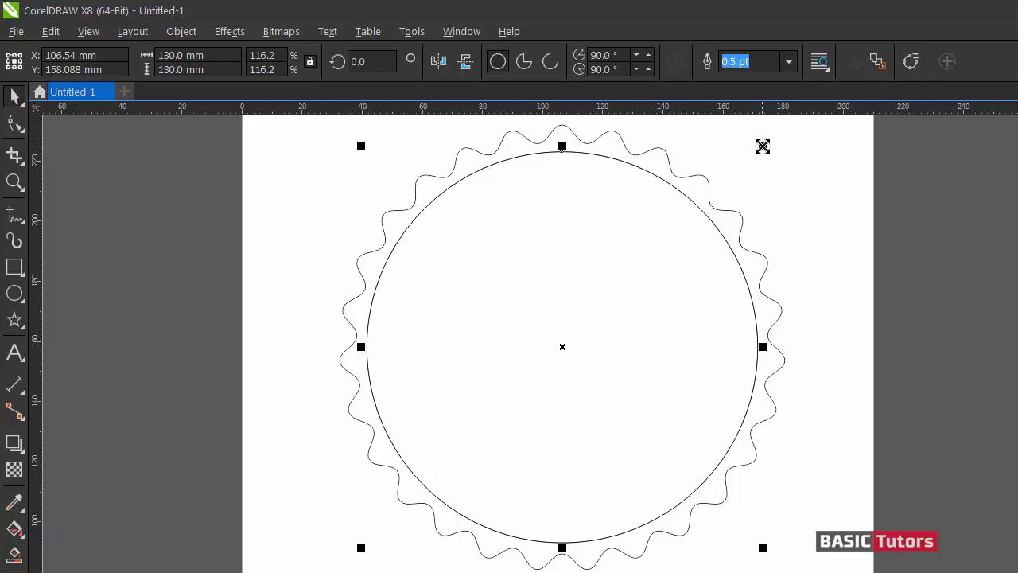
{"action": "left_click_drag", "start_coordinate": [761, 146], "coordinate": [736, 168]}
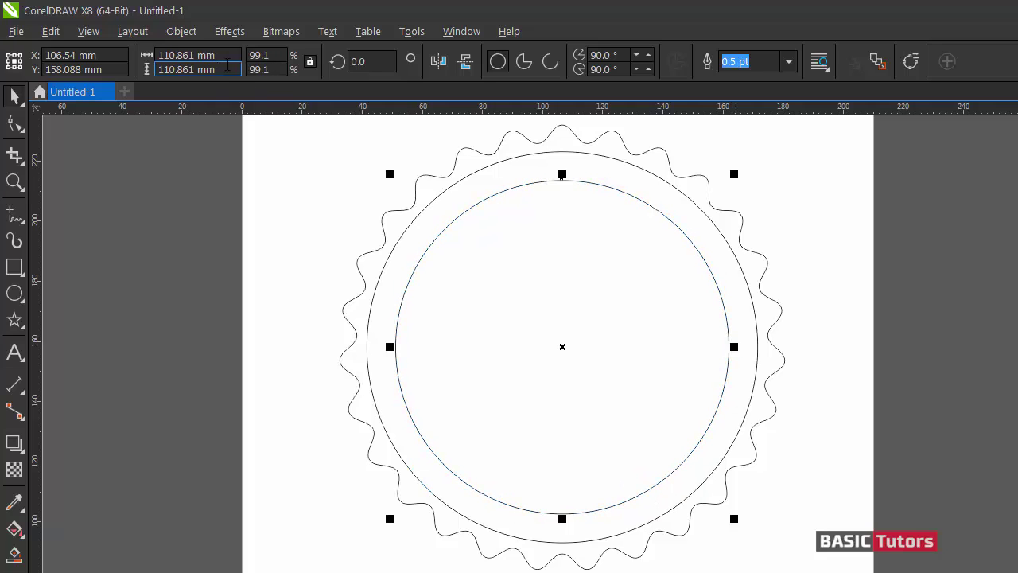
{"action": "left_click_drag", "start_coordinate": [212, 55], "coordinate": [128, 56]}
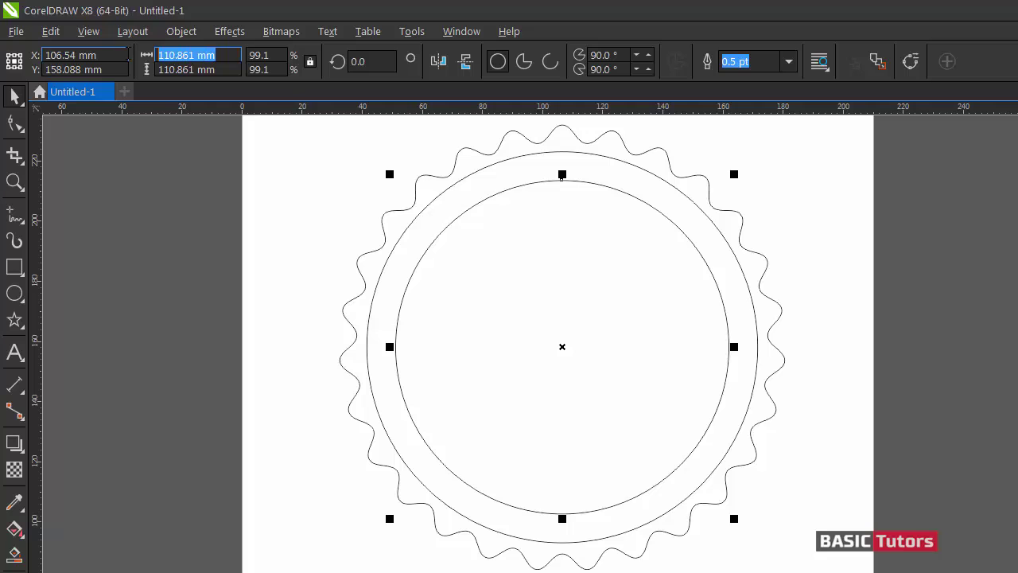
{"action": "type", "text": "112"}
{"action": "key", "text": "Return"}
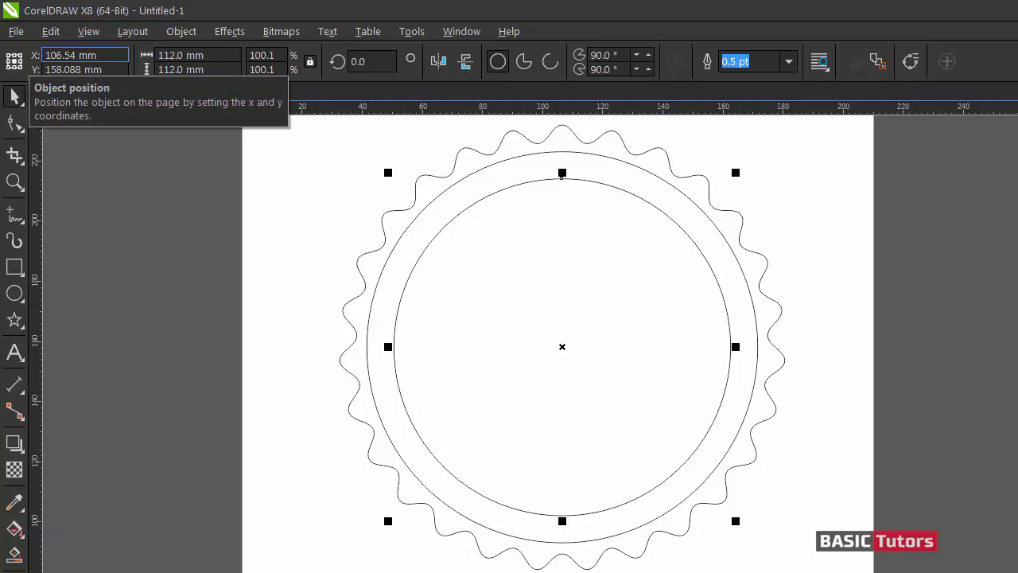
{"action": "left_click", "coordinate": [770, 206]}
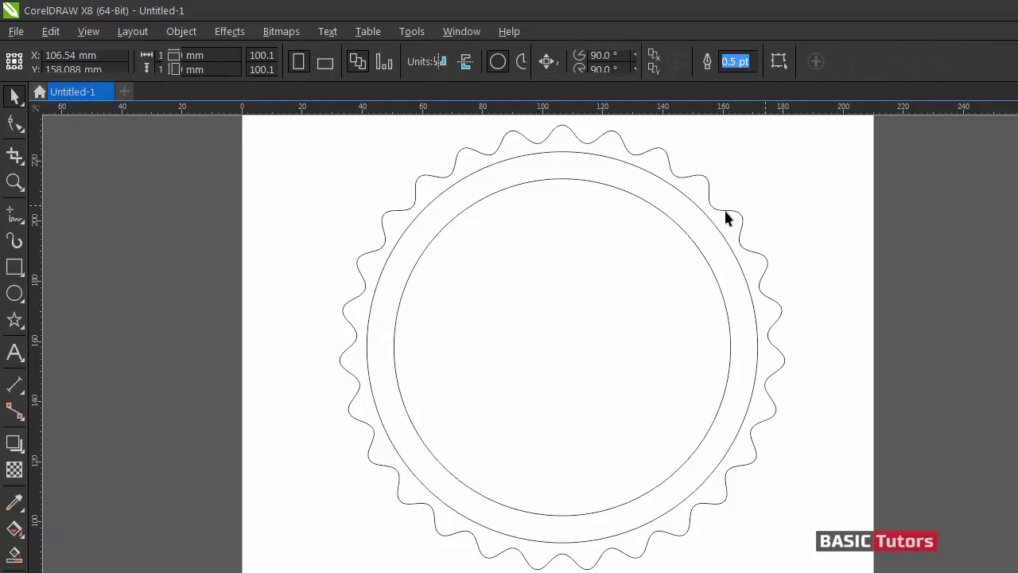
Make a concentric copy of the 112 mm circle scaled inward to a diameter of about 106 mm
{"action": "left_click", "coordinate": [672, 220]}
{"action": "left_click_drag", "start_coordinate": [737, 173], "coordinate": [730, 180]}
{"action": "left_click", "coordinate": [794, 182]}
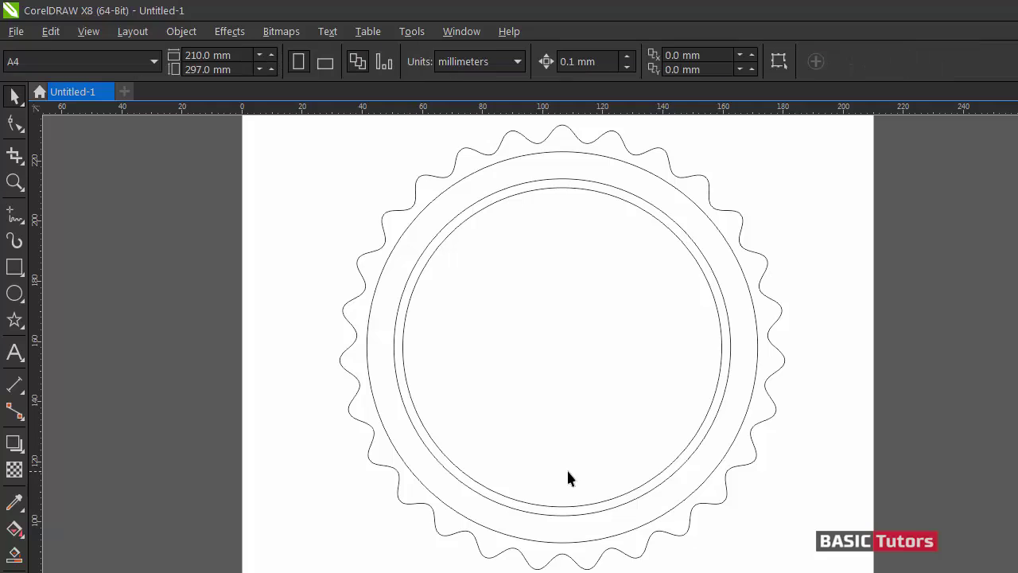
Set the outline width of the outermost circle, 130 mm in diameter, to 5 pt
{"action": "left_click", "coordinate": [442, 193]}
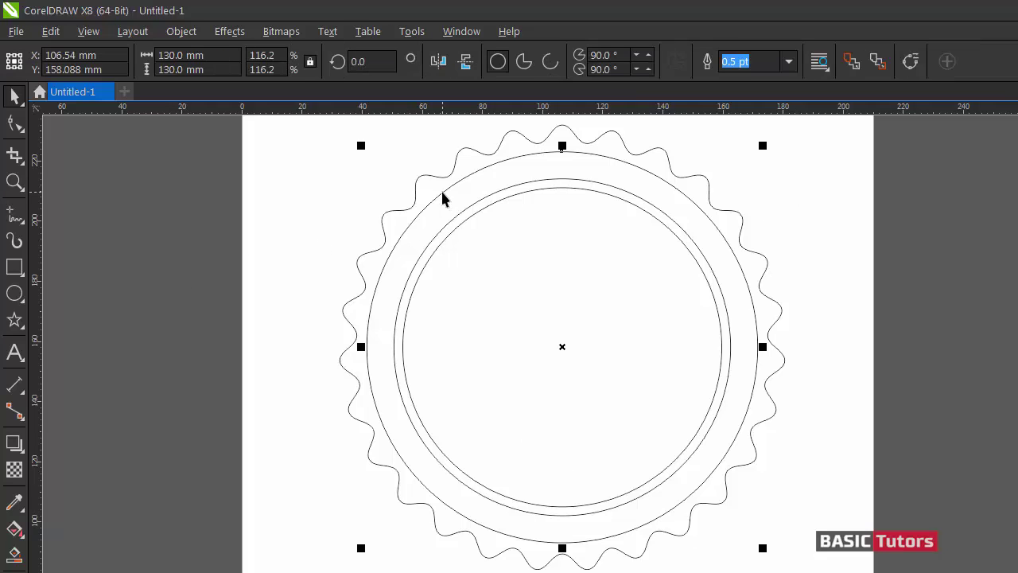
{"action": "key", "text": "F12"}
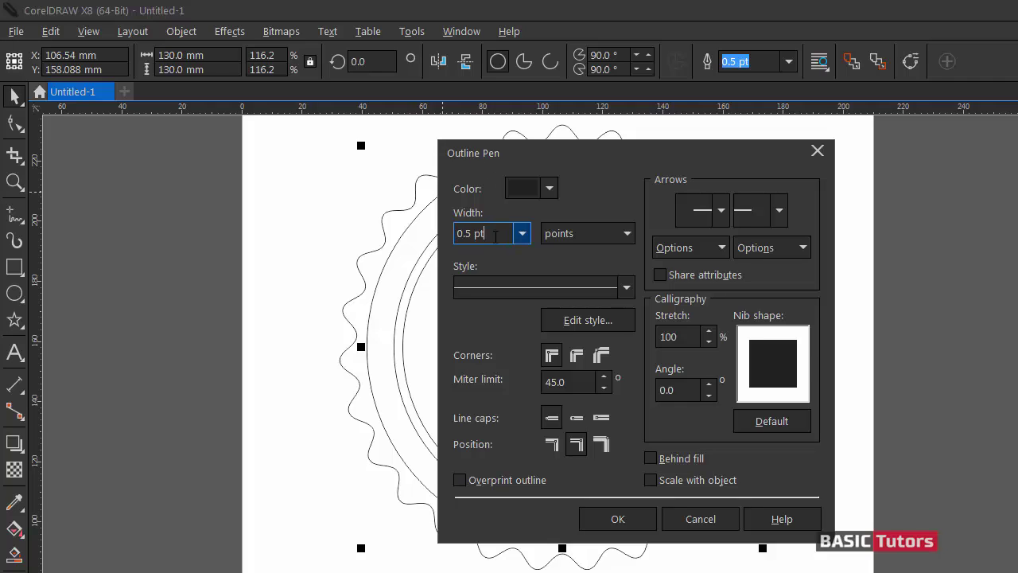
{"action": "type", "text": "5"}
{"action": "key", "text": "Return"}
Set the outline width of the middle circle, 112 mm in diameter, to 5 pt
{"action": "left_click", "coordinate": [441, 231]}
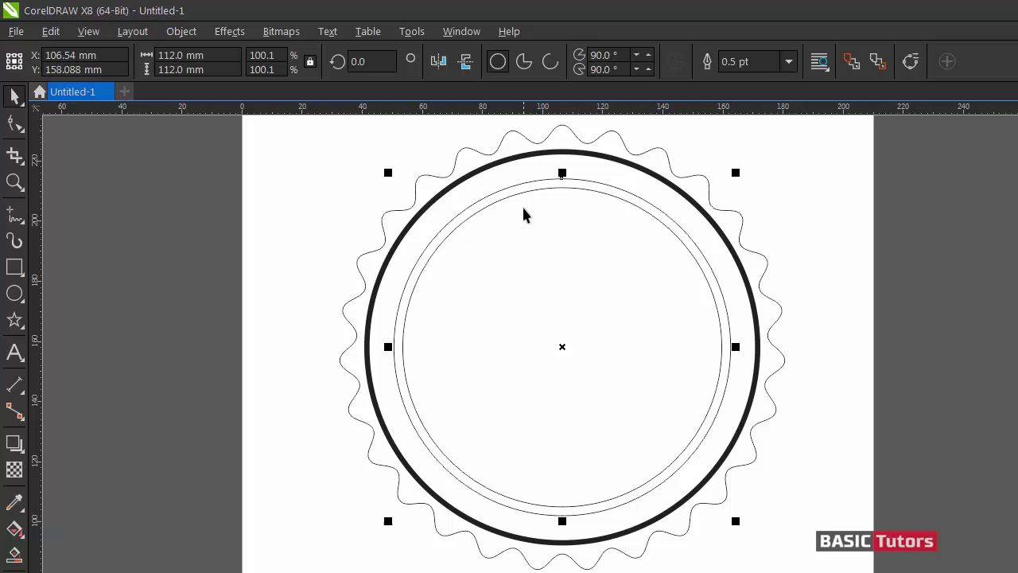
{"action": "key", "text": "F12"}
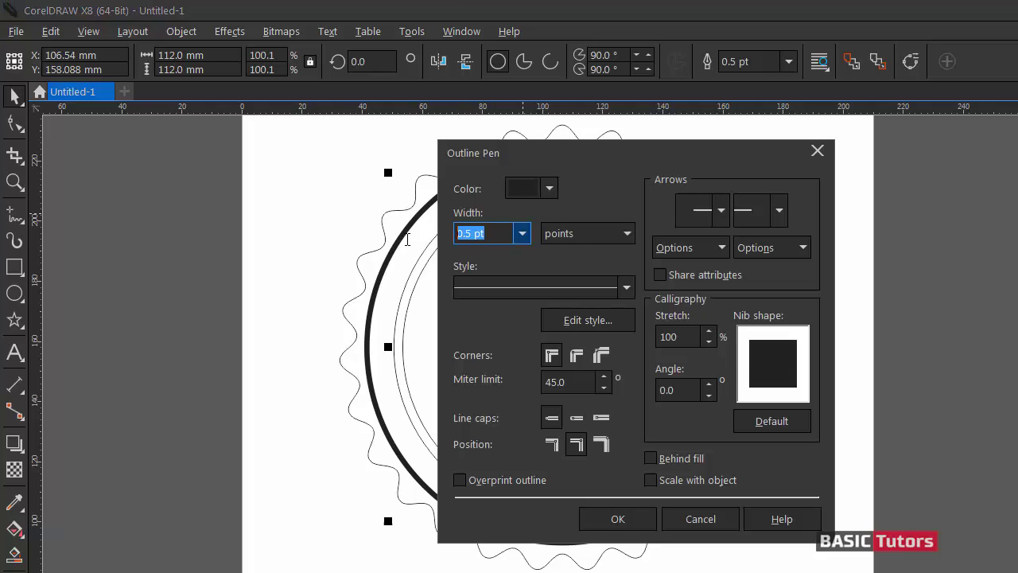
{"action": "type", "text": "5"}
{"action": "key", "text": "Return"}
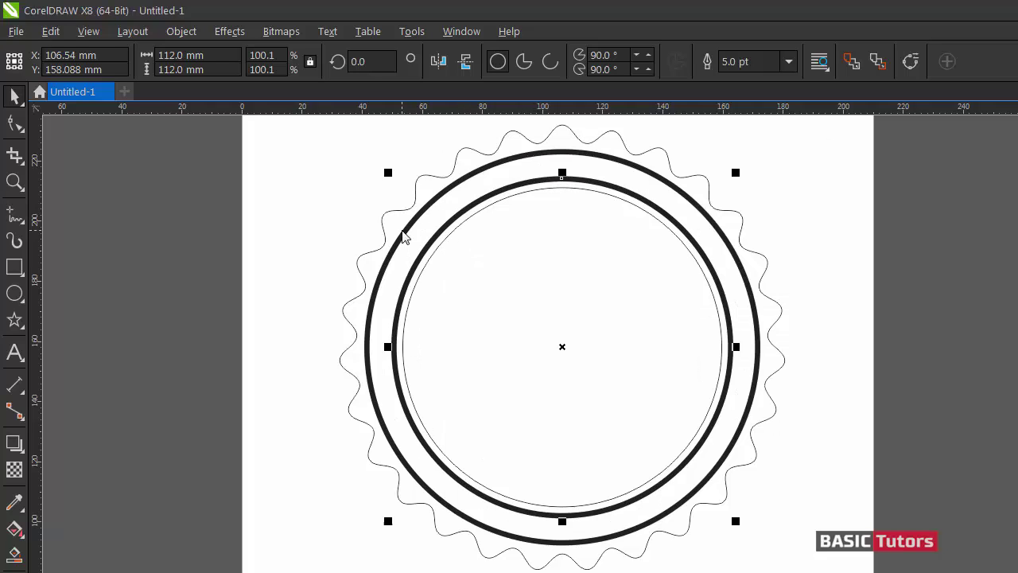
Set the outline width of the innermost circle, about 106 mm in diameter, to 5 pt
{"action": "left_click", "coordinate": [468, 215]}
{"action": "key", "text": "F12"}
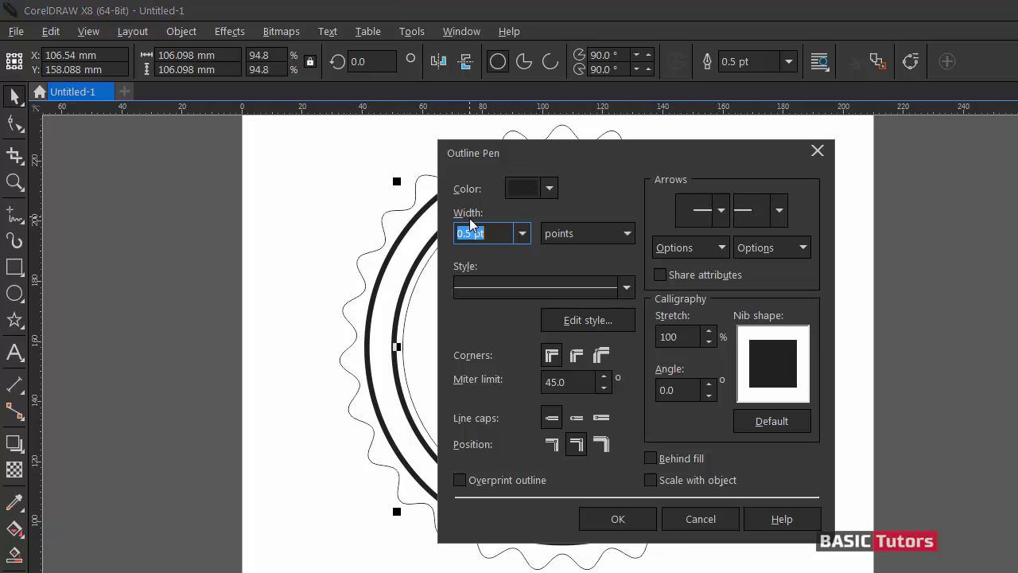
{"action": "type", "text": "5"}
{"action": "key", "text": "Return"}
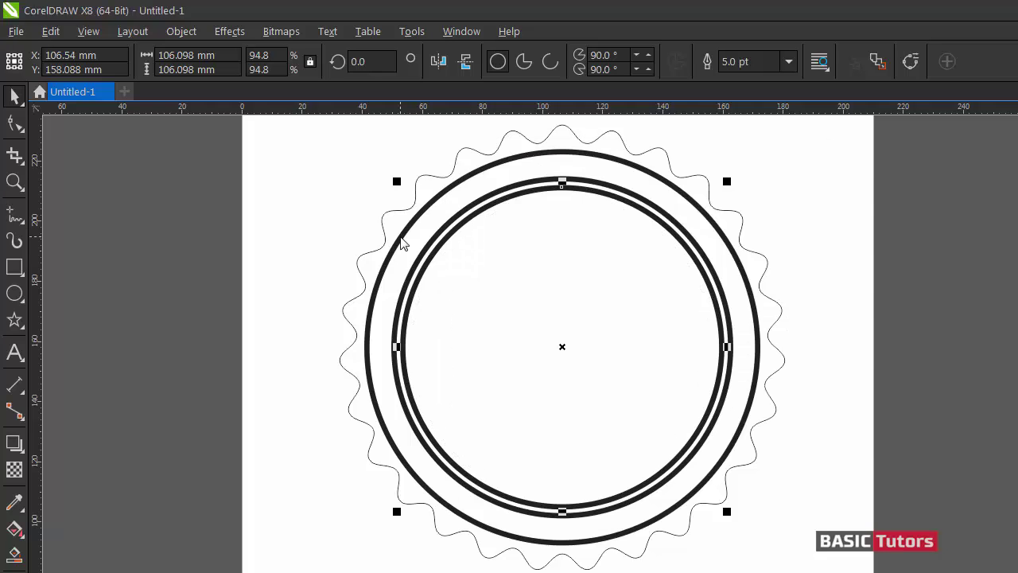
{"action": "left_click", "coordinate": [351, 172]}
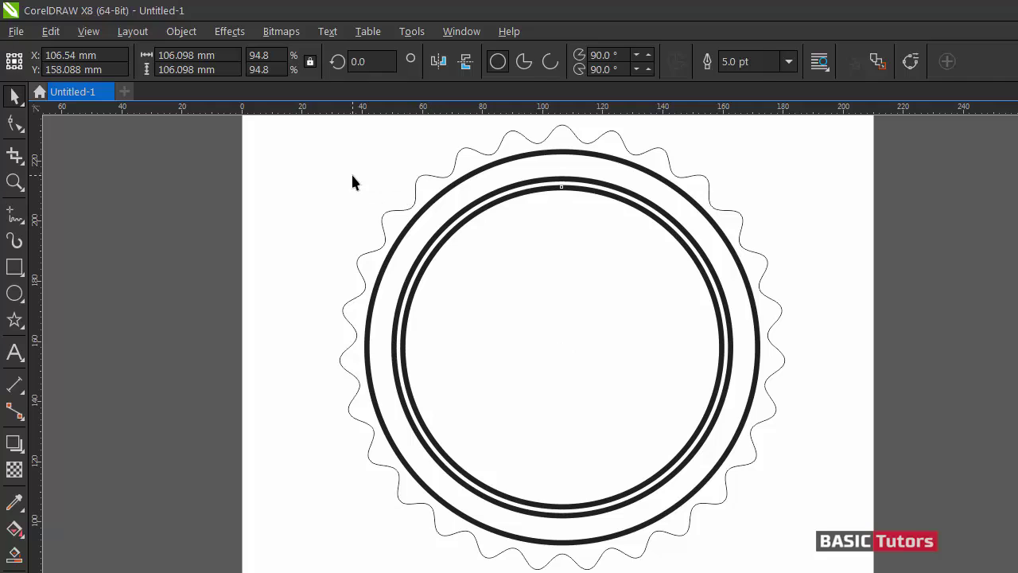
{"action": "left_click", "coordinate": [419, 178]}
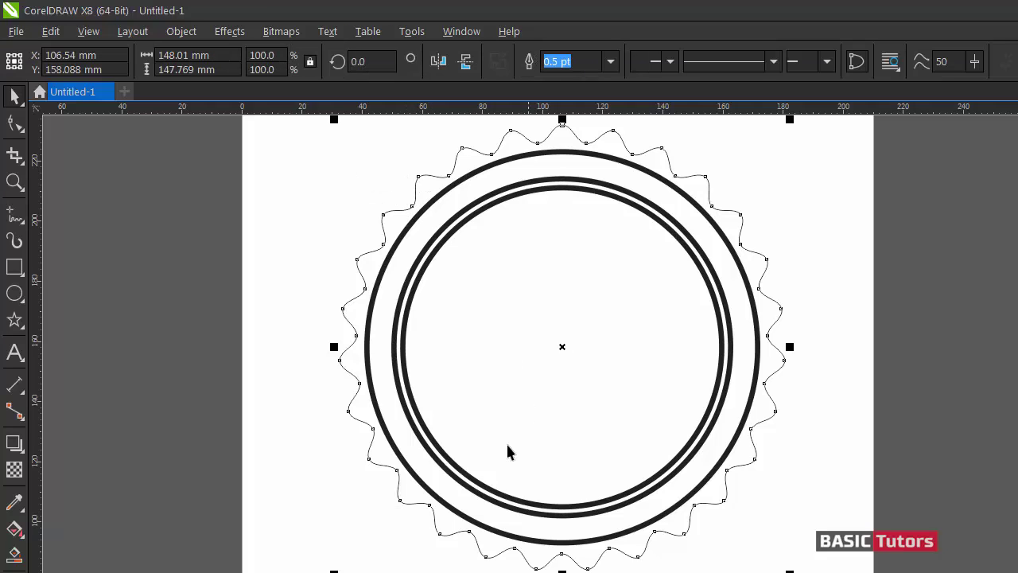
{"action": "key", "text": "F12"}
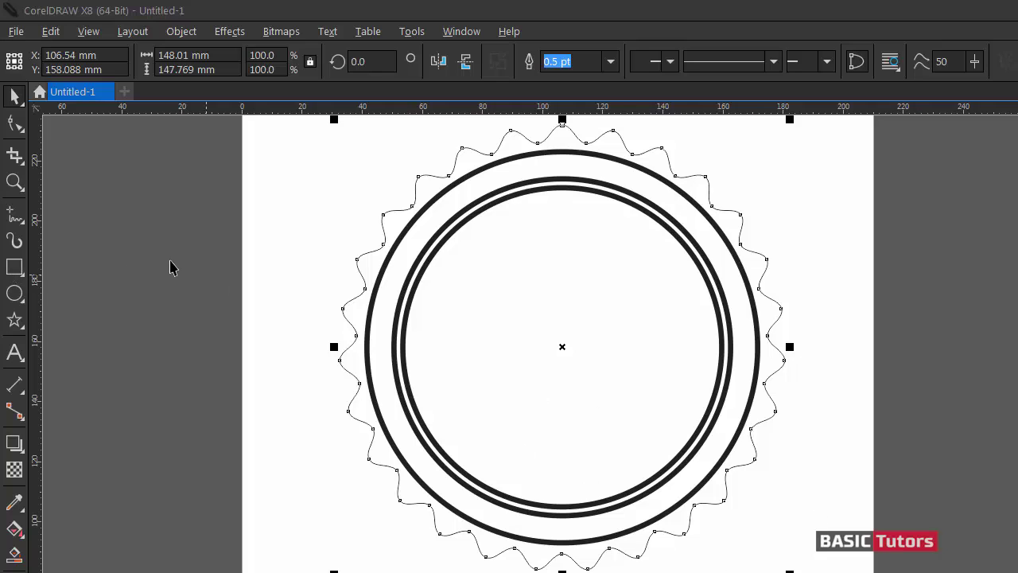
Draw a narrow upright rectangle about 1.6 mm wide and 6.9 mm high in the ring just below the outermost circle's top
{"action": "left_click", "coordinate": [14, 266]}
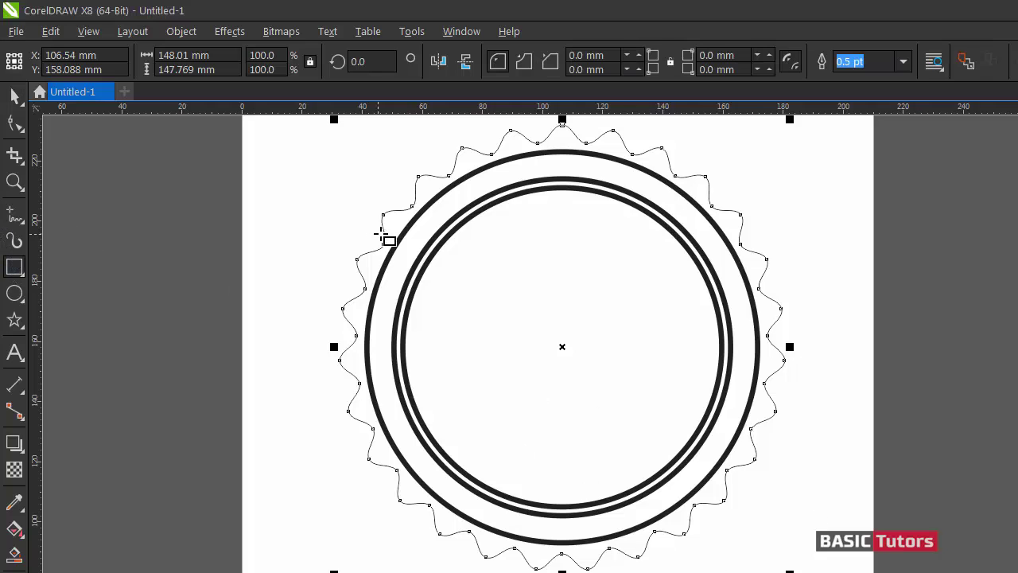
{"action": "left_click_drag", "start_coordinate": [320, 147], "coordinate": [554, 161]}
{"action": "left_click", "coordinate": [13, 96]}
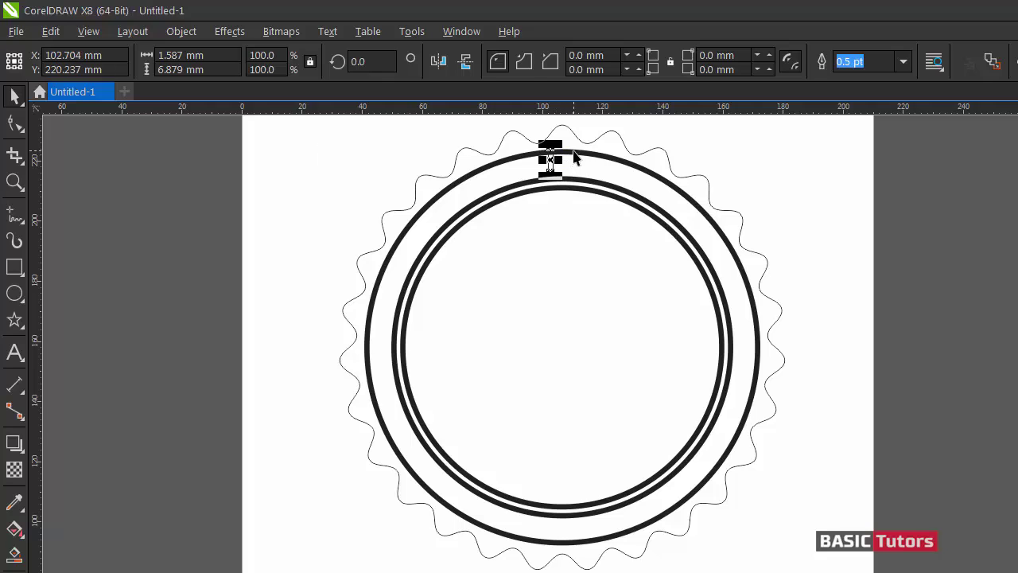
Align the narrow rectangle horizontally with the centre of the 130 mm circle
{"action": "left_click", "coordinate": [570, 153]}
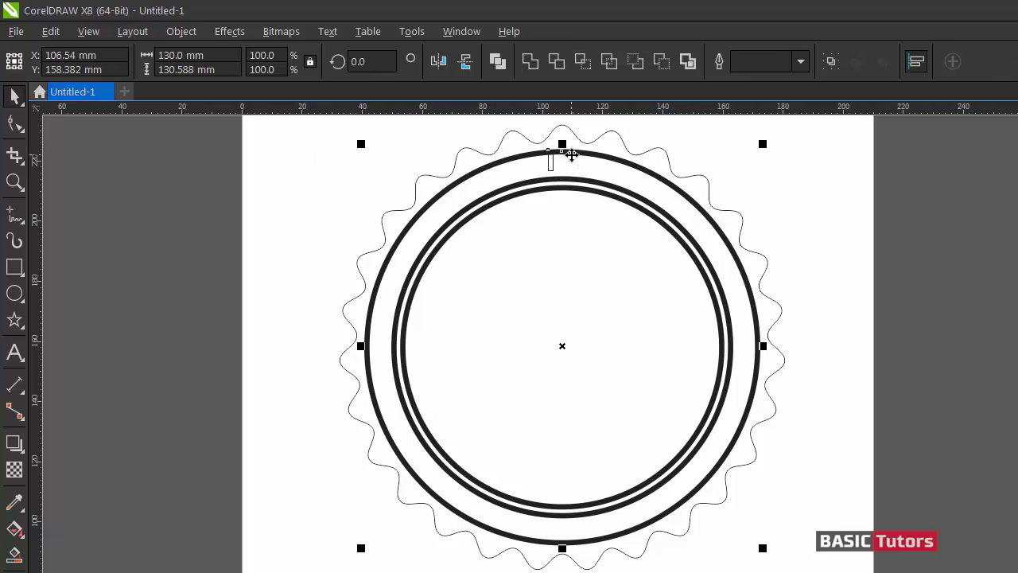
{"action": "key", "text": "c"}
{"action": "left_click", "coordinate": [659, 136]}
{"action": "left_click", "coordinate": [563, 164]}
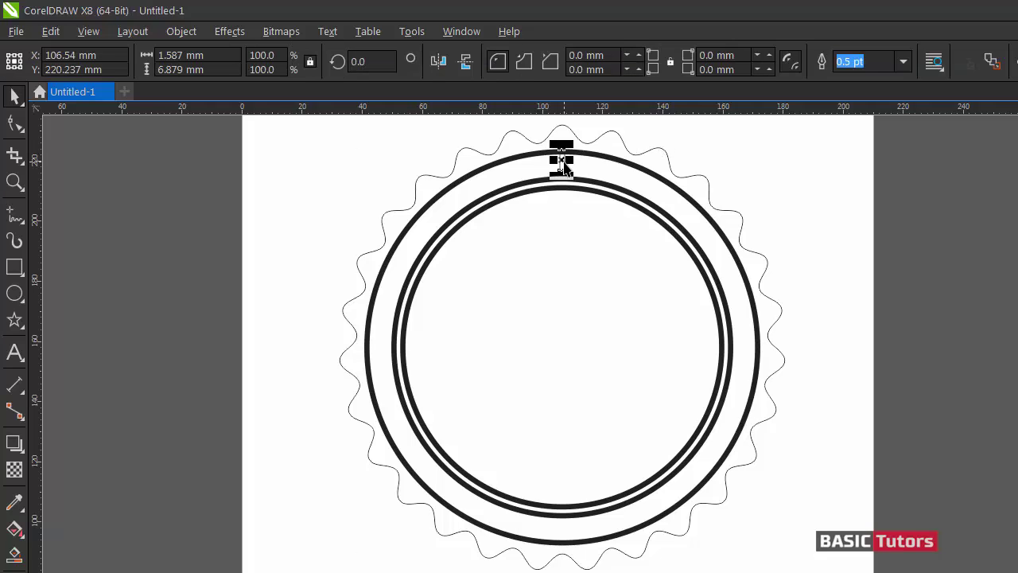
Convert the narrow rectangle to curves and scale its two lower nodes inward symmetrically so it tapers toward the badge's centre
{"action": "scroll", "coordinate": [608, 196], "scroll_direction": "up", "scroll_amount": 3}
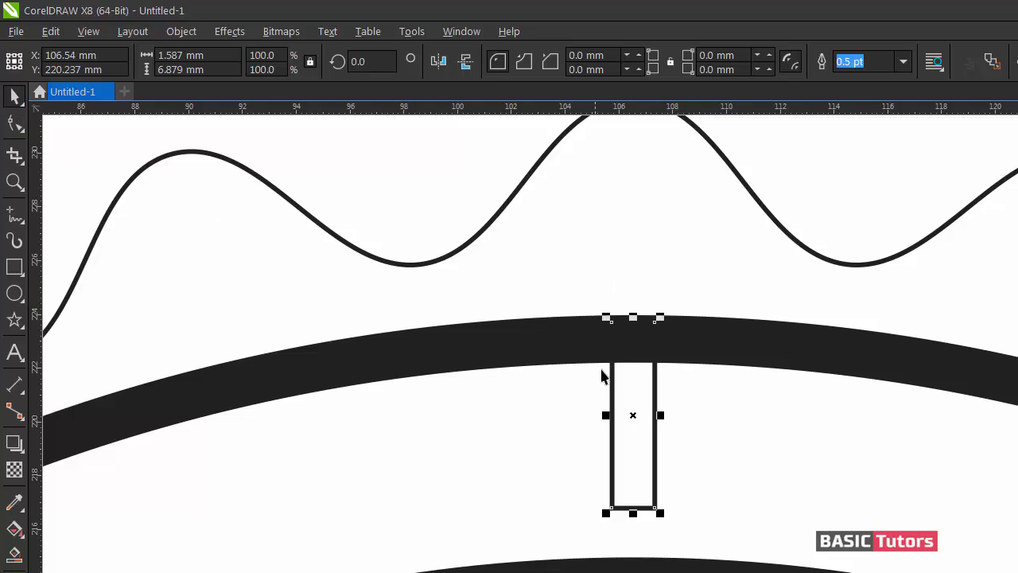
{"action": "key", "text": "ctrl+q"}
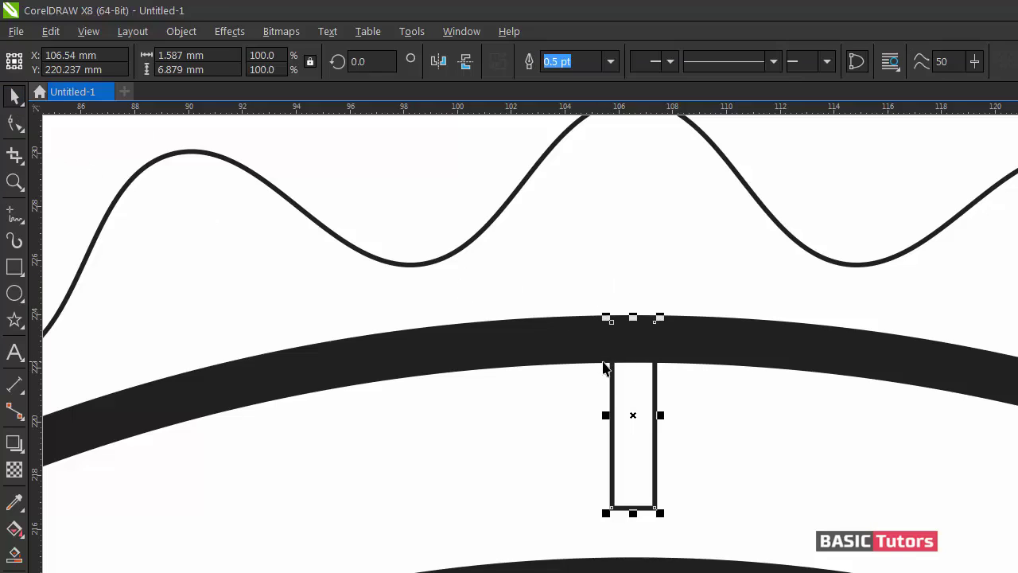
{"action": "key", "text": "F10"}
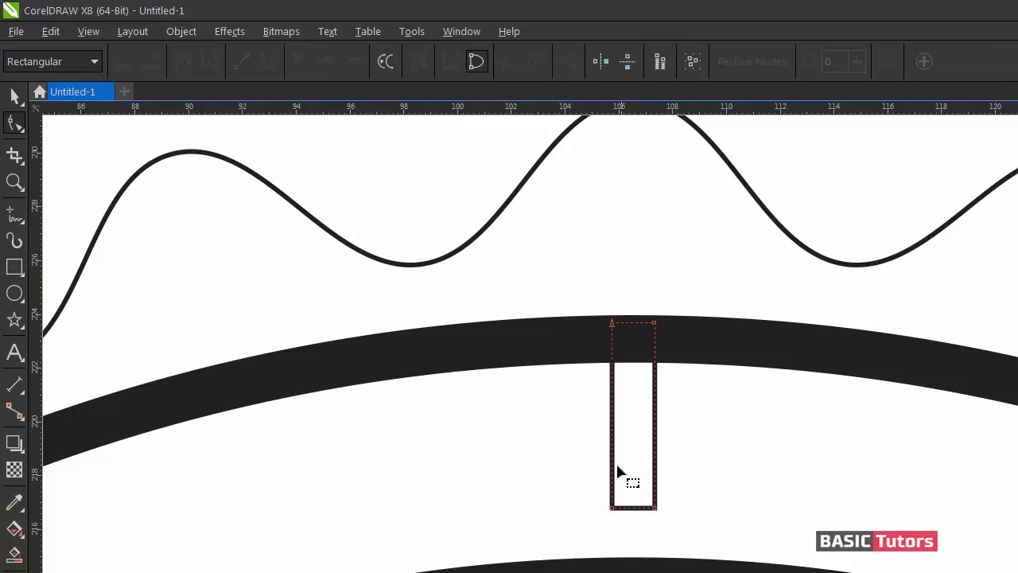
{"action": "left_click_drag", "start_coordinate": [582, 486], "coordinate": [664, 533]}
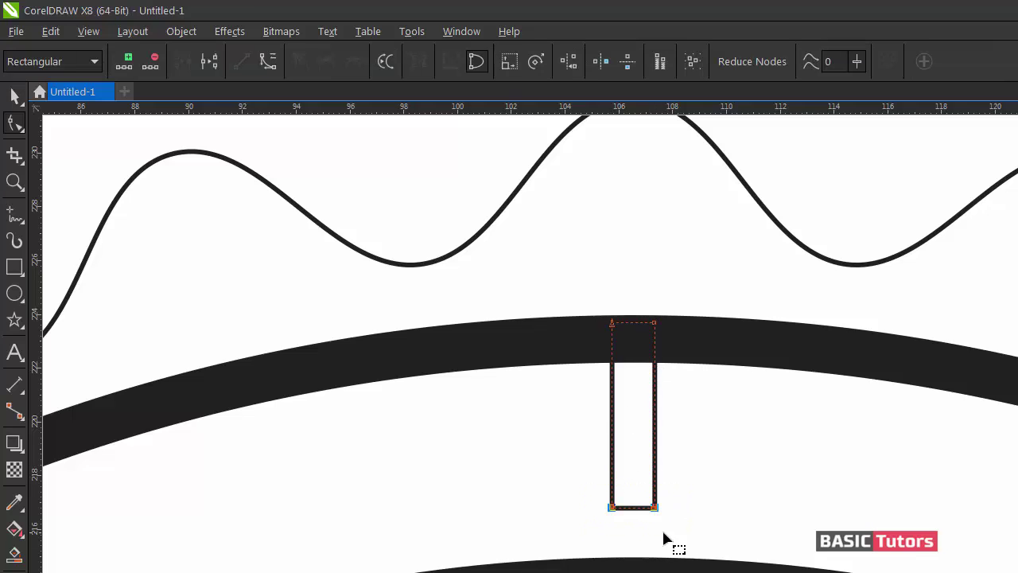
{"action": "left_click", "coordinate": [508, 64]}
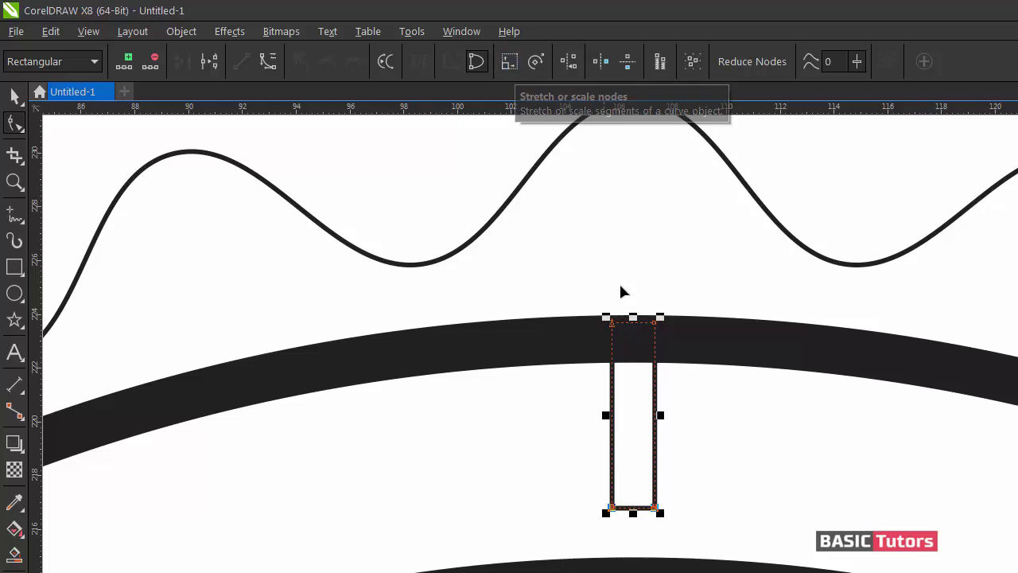
{"action": "left_click_drag", "start_coordinate": [686, 522], "coordinate": [568, 494]}
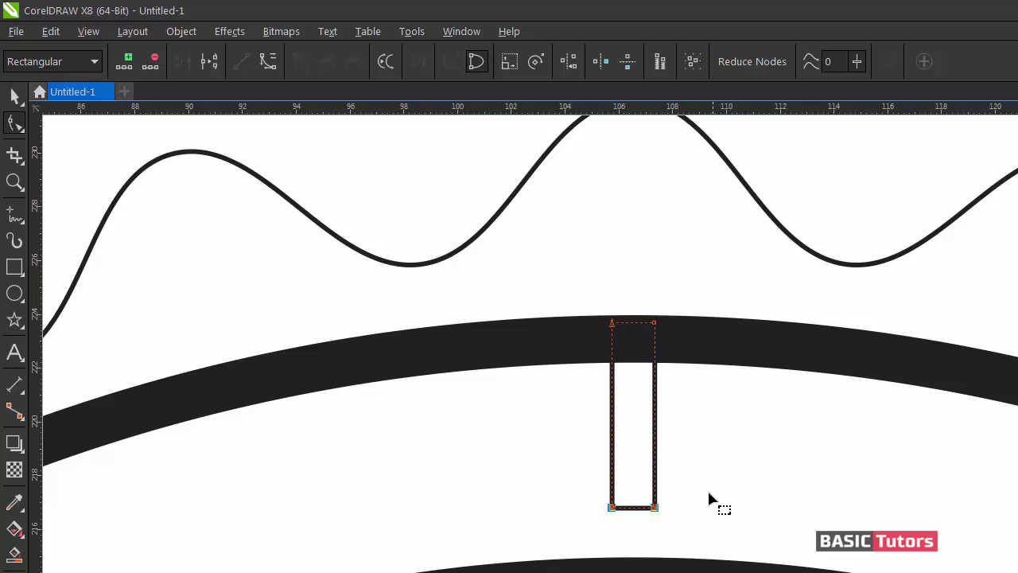
{"action": "left_click", "coordinate": [509, 61]}
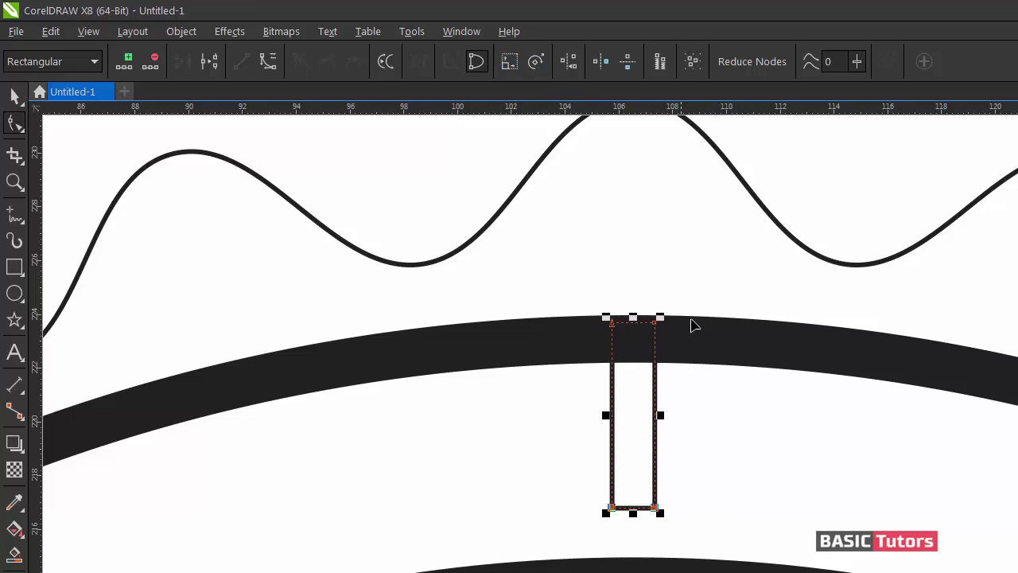
{"action": "left_click_drag", "start_coordinate": [659, 414], "coordinate": [653, 412]}
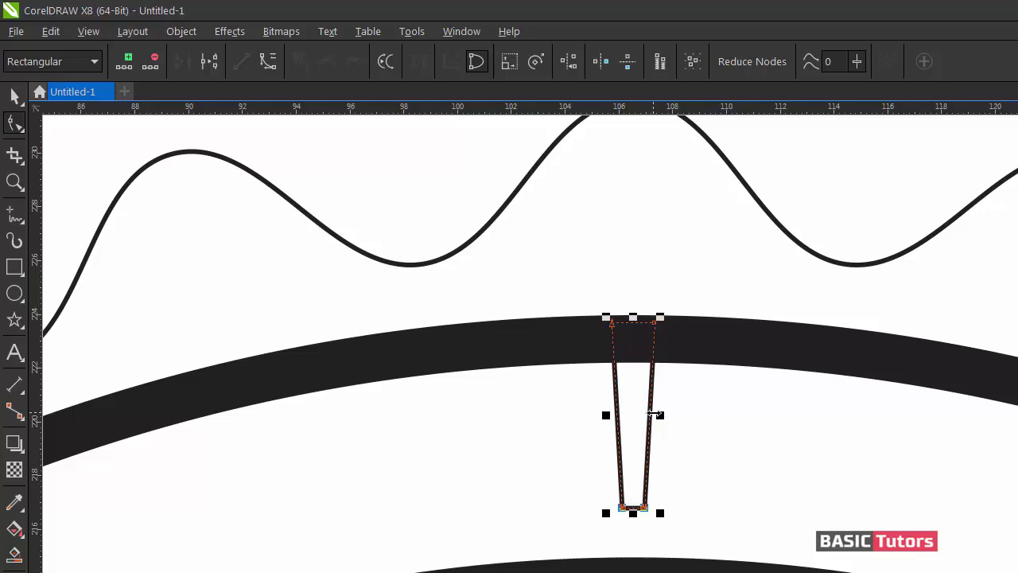
{"action": "key", "text": "space"}
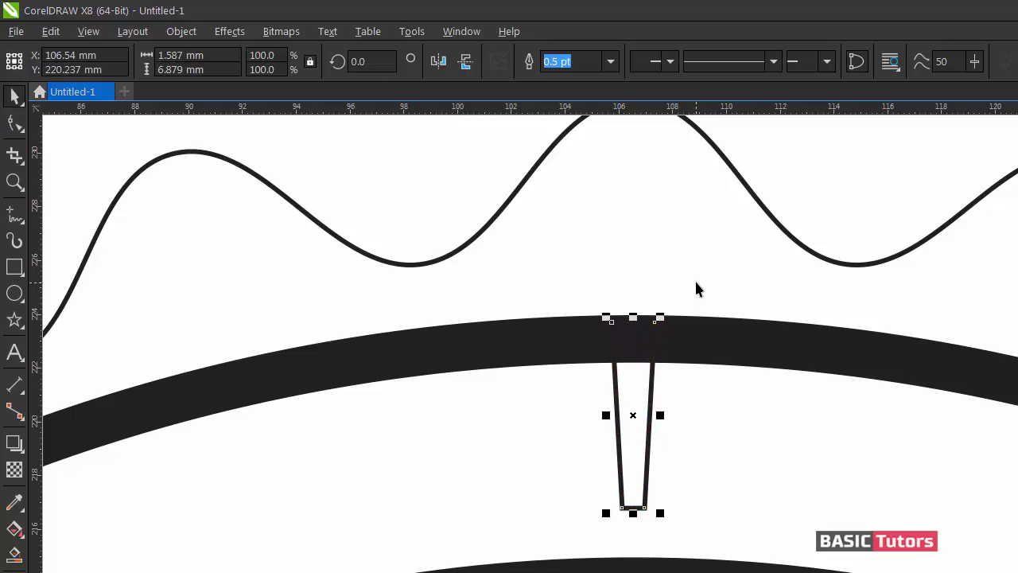
{"action": "left_click", "coordinate": [694, 278]}
Select the 130 mm circle with its rotation centre showing and open the Rotate transformation settings
{"action": "scroll", "coordinate": [696, 288], "scroll_direction": "down", "scroll_amount": 3}
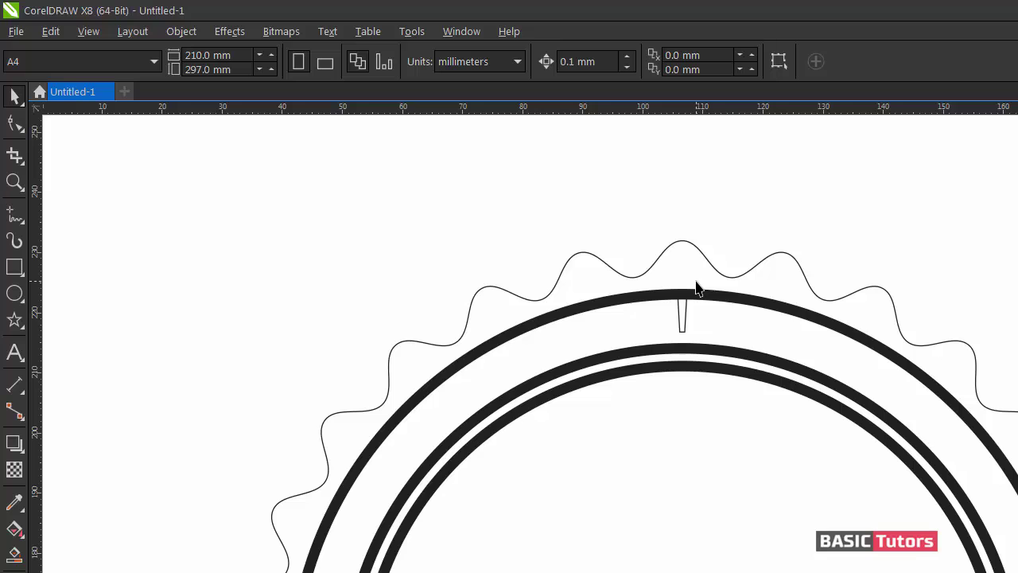
{"action": "scroll", "coordinate": [530, 343], "scroll_direction": "right", "scroll_amount": 2}
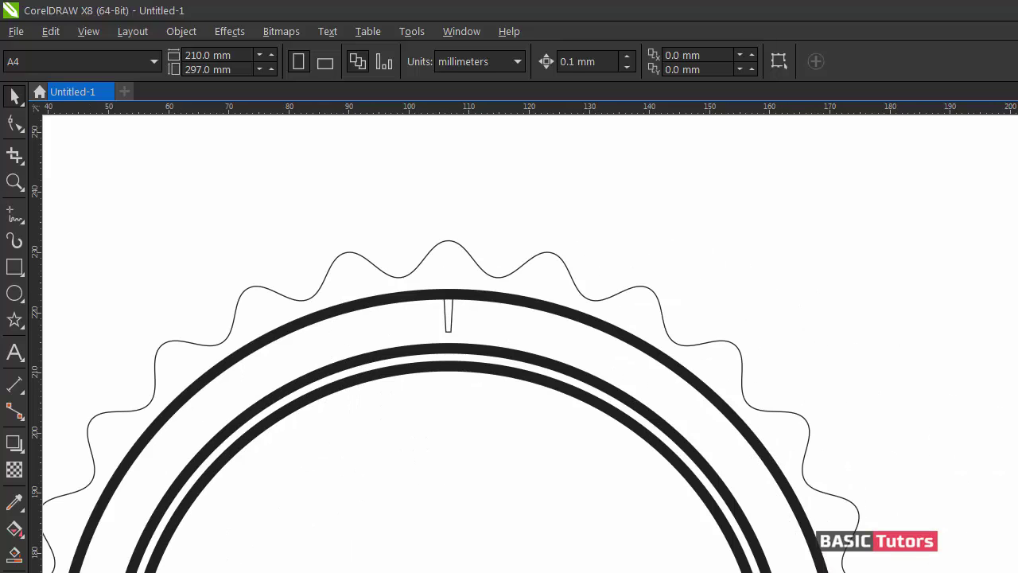
{"action": "left_click", "coordinate": [446, 325]}
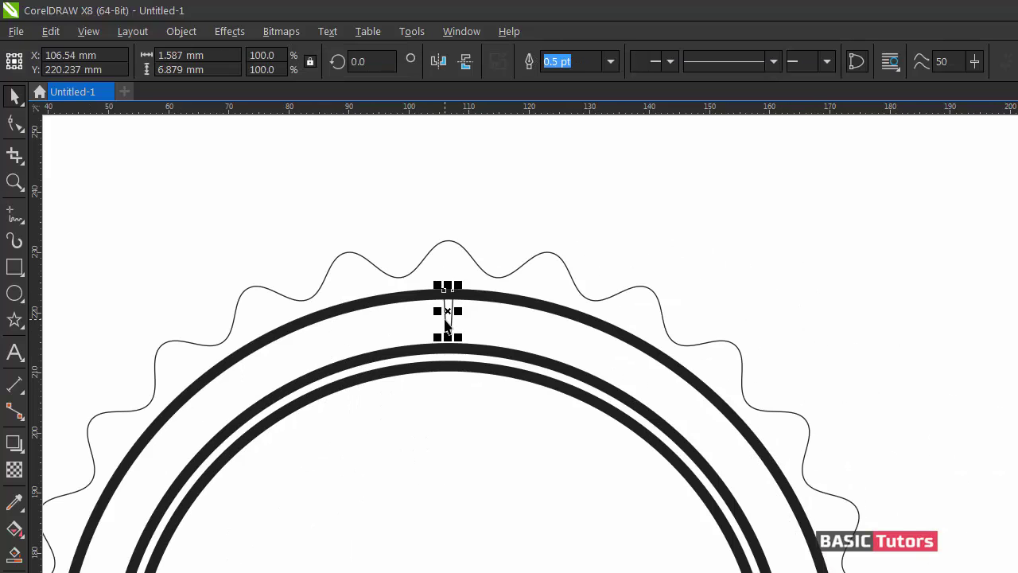
{"action": "scroll", "coordinate": [446, 322], "scroll_direction": "down", "scroll_amount": 2}
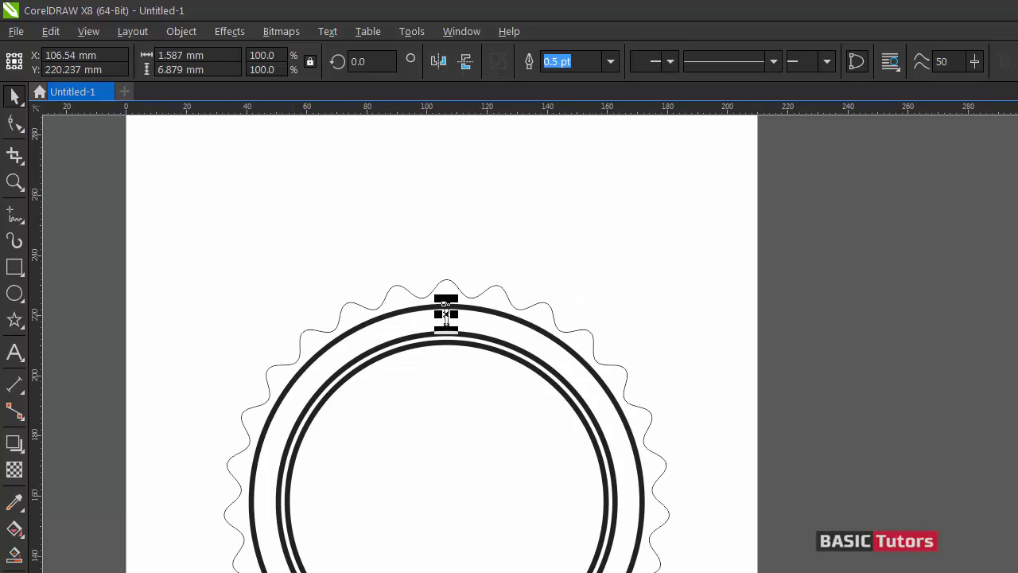
{"action": "scroll", "coordinate": [446, 314], "scroll_direction": "down", "scroll_amount": 2}
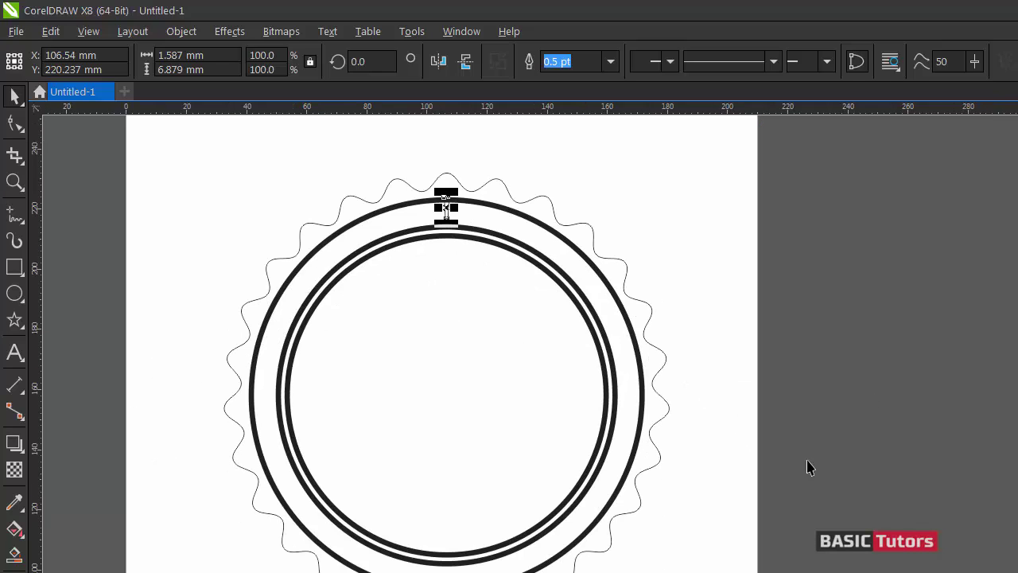
{"action": "left_click", "coordinate": [449, 206]}
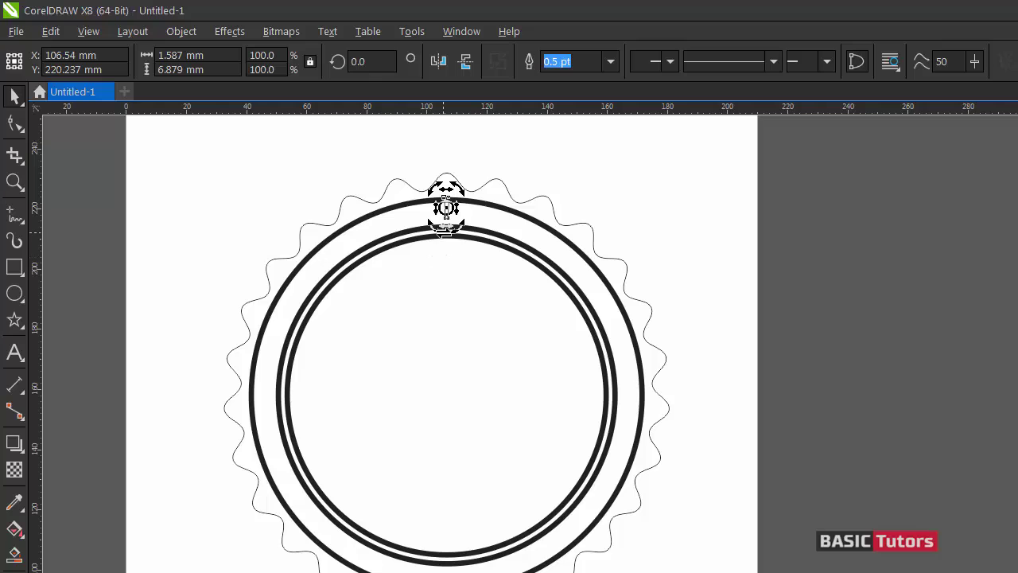
{"action": "scroll", "coordinate": [446, 356], "scroll_direction": "down", "scroll_amount": 1}
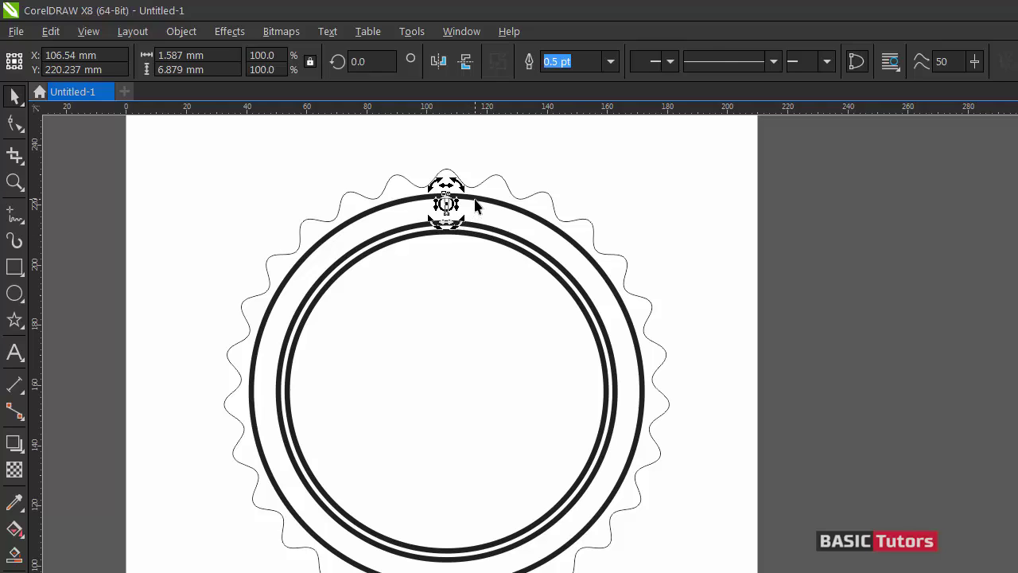
{"action": "left_click", "coordinate": [474, 201]}
{"action": "left_click", "coordinate": [475, 201]}
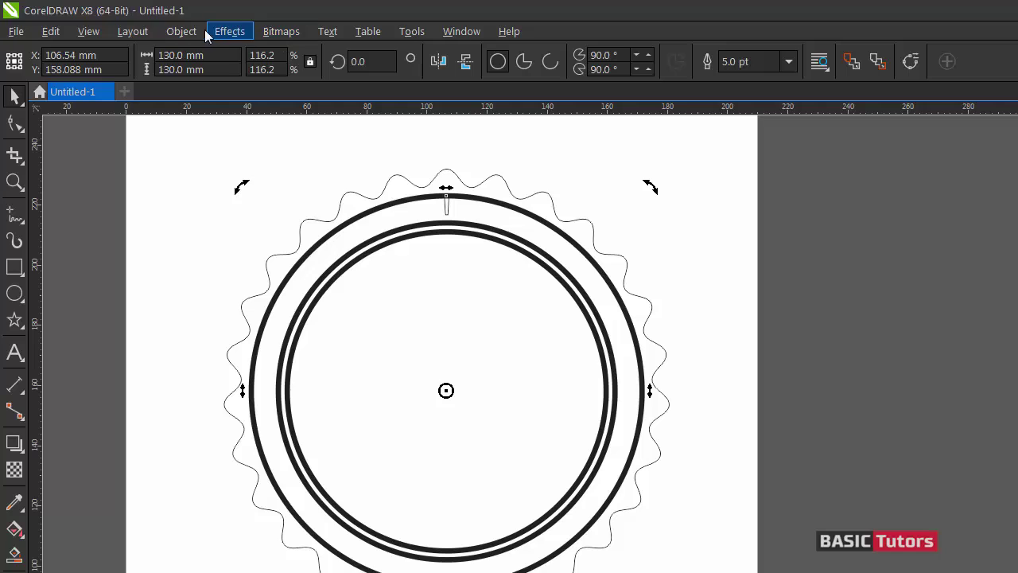
{"action": "left_click", "coordinate": [181, 31]}
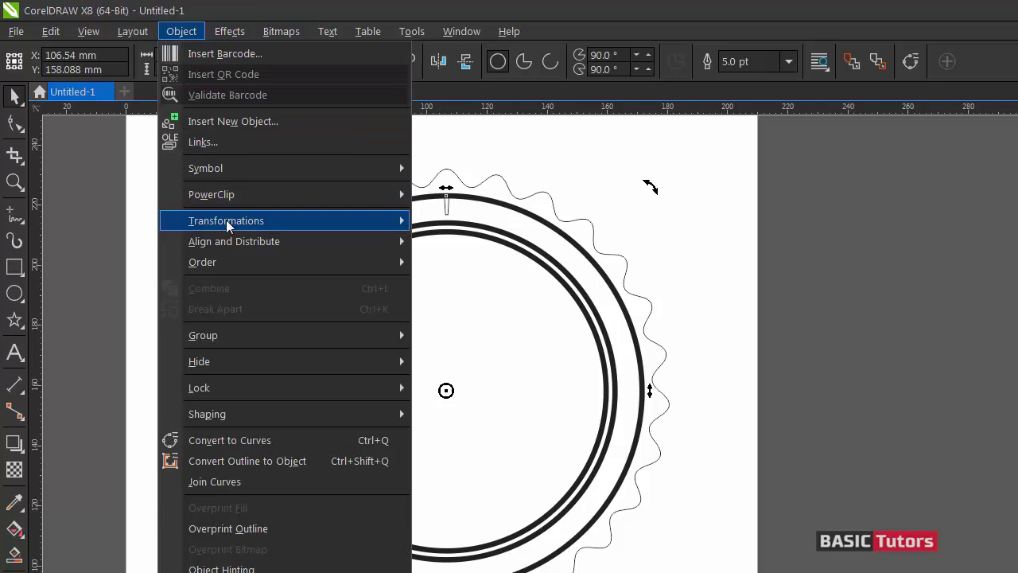
{"action": "mouse_move", "coordinate": [226, 226]}
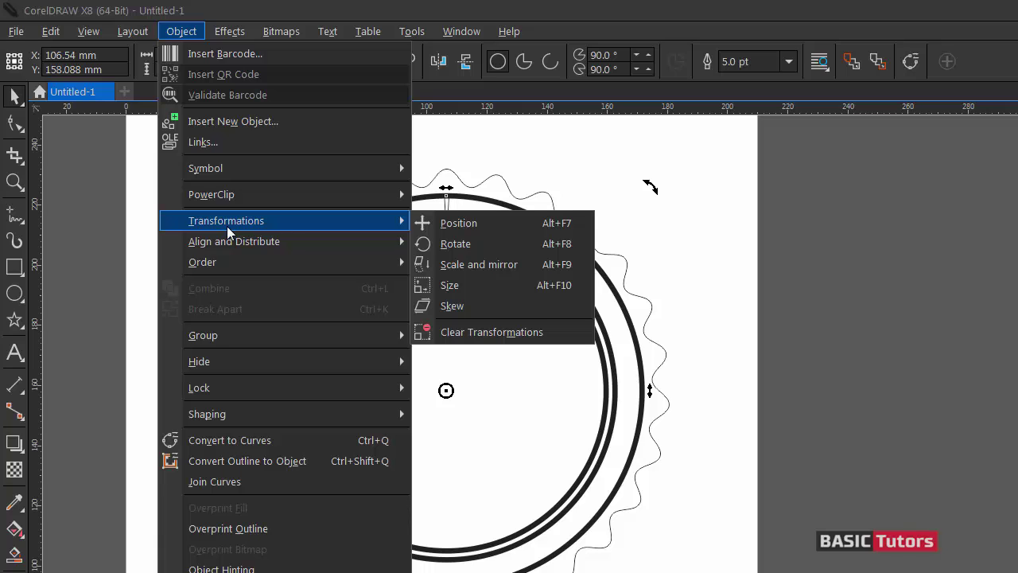
{"action": "left_click", "coordinate": [478, 249]}
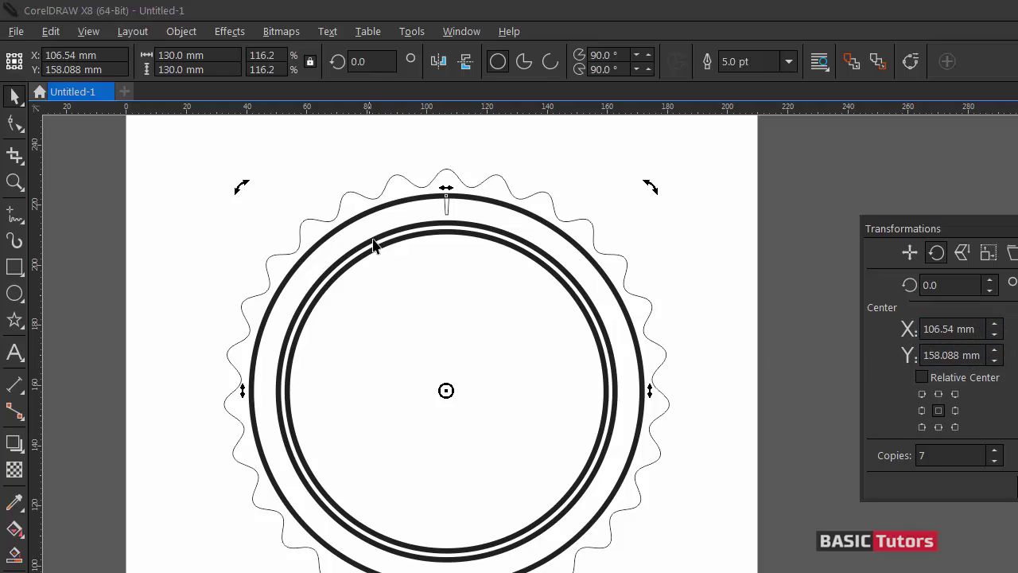
Copy the 130 mm circle's rotation centre X value, 106.54 mm, into the tapered bar's rotation centre X
{"action": "left_click", "coordinate": [446, 208]}
{"action": "left_click", "coordinate": [446, 204]}
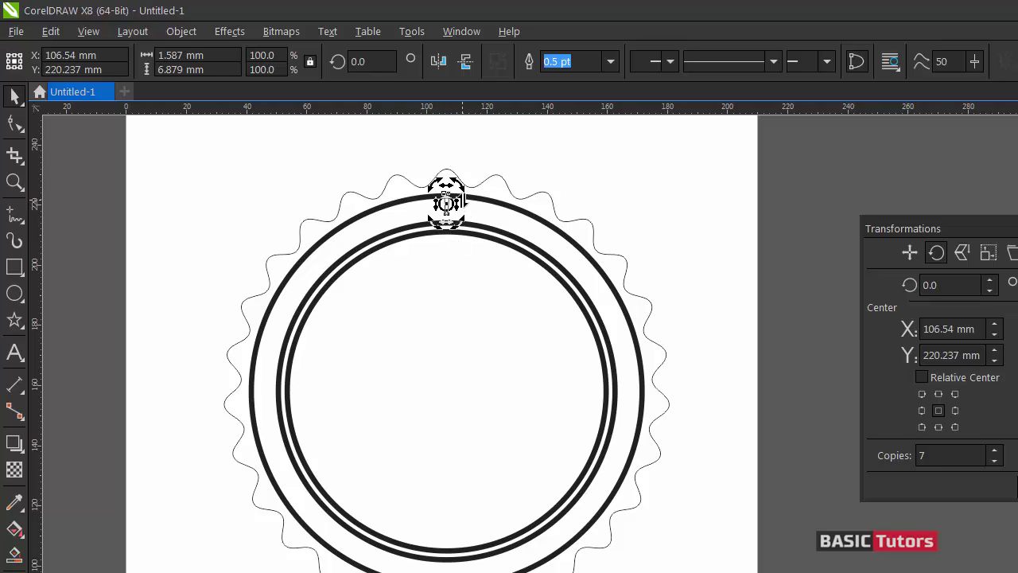
{"action": "left_click", "coordinate": [473, 204]}
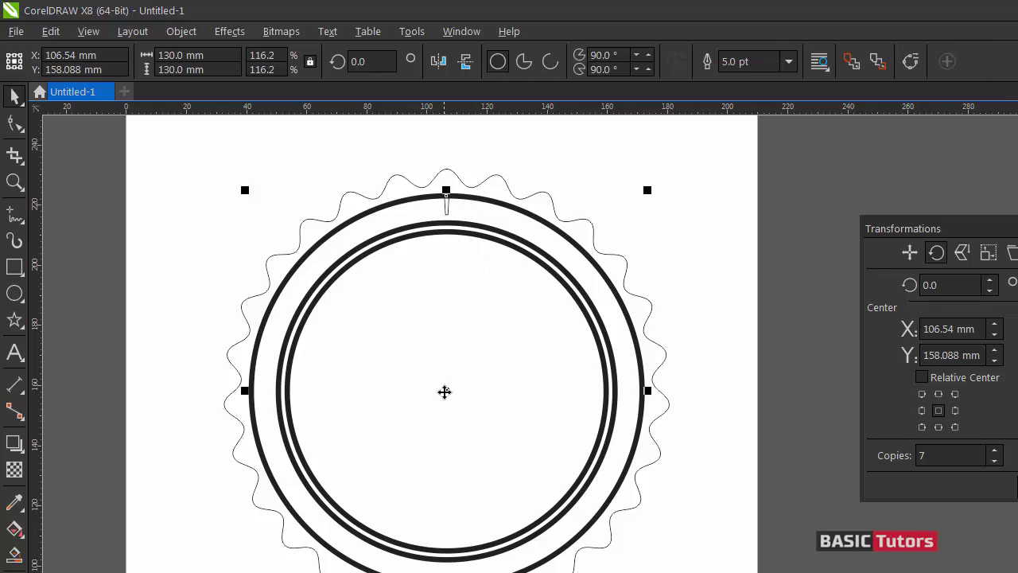
{"action": "left_click", "coordinate": [446, 389]}
{"action": "left_click_drag", "start_coordinate": [978, 328], "coordinate": [901, 328]}
{"action": "key", "text": "ctrl+c"}
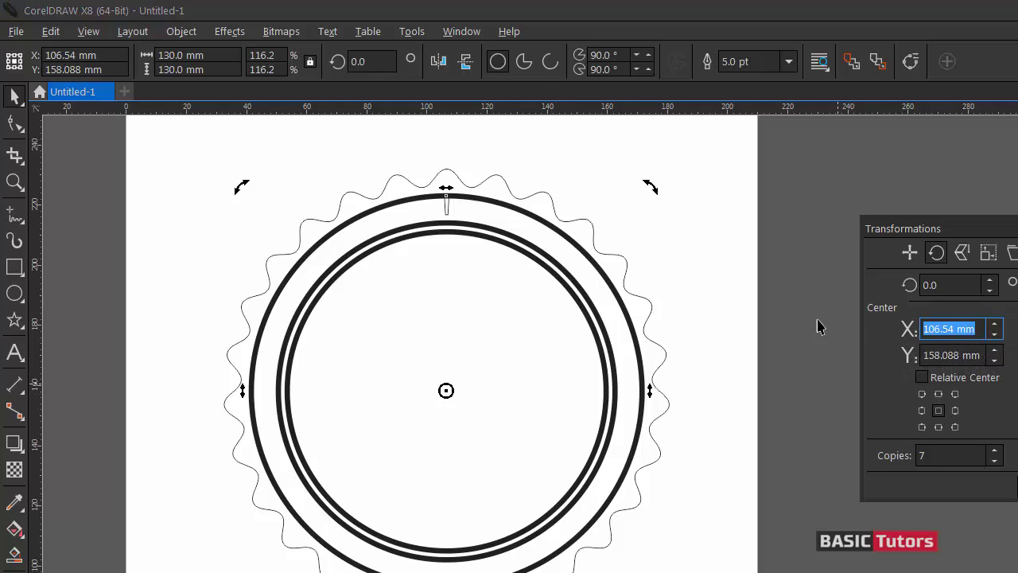
{"action": "left_click", "coordinate": [446, 204]}
{"action": "left_click", "coordinate": [446, 204]}
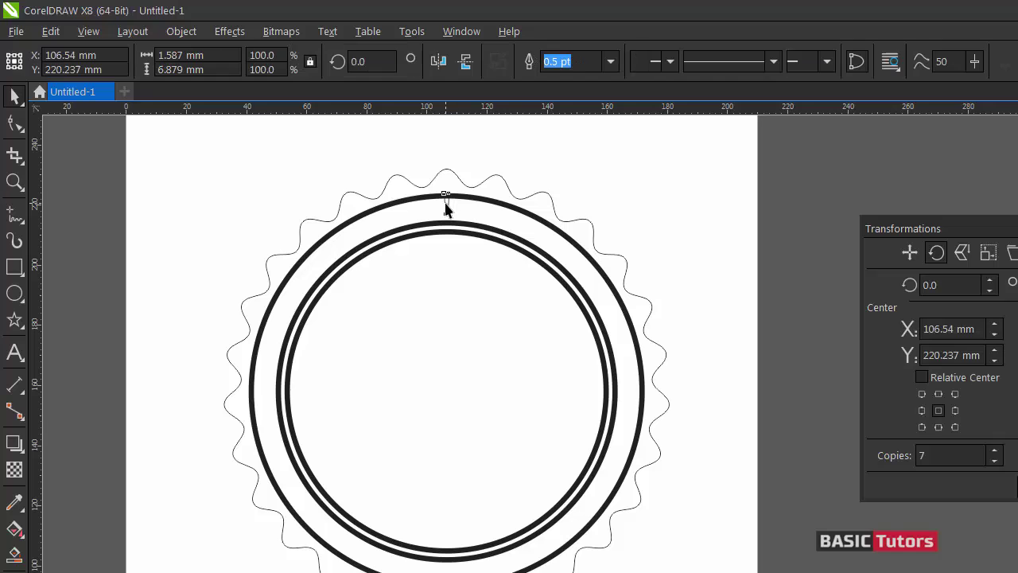
{"action": "left_click", "coordinate": [445, 205]}
{"action": "left_click_drag", "start_coordinate": [978, 329], "coordinate": [885, 335]}
{"action": "key", "text": "ctrl+v"}
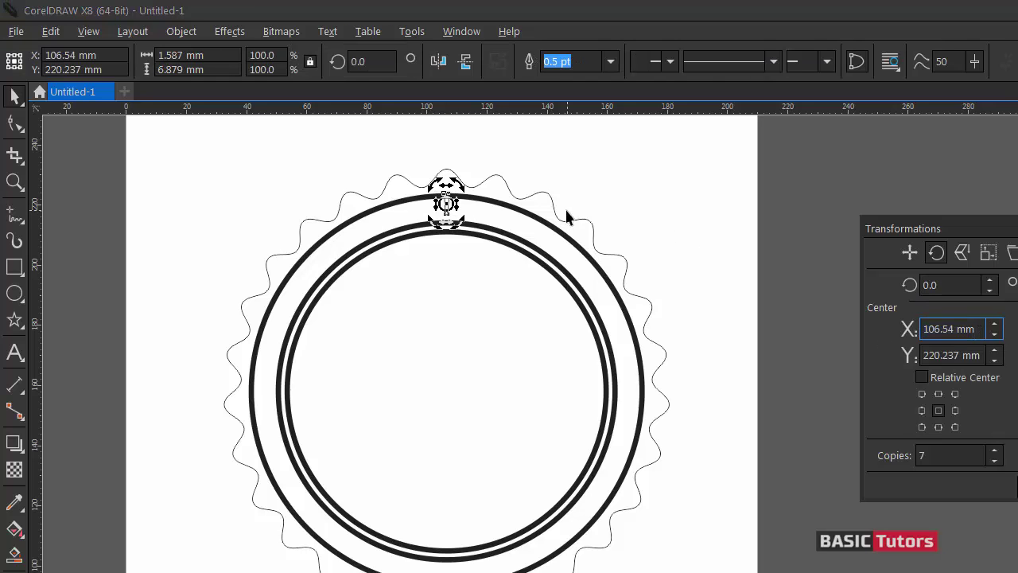
Copy the 130 mm circle's rotation centre Y value, 158.088 mm, into the tapered bar's rotation centre Y
{"action": "left_click", "coordinate": [527, 213]}
{"action": "left_click", "coordinate": [444, 395]}
{"action": "left_click_drag", "start_coordinate": [980, 355], "coordinate": [901, 354]}
{"action": "key", "text": "ctrl+c"}
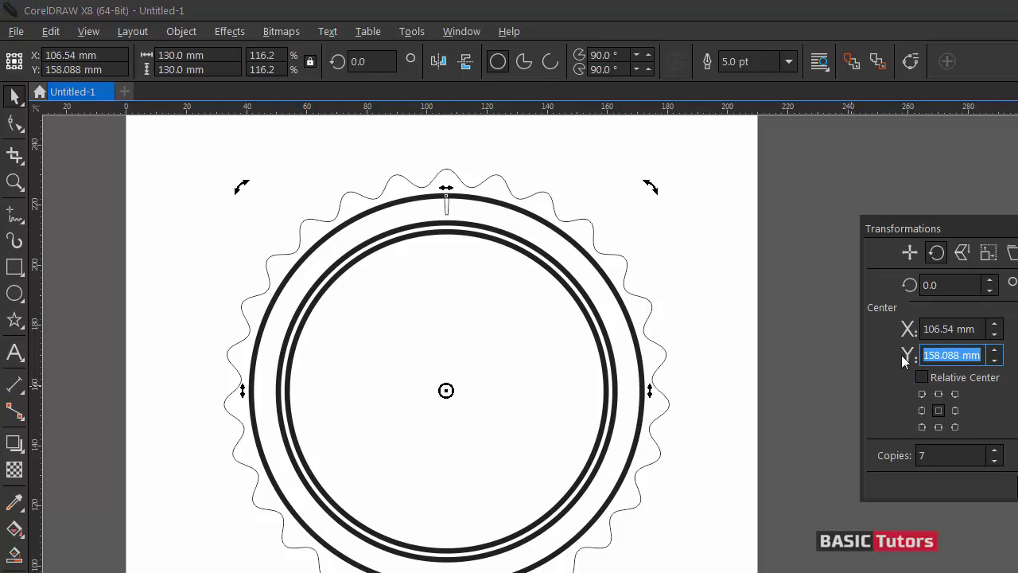
{"action": "left_click", "coordinate": [446, 205]}
{"action": "left_click", "coordinate": [446, 206]}
{"action": "left_click", "coordinate": [978, 355]}
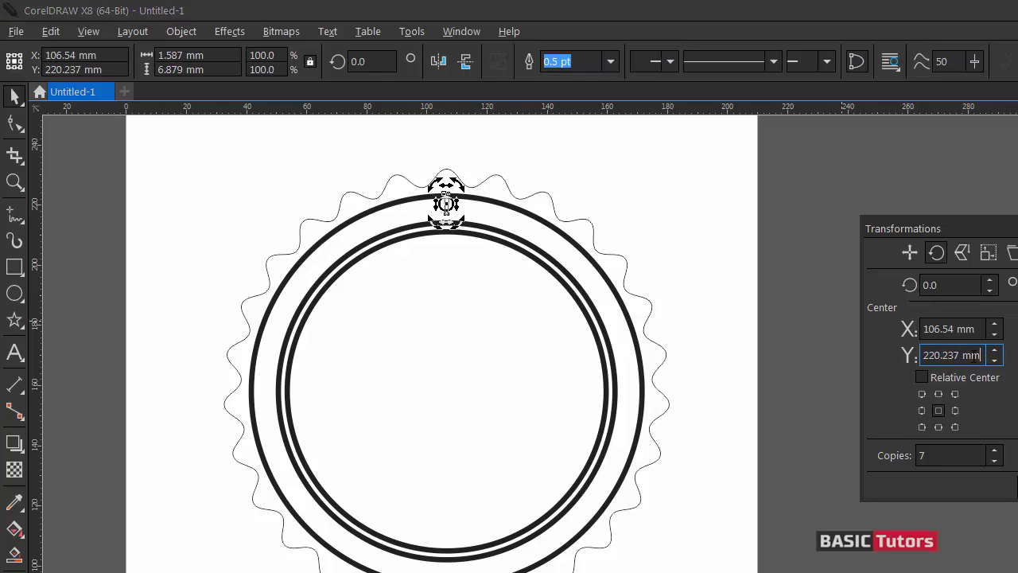
{"action": "left_click_drag", "start_coordinate": [978, 354], "coordinate": [891, 352]}
{"action": "key", "text": "ctrl+v"}
{"action": "left_click", "coordinate": [971, 329]}
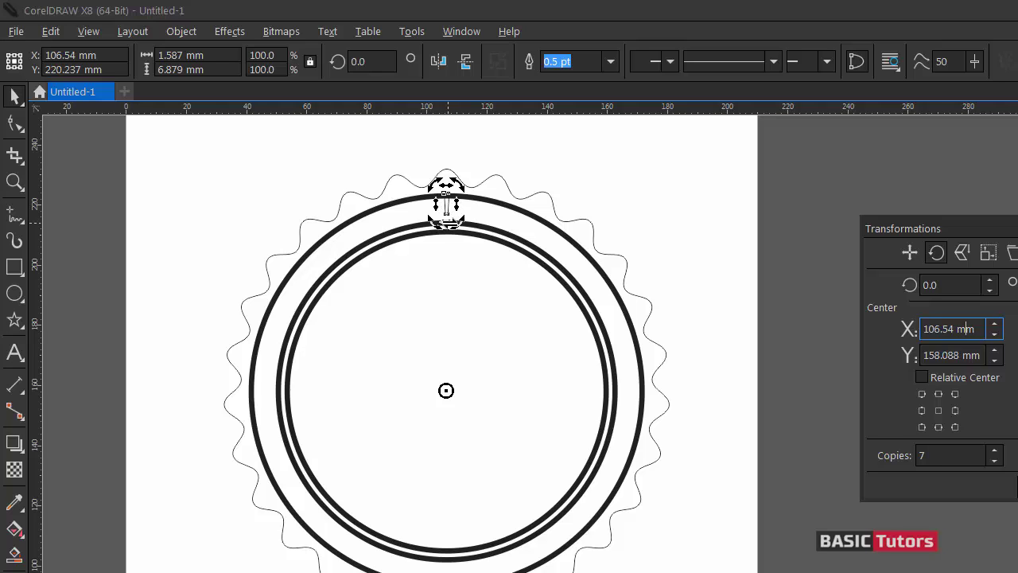
Rotate the tapered bar by 1.8 degrees about the badge's centre with 199 copies
{"action": "left_click_drag", "start_coordinate": [944, 285], "coordinate": [907, 289]}
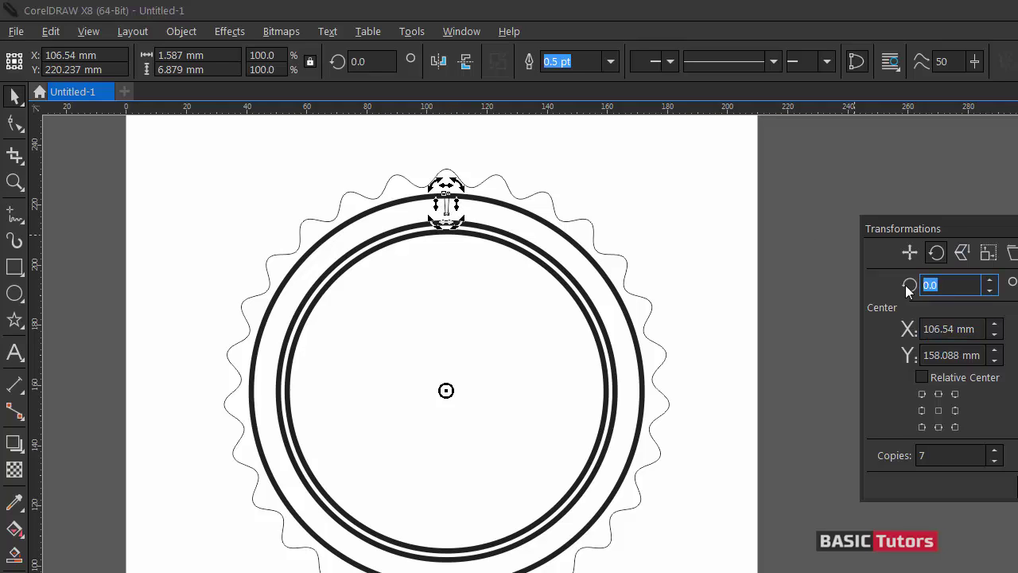
{"action": "type", "text": "1.8"}
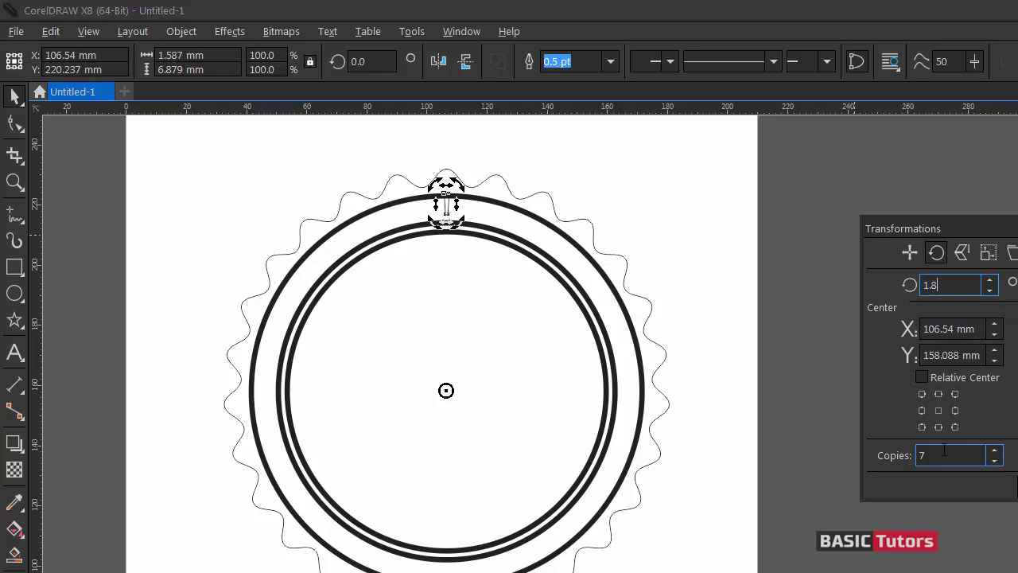
{"action": "left_click_drag", "start_coordinate": [942, 453], "coordinate": [917, 456]}
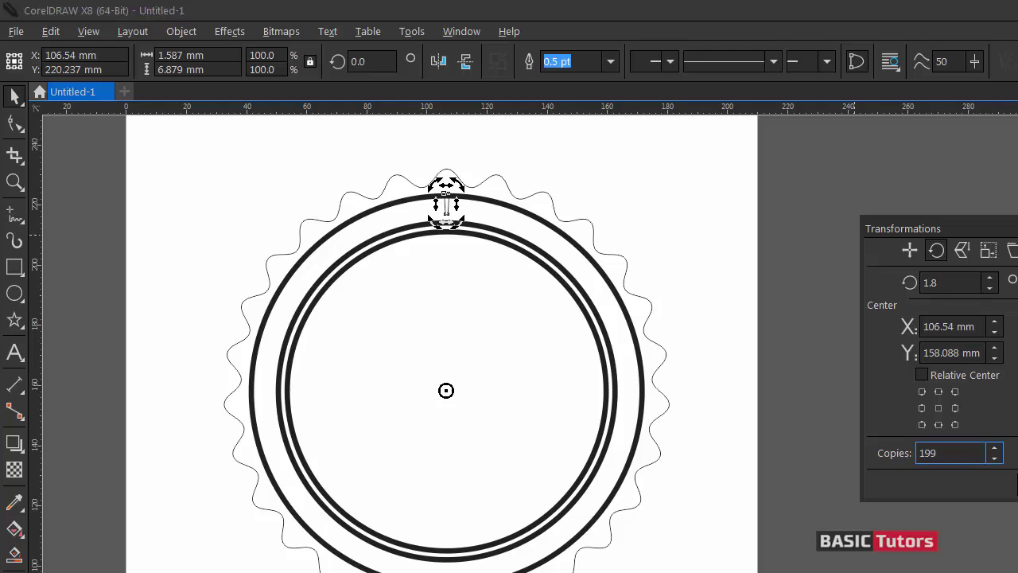
{"action": "key", "text": "Return"}
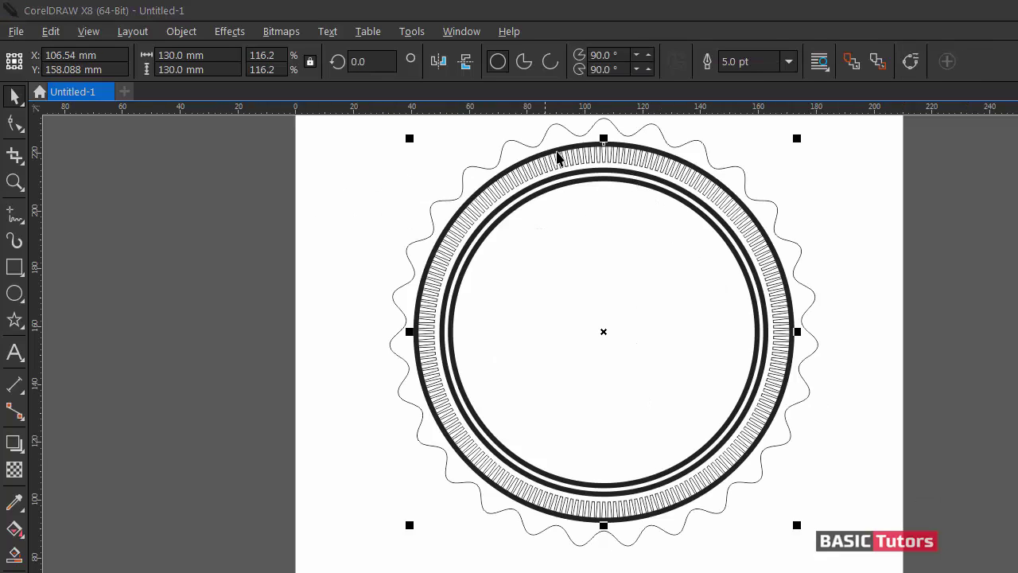
Cut the 130 mm circle around the ring of bars out of the drawing
{"action": "left_click", "coordinate": [611, 145]}
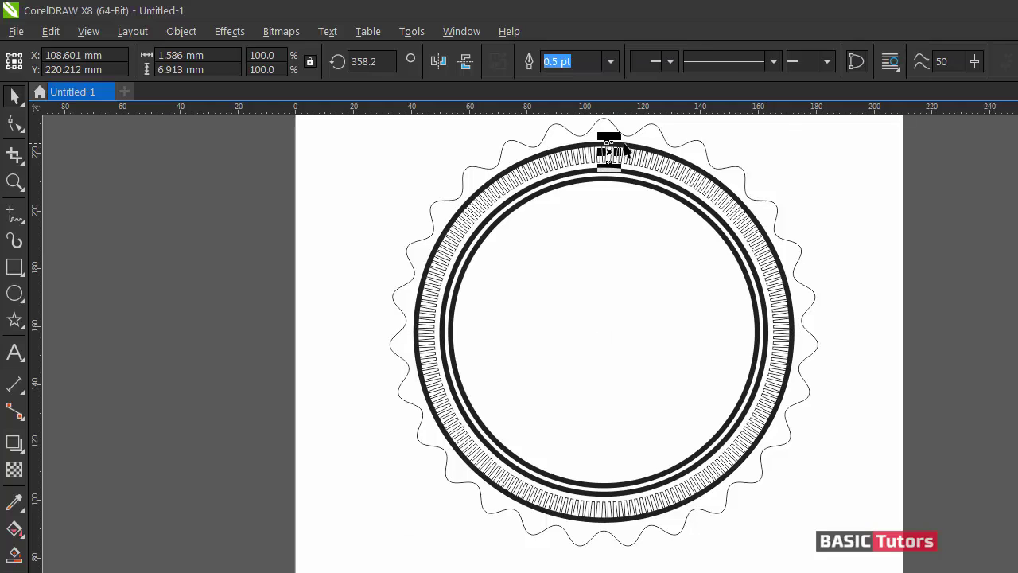
{"action": "left_click", "coordinate": [627, 145]}
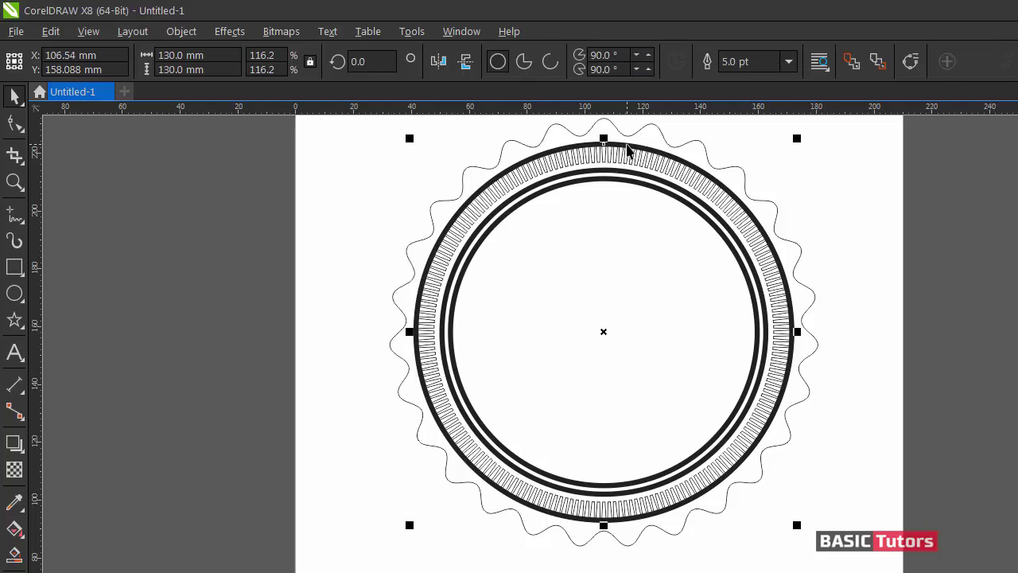
{"action": "key", "text": "Delete"}
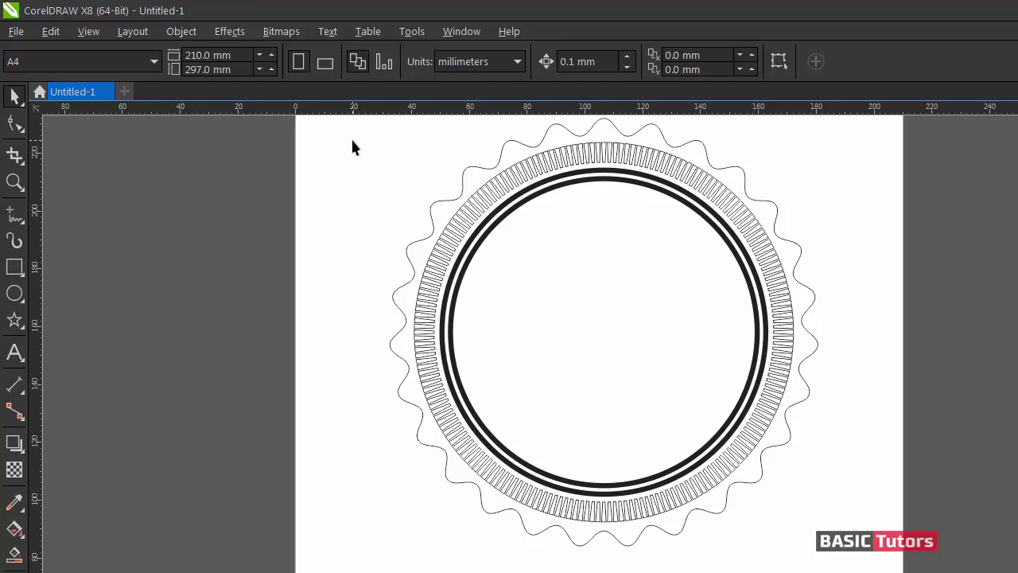
Select the ring of tapered bars without the two inner circles and weld the bars into one curve
{"action": "left_click_drag", "start_coordinate": [358, 138], "coordinate": [873, 526]}
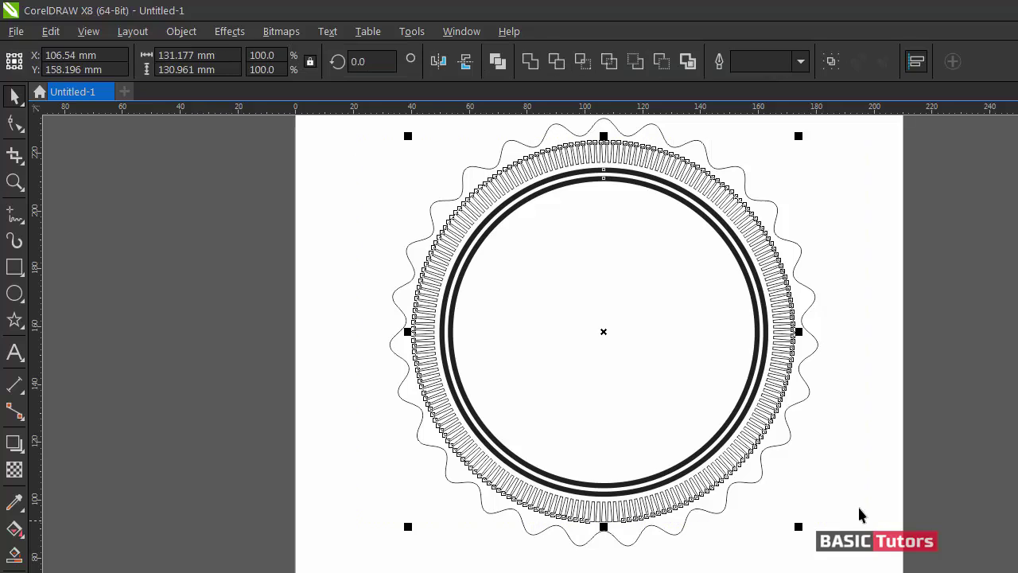
{"action": "left_click", "coordinate": [656, 191], "text": "shift"}
{"action": "left_click", "coordinate": [655, 177], "text": "shift"}
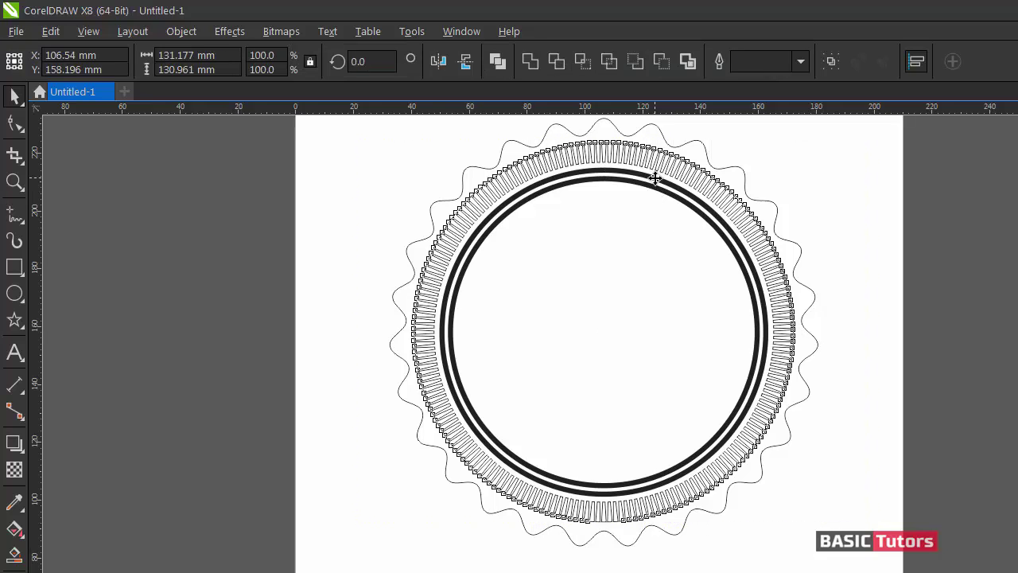
{"action": "left_click_drag", "start_coordinate": [643, 165], "coordinate": [934, 155]}
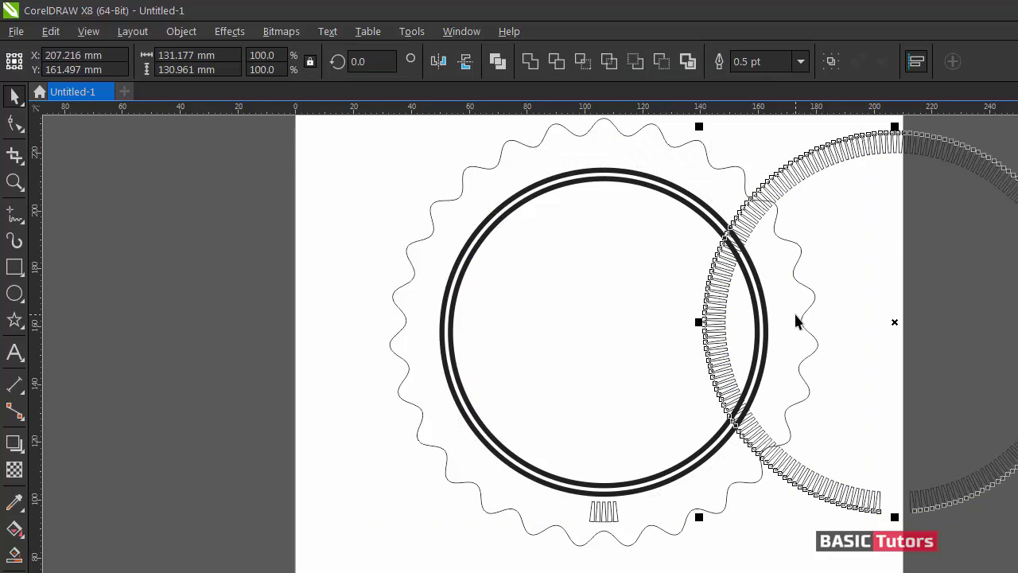
{"action": "key", "text": "ctrl+z"}
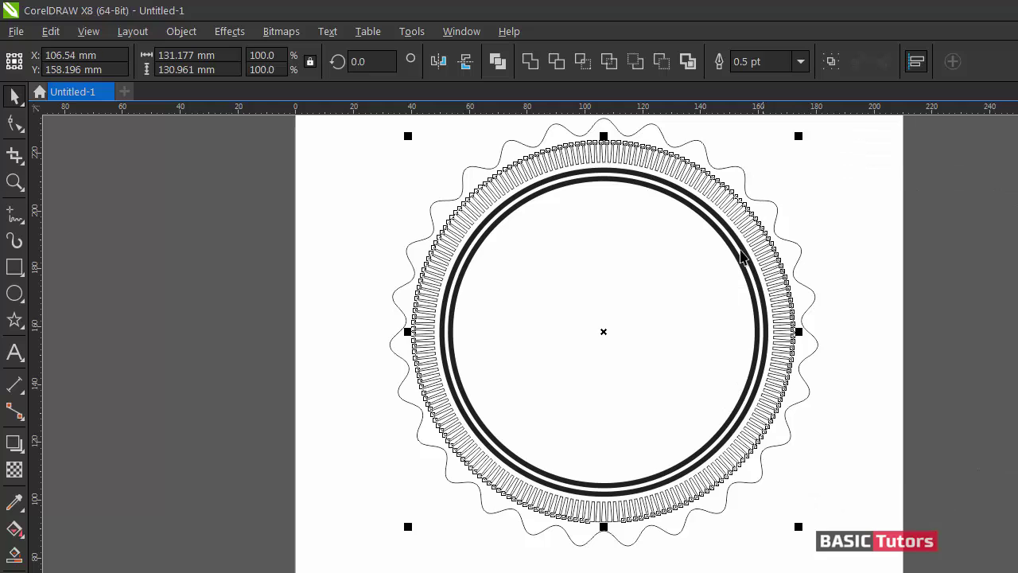
{"action": "left_click", "coordinate": [530, 62]}
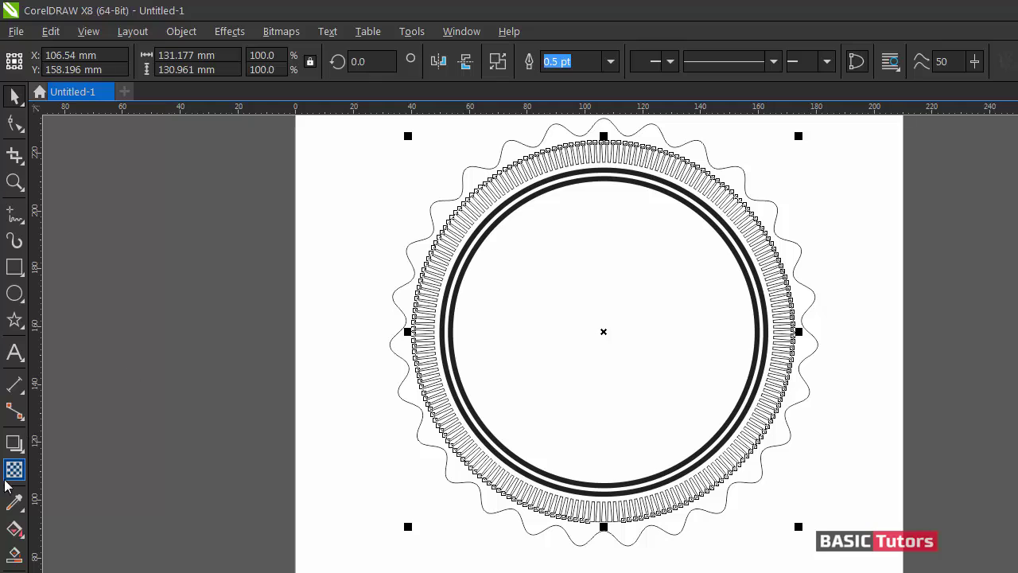
Give the welded bars a uniform red CMYK fill with C 13, M 100 and Y 100
{"action": "left_click", "coordinate": [14, 529]}
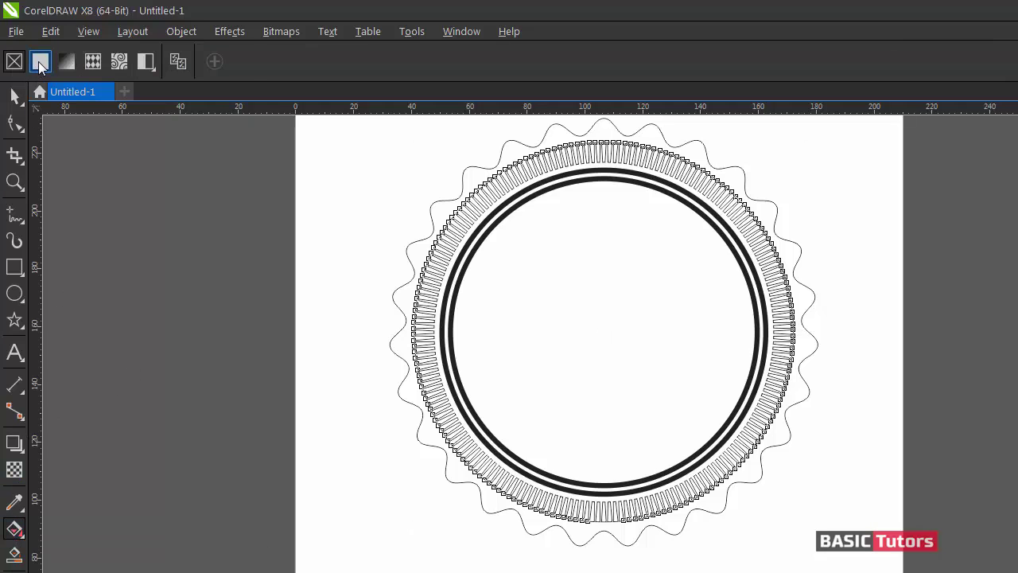
{"action": "left_click", "coordinate": [40, 62]}
{"action": "left_click", "coordinate": [192, 60]}
{"action": "left_click", "coordinate": [394, 164]}
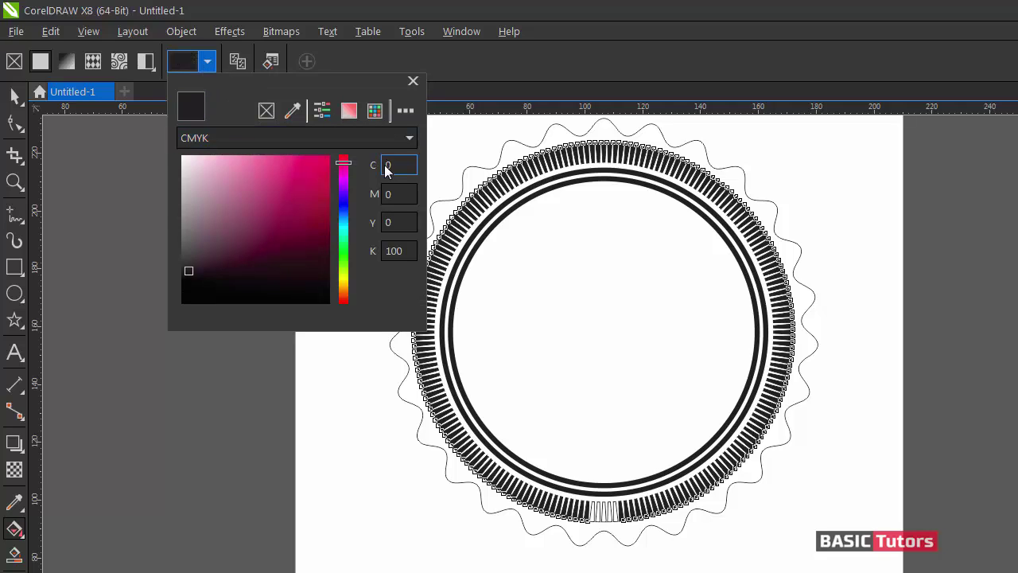
{"action": "type", "text": "13"}
{"action": "key", "text": "Tab"}
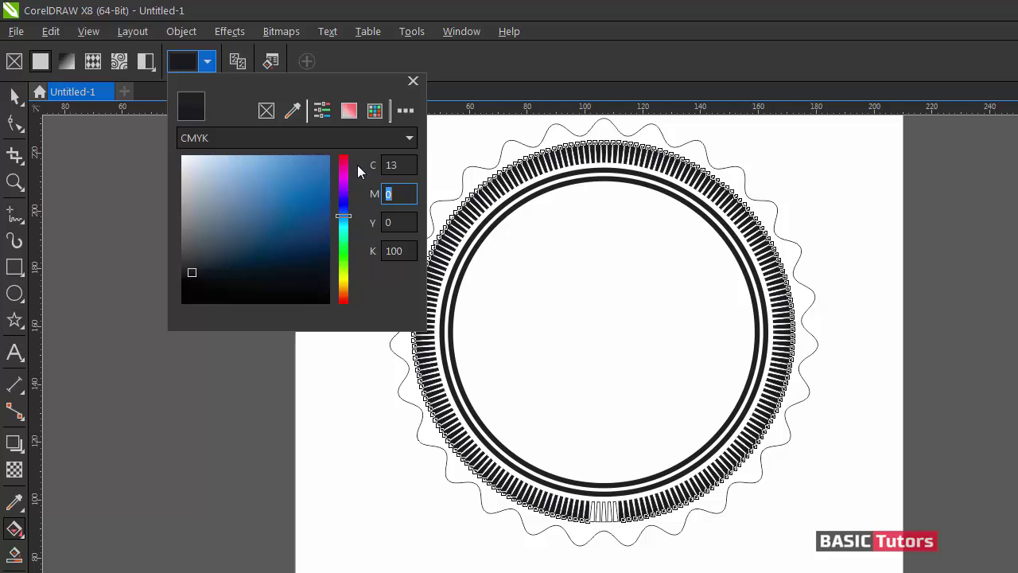
{"action": "type", "text": "100"}
{"action": "key", "text": "Tab"}
{"action": "type", "text": "00"}
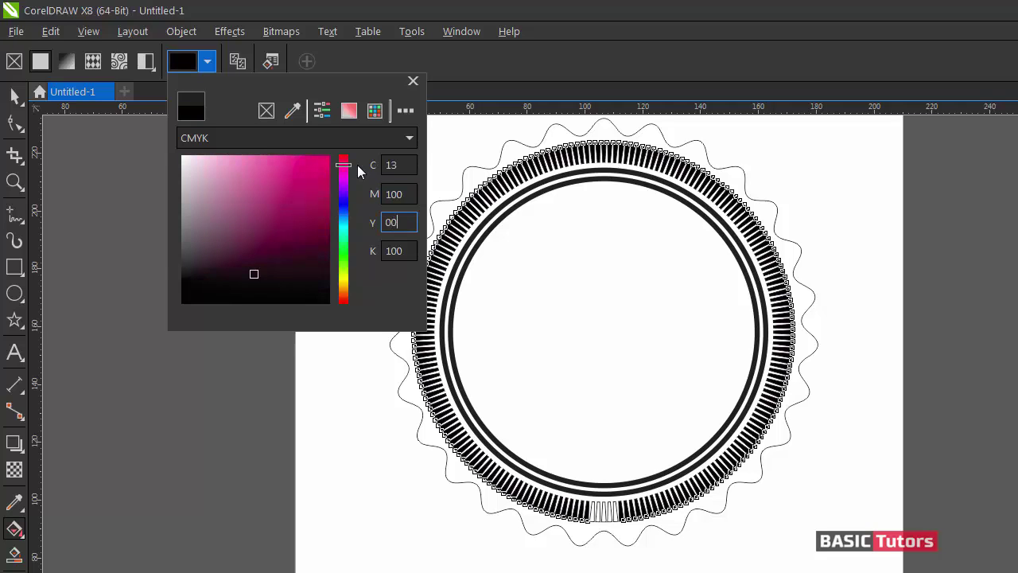
{"action": "type", "text": "0"}
{"action": "key", "text": "Tab"}
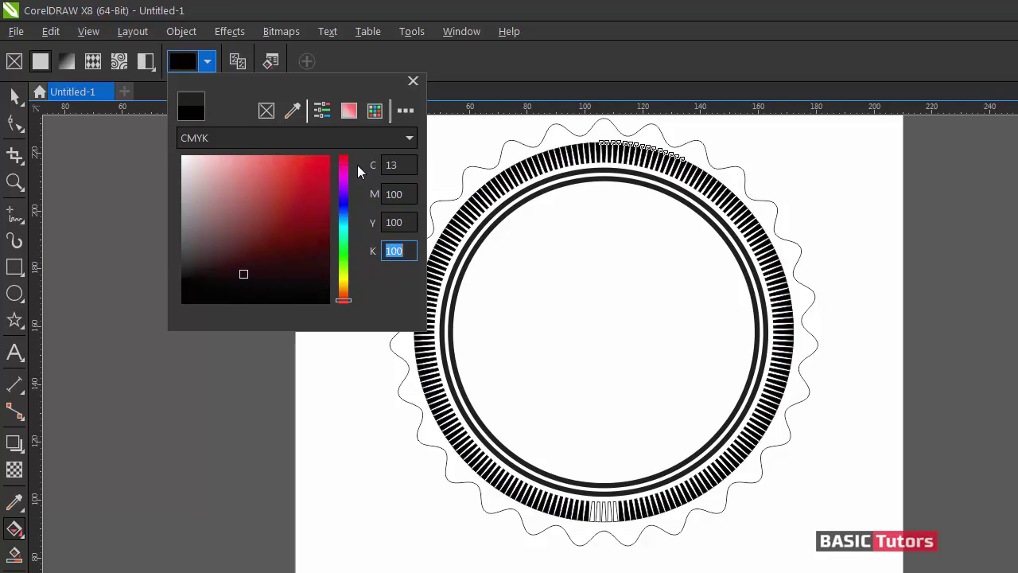
{"action": "key", "text": "Return"}
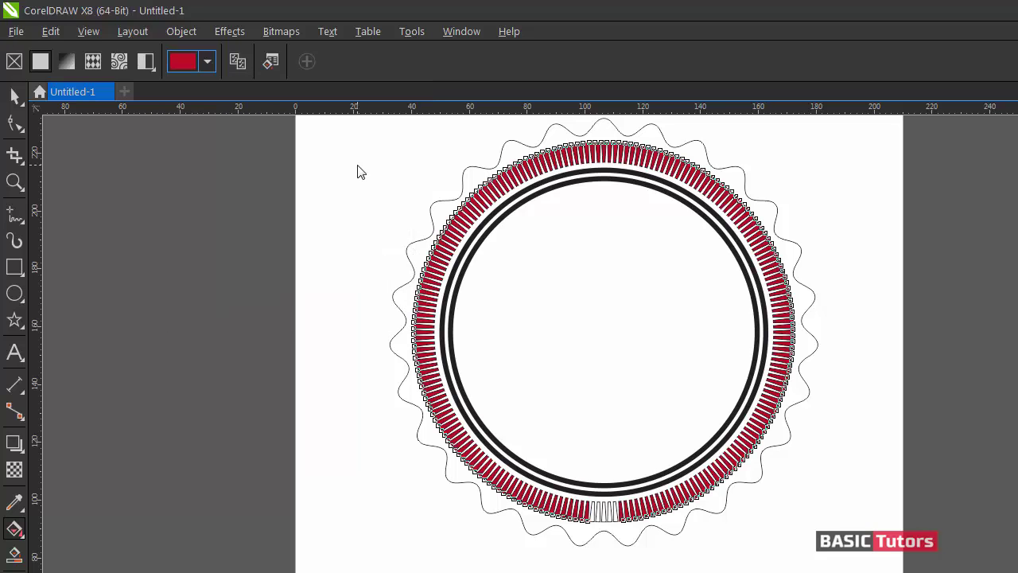
Remove the outline of the red welded bars by setting its width to None
{"action": "left_click", "coordinate": [15, 96]}
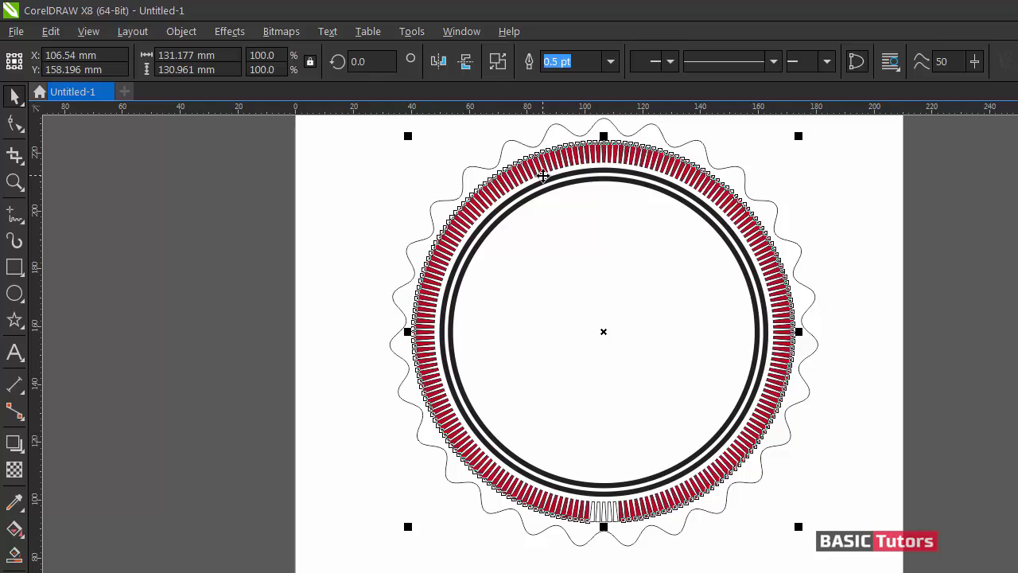
{"action": "key", "text": "F12"}
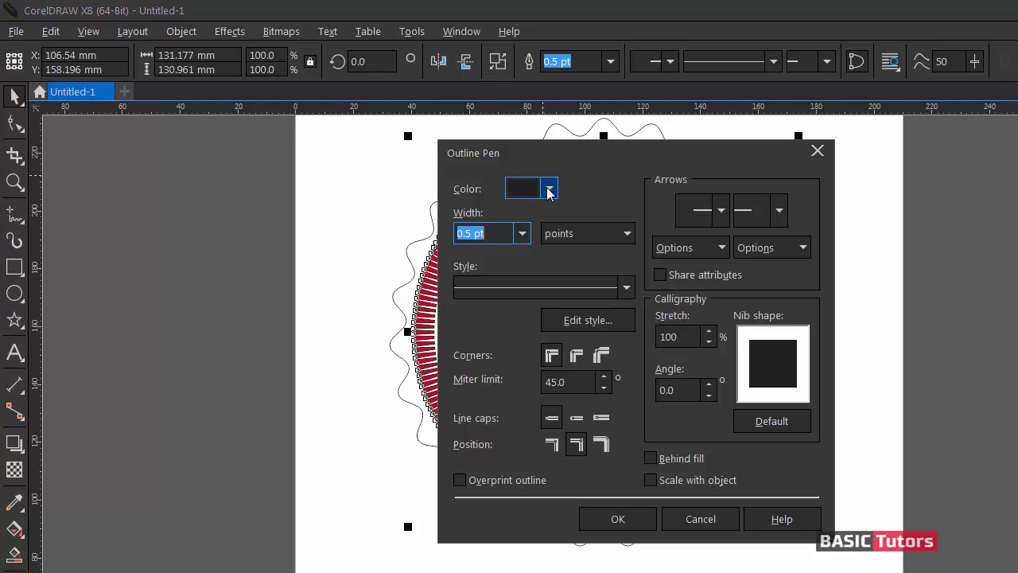
{"action": "left_click", "coordinate": [550, 188]}
{"action": "left_click", "coordinate": [550, 188]}
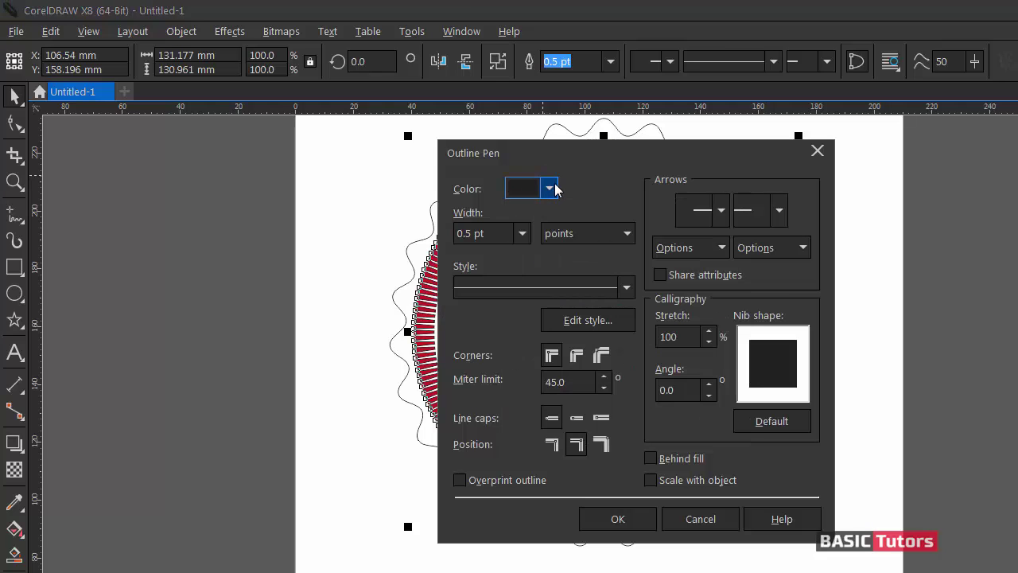
{"action": "left_click", "coordinate": [522, 232]}
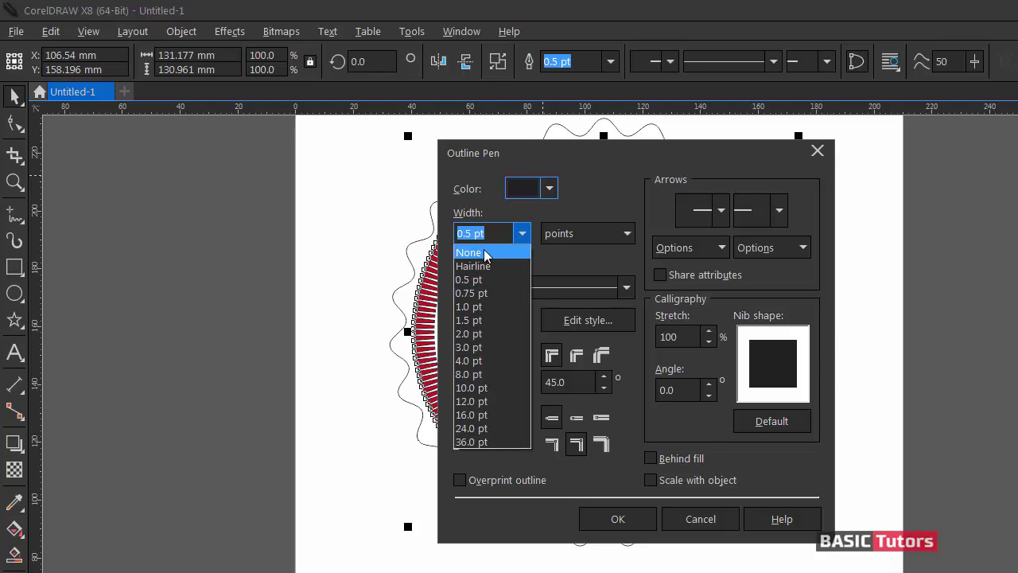
{"action": "left_click", "coordinate": [485, 253]}
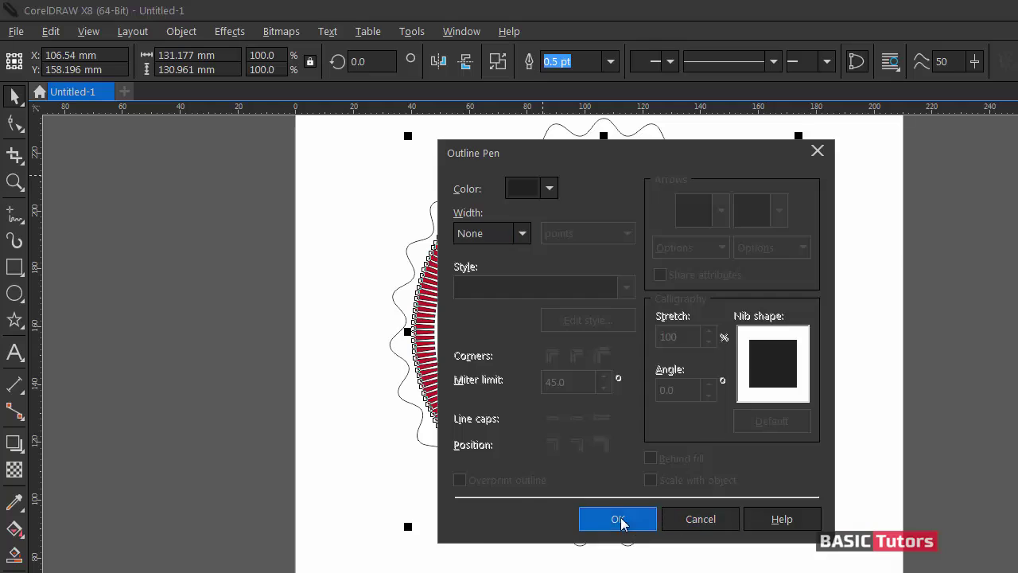
{"action": "left_click", "coordinate": [618, 518]}
{"action": "left_click", "coordinate": [801, 184]}
{"action": "left_click", "coordinate": [729, 205]}
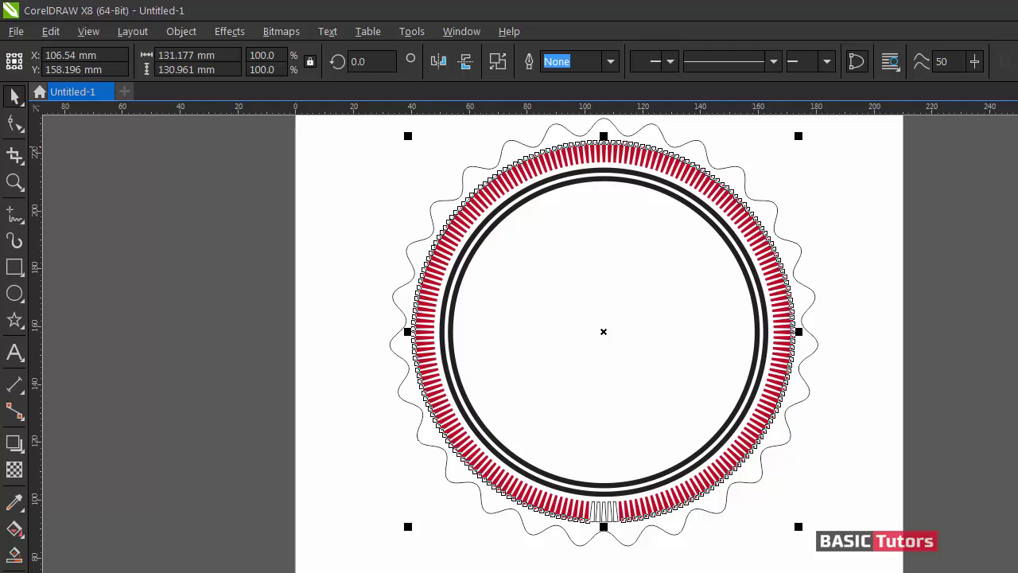
Deselect the welded bars and paste the 130 mm circle back around them
{"action": "left_click", "coordinate": [849, 188]}
{"action": "left_click", "coordinate": [741, 211]}
{"action": "left_click", "coordinate": [750, 189]}
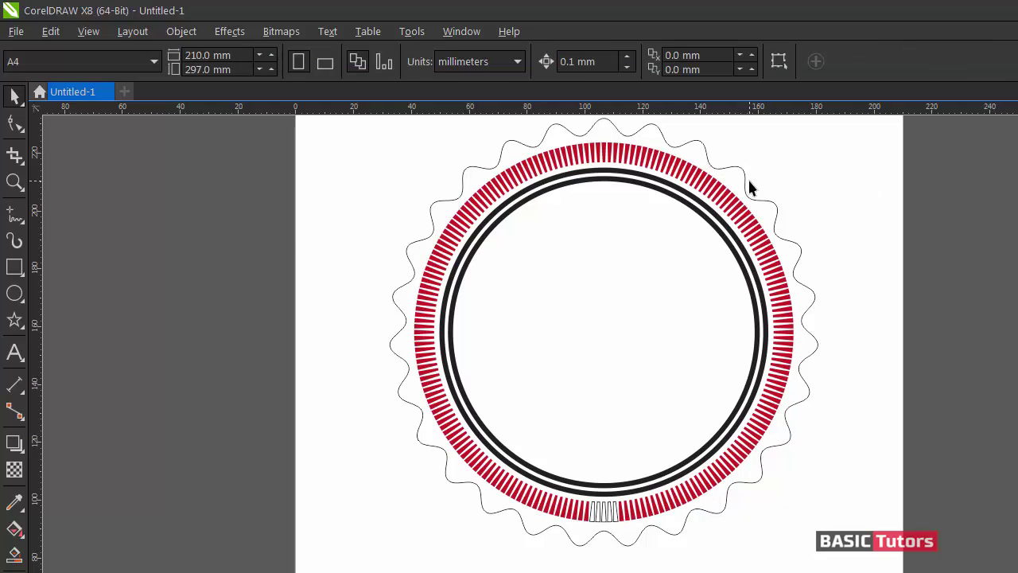
{"action": "key", "text": "ctrl+v"}
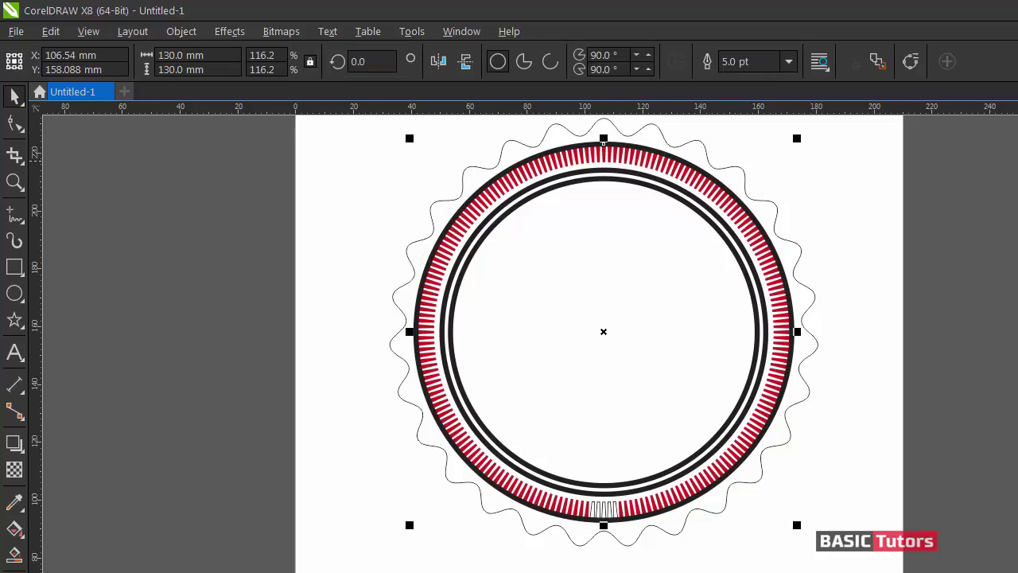
{"action": "left_click", "coordinate": [1017, 160]}
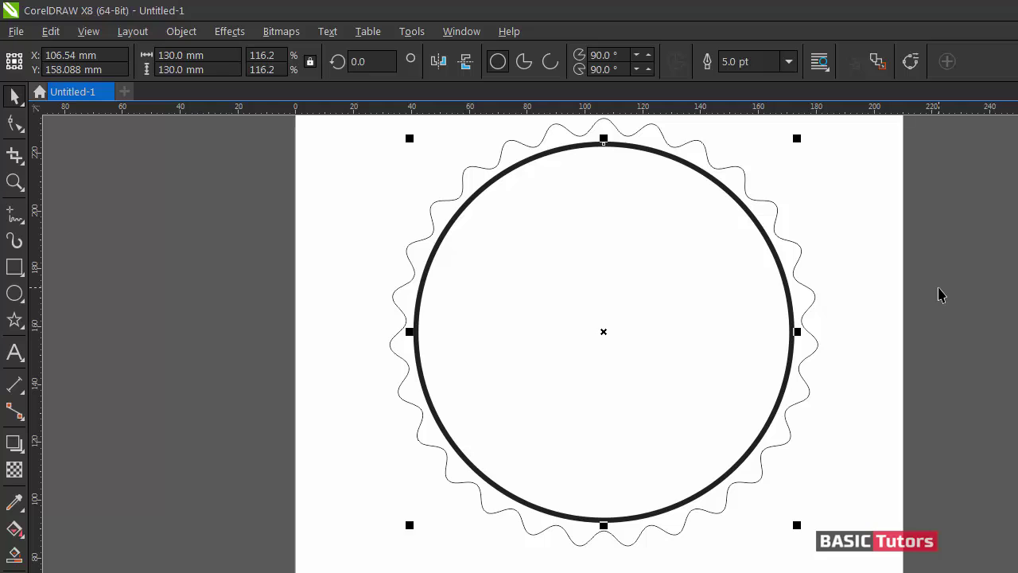
Set the 130 mm circle's outline colour to CMYK red with C 13, M 100, Y 100 and K 6
{"action": "key", "text": "F12"}
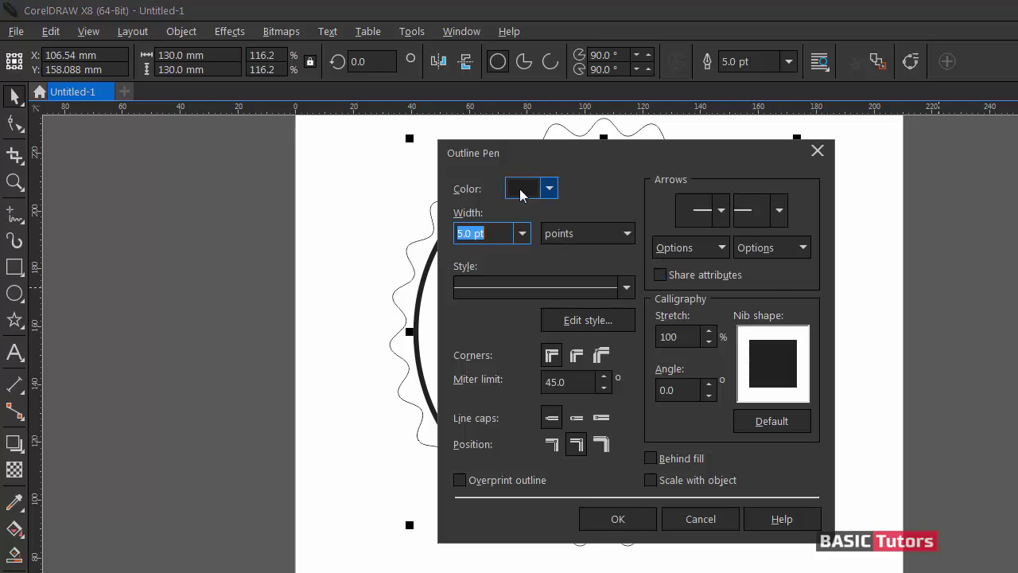
{"action": "left_click", "coordinate": [549, 188]}
{"action": "double_click", "coordinate": [726, 291]}
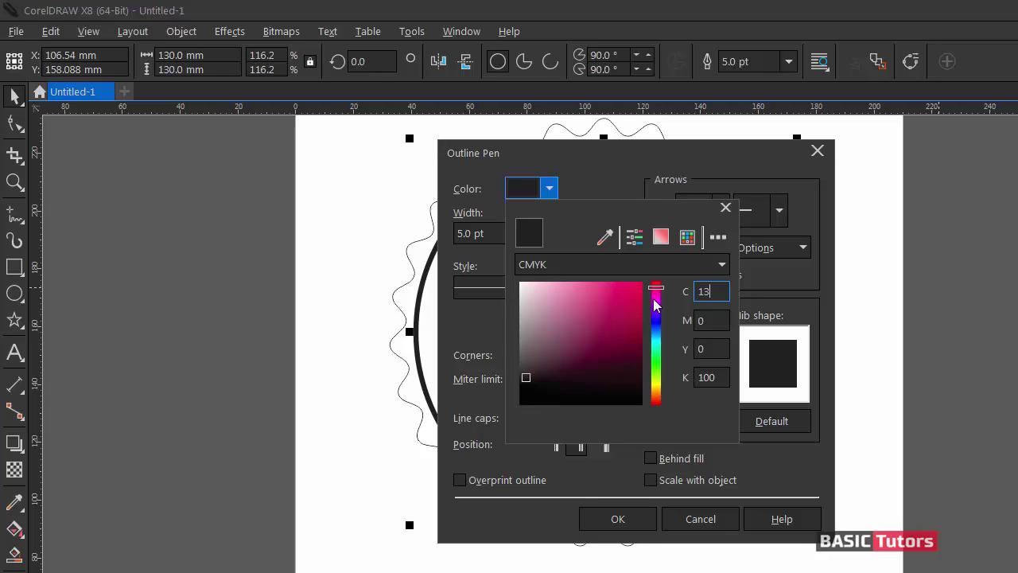
{"action": "key", "text": "Tab"}
{"action": "type", "text": "100"}
{"action": "key", "text": "Tab"}
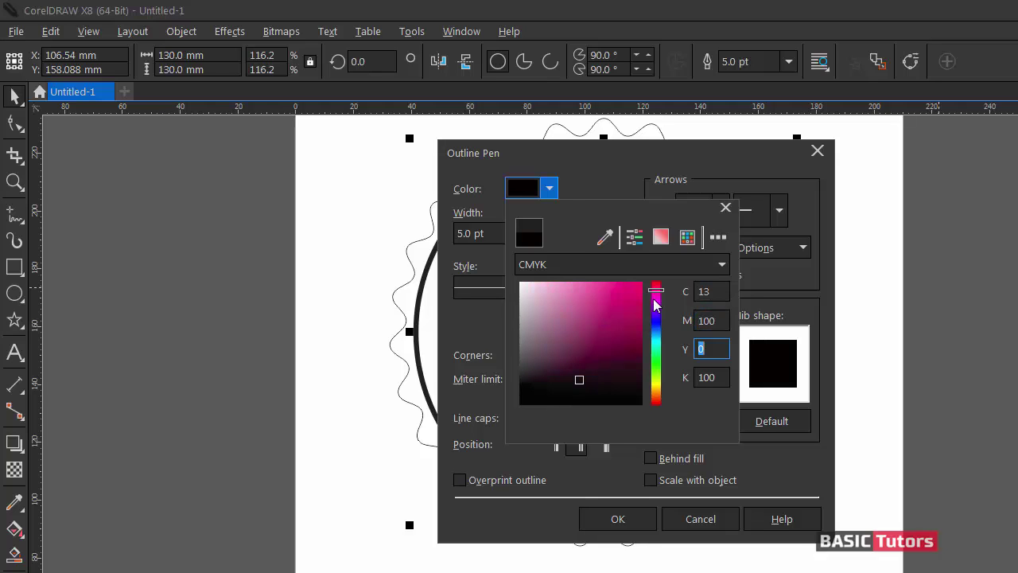
{"action": "type", "text": "100"}
{"action": "key", "text": "Tab"}
{"action": "type", "text": "6"}
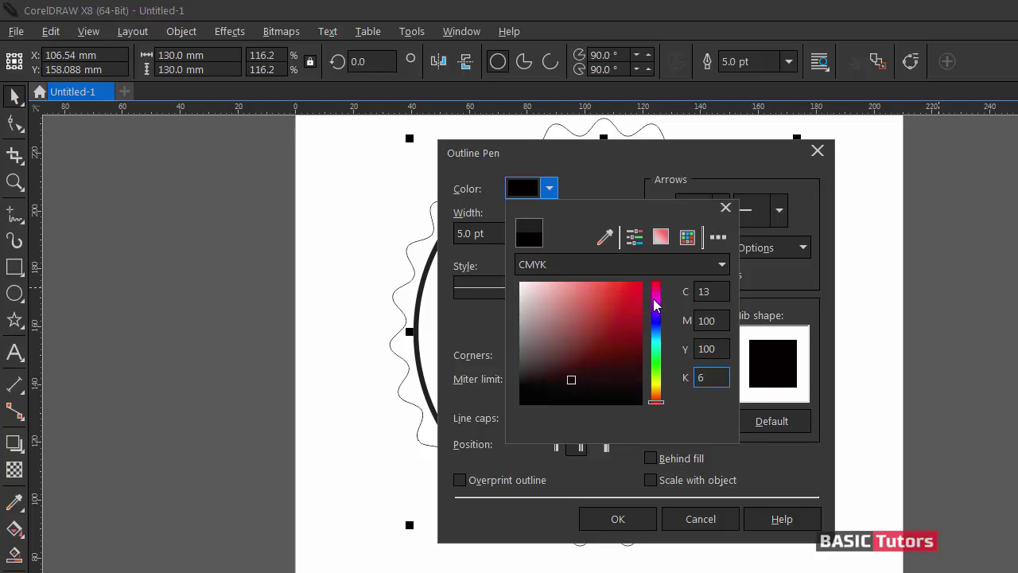
{"action": "key", "text": "Return"}
{"action": "left_click", "coordinate": [614, 517]}
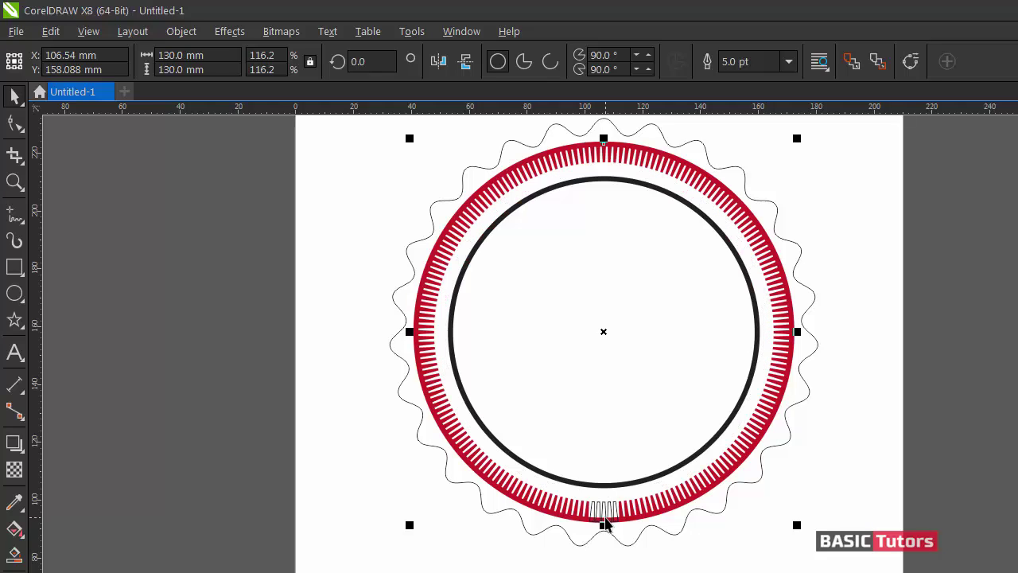
Select the uncoloured bars at the bottom of the ring and copy the fill of the red bars onto them
{"action": "left_click", "coordinate": [597, 570]}
{"action": "left_click_drag", "start_coordinate": [625, 556], "coordinate": [585, 502]}
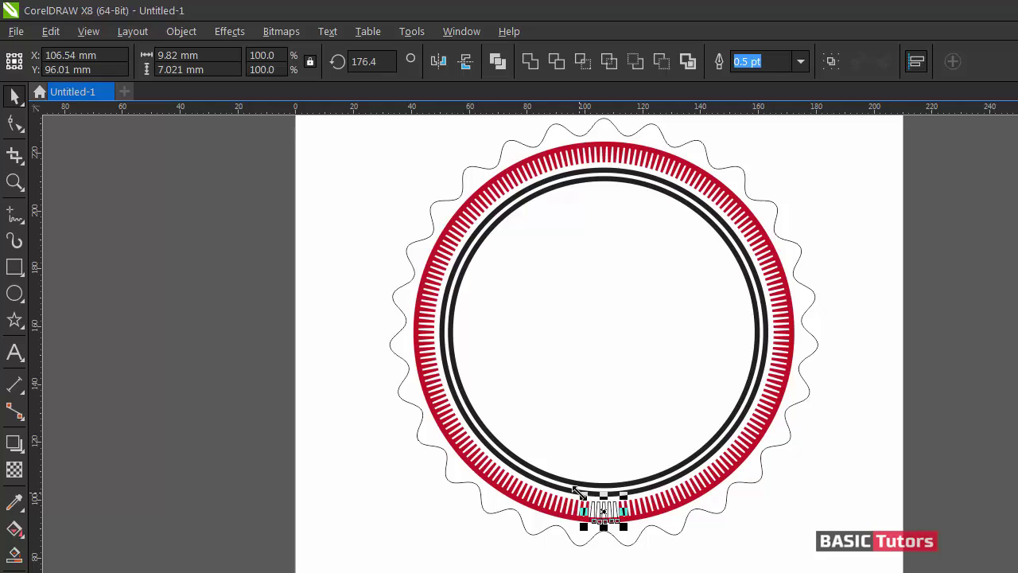
{"action": "key", "text": "alt+e"}
{"action": "key", "text": "m"}
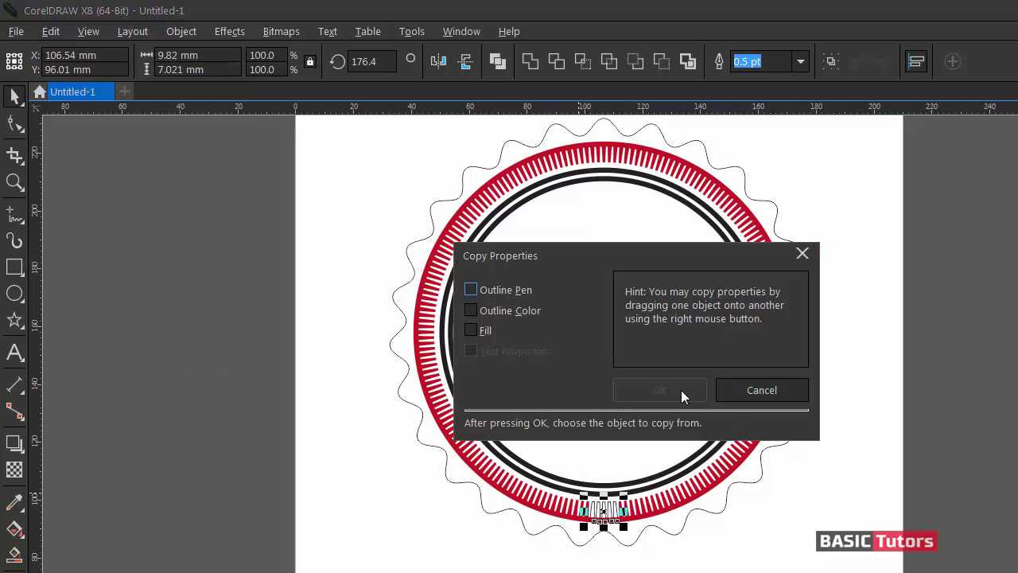
{"action": "left_click", "coordinate": [477, 326]}
{"action": "left_click", "coordinate": [628, 386]}
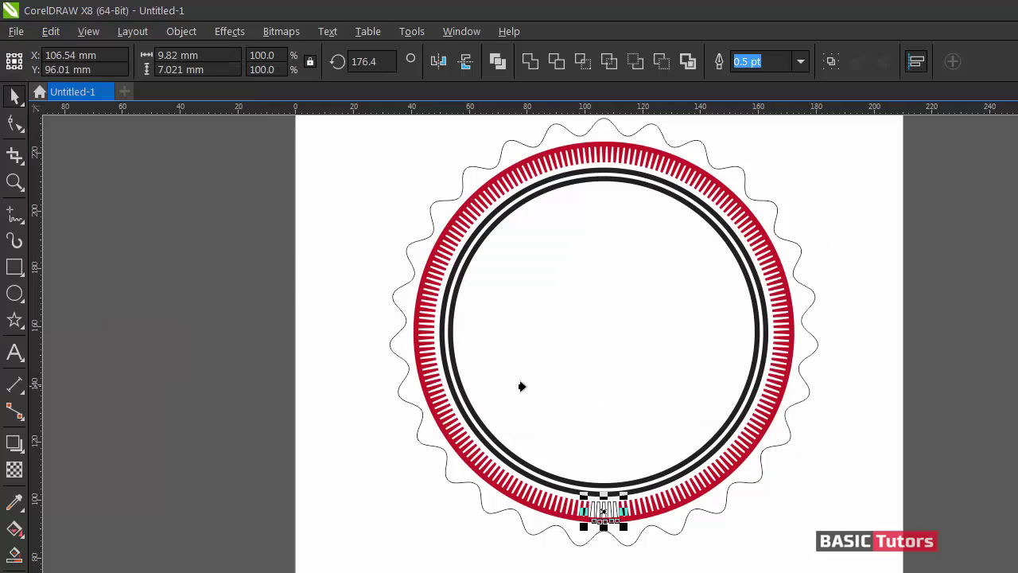
{"action": "left_click", "coordinate": [423, 376]}
Set the outline width of the newly filled bottom bars to 0 and deselect them
{"action": "type", "text": "0"}
{"action": "key", "text": "Return"}
{"action": "key", "text": "Escape"}
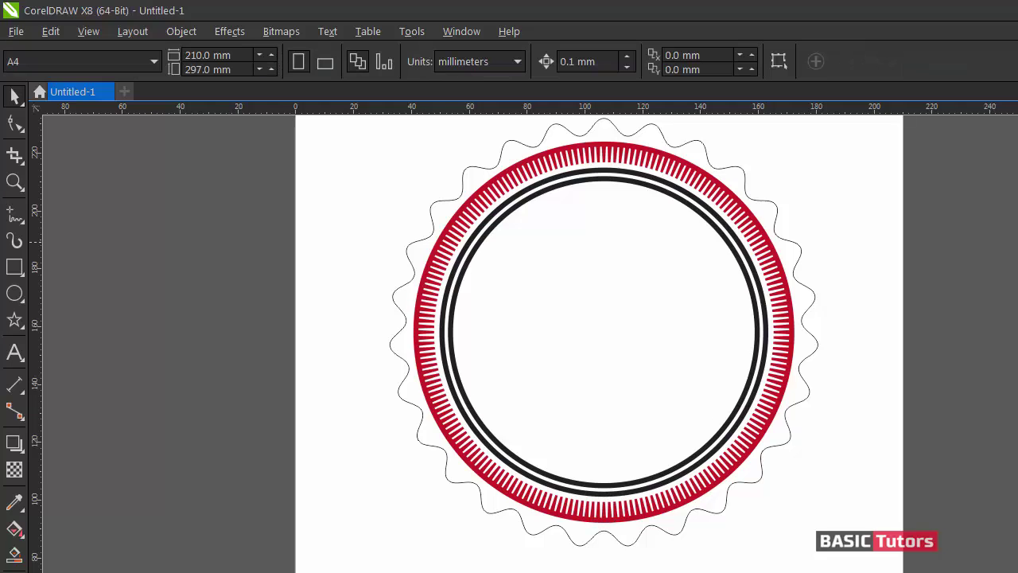
Give the wavy edge shape a uniform CMYK fill with C 13, M 100, Y 100 and K 6
{"action": "left_click", "coordinate": [704, 517]}
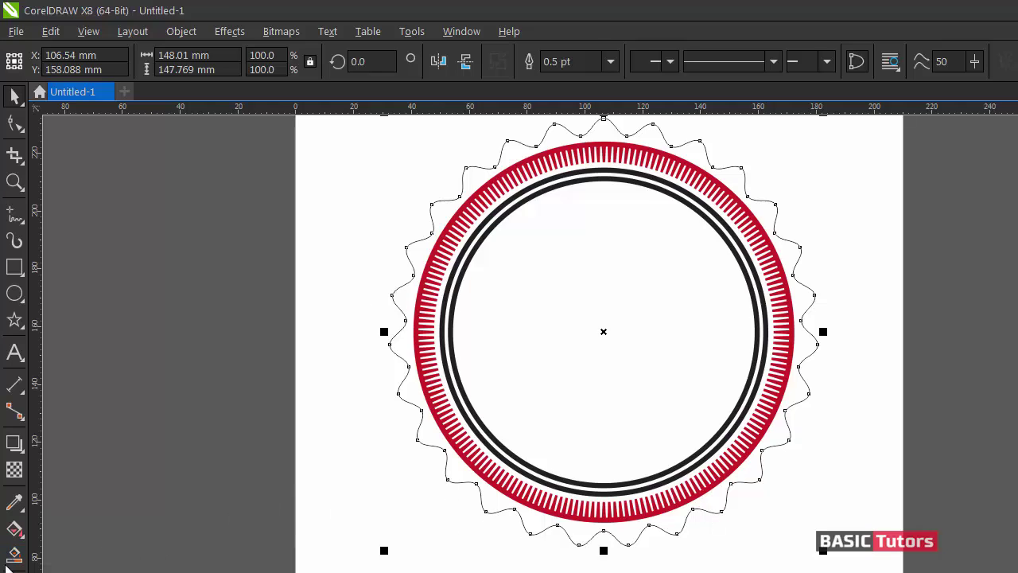
{"action": "left_click", "coordinate": [14, 529]}
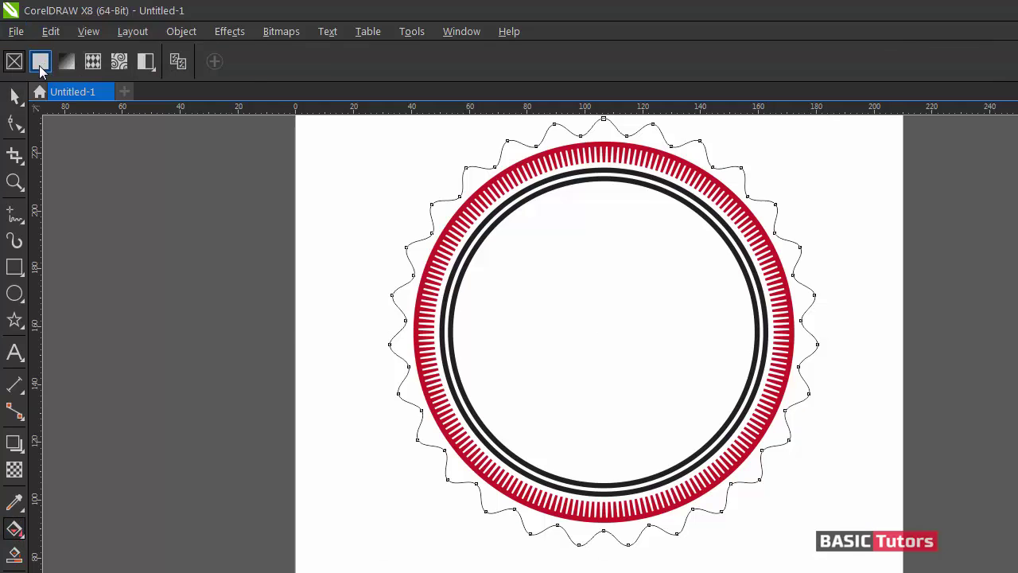
{"action": "left_click", "coordinate": [40, 63]}
{"action": "left_click", "coordinate": [207, 62]}
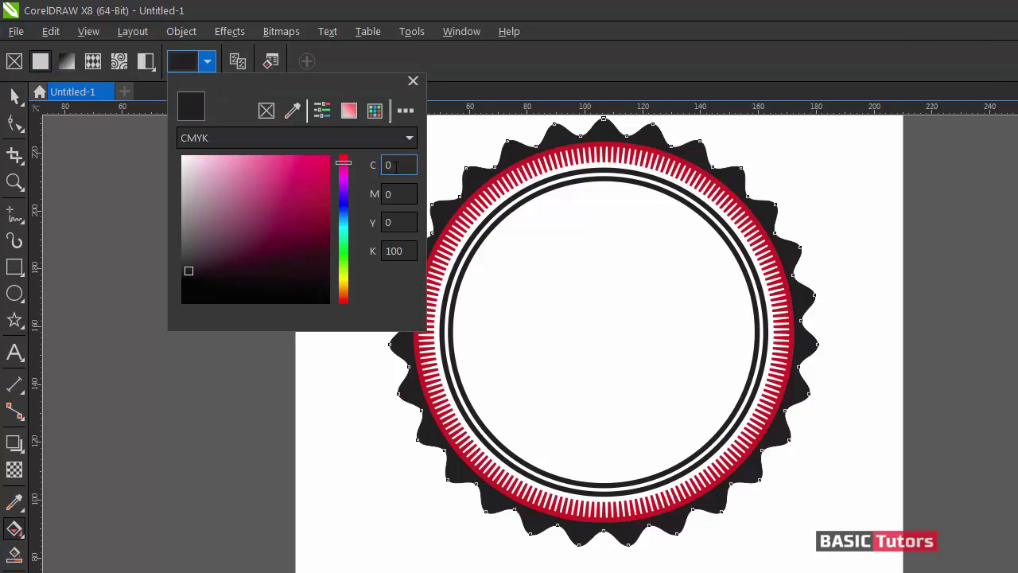
{"action": "type", "text": "13"}
{"action": "key", "text": "Tab"}
{"action": "type", "text": "100"}
{"action": "key", "text": "Tab"}
{"action": "type", "text": "100"}
{"action": "key", "text": "Tab"}
{"action": "key", "text": "Return"}
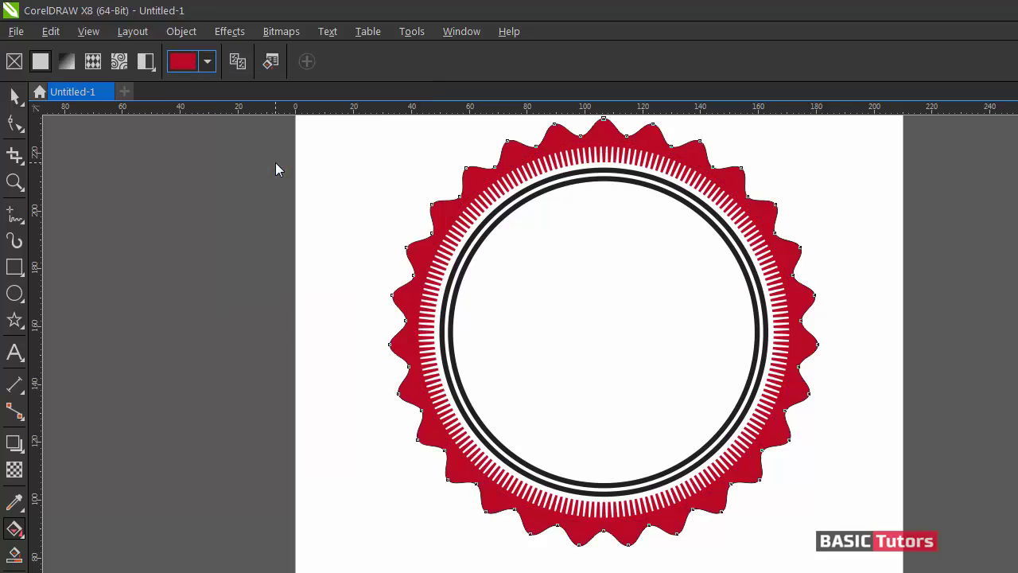
Remove the outline of the red wavy edge shape and deselect it
{"action": "left_click", "coordinate": [16, 97]}
{"action": "left_click", "coordinate": [328, 197]}
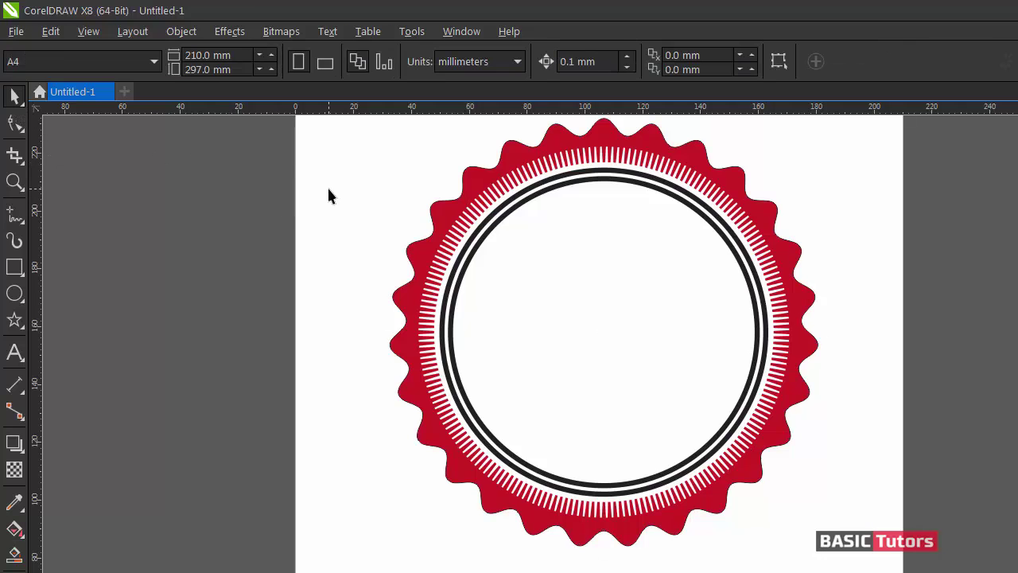
{"action": "left_click", "coordinate": [468, 175]}
{"action": "right_click", "coordinate": [1017, 119]}
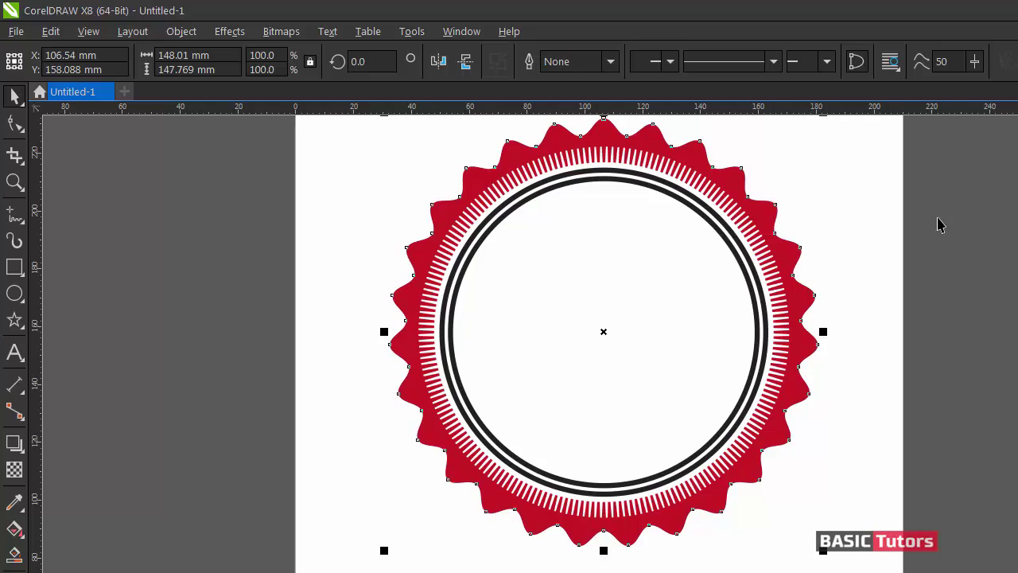
{"action": "left_click", "coordinate": [904, 205]}
Sample the badge's red with the Color Eyedropper and apply it to the outline of the innermost black circle
{"action": "left_click", "coordinate": [705, 209]}
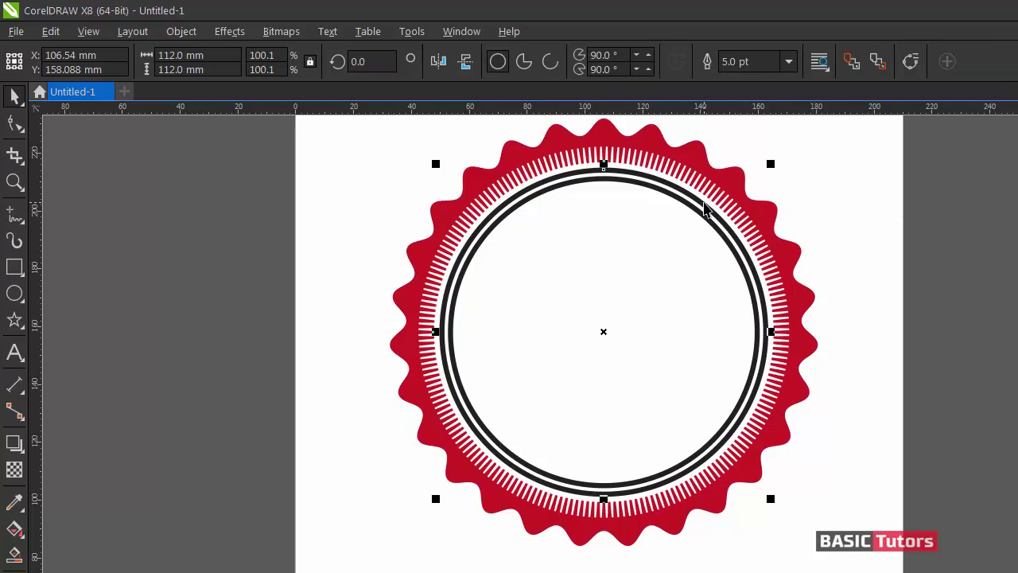
{"action": "left_click", "coordinate": [14, 501]}
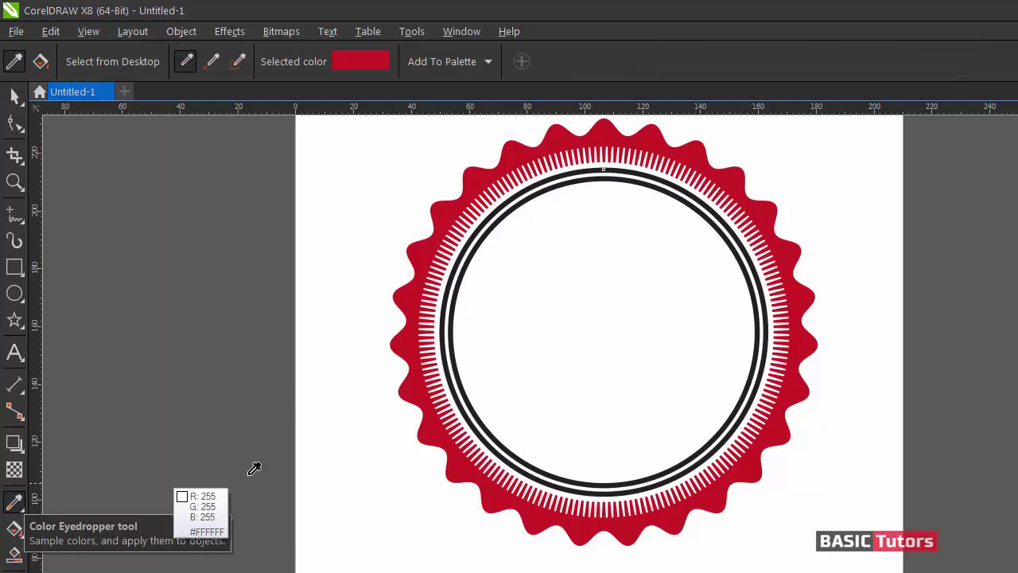
{"action": "left_click", "coordinate": [465, 451]}
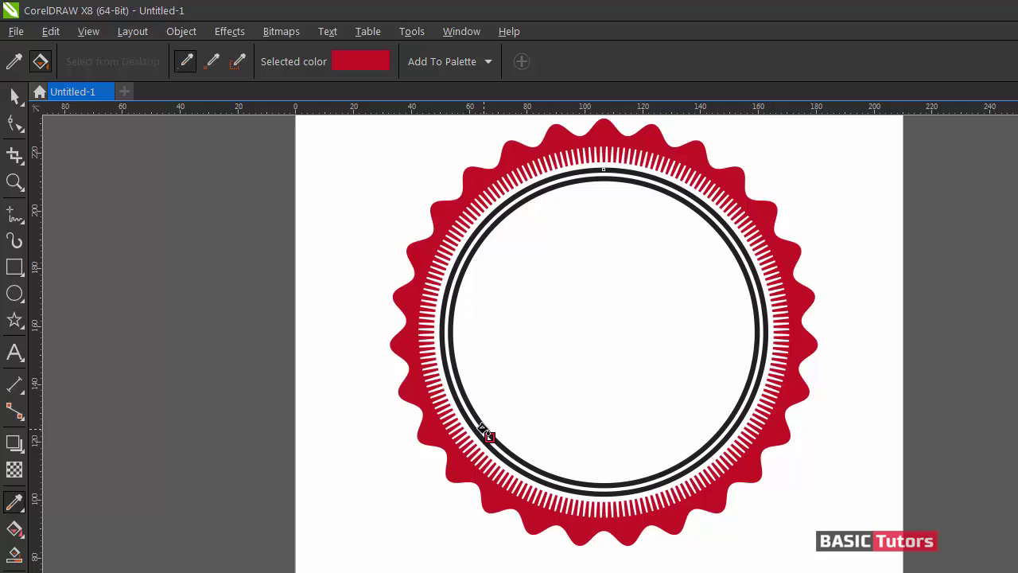
{"action": "left_click", "coordinate": [483, 429]}
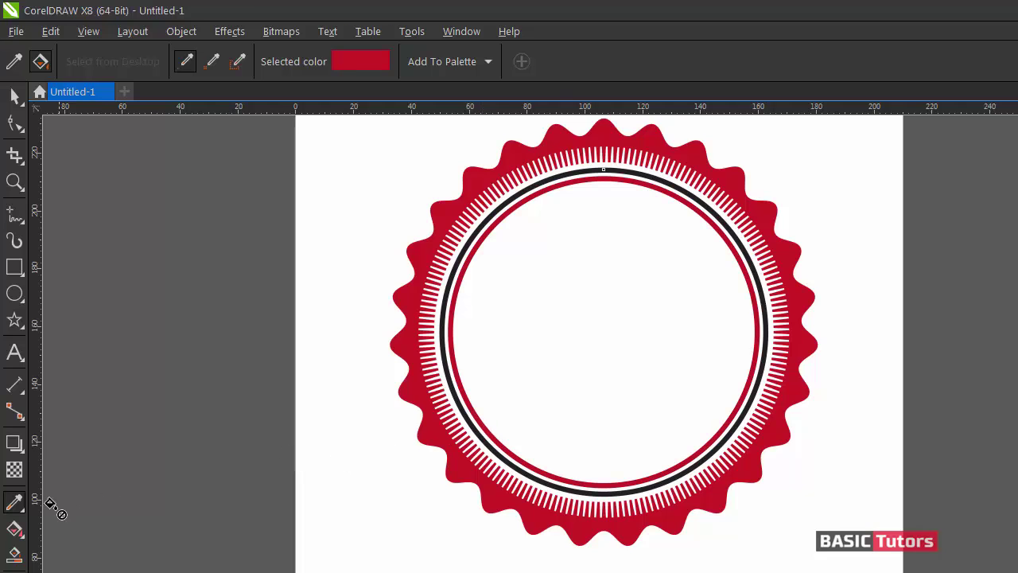
Apply the sampled red to the outline of the 112 mm circle and deselect everything
{"action": "left_click", "coordinate": [11, 97]}
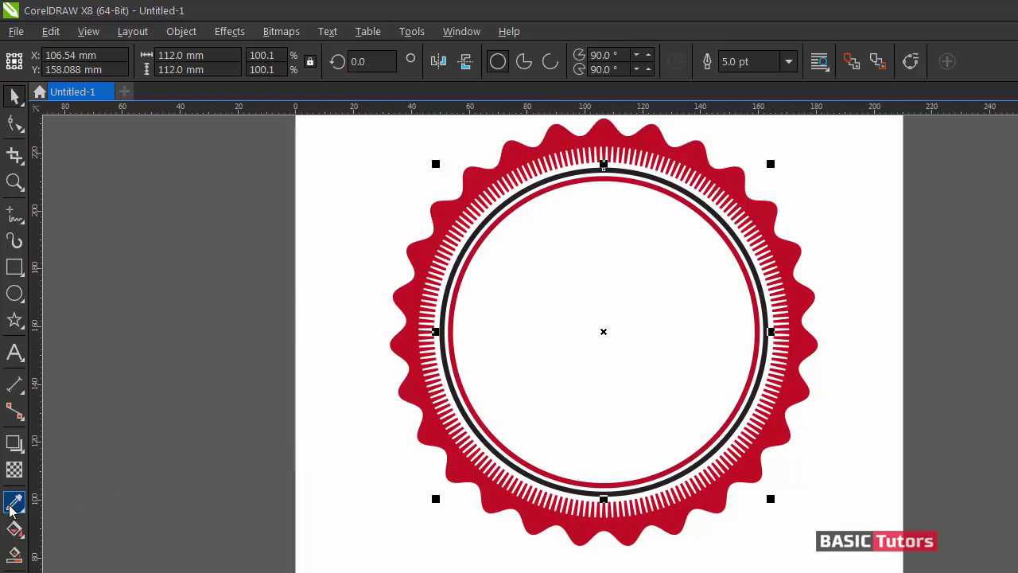
{"action": "left_click", "coordinate": [15, 501]}
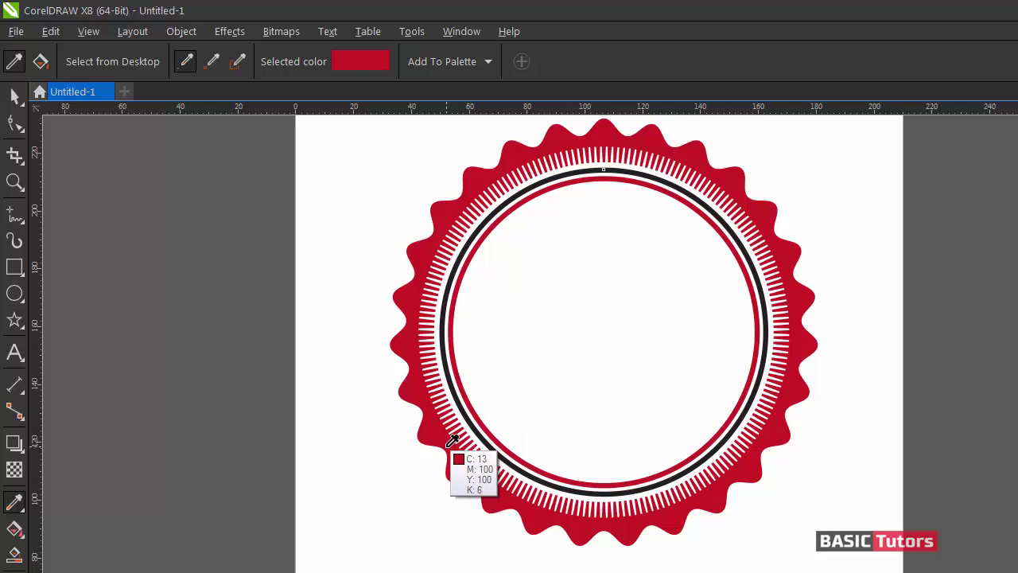
{"action": "left_click", "coordinate": [457, 435]}
{"action": "left_click", "coordinate": [475, 433]}
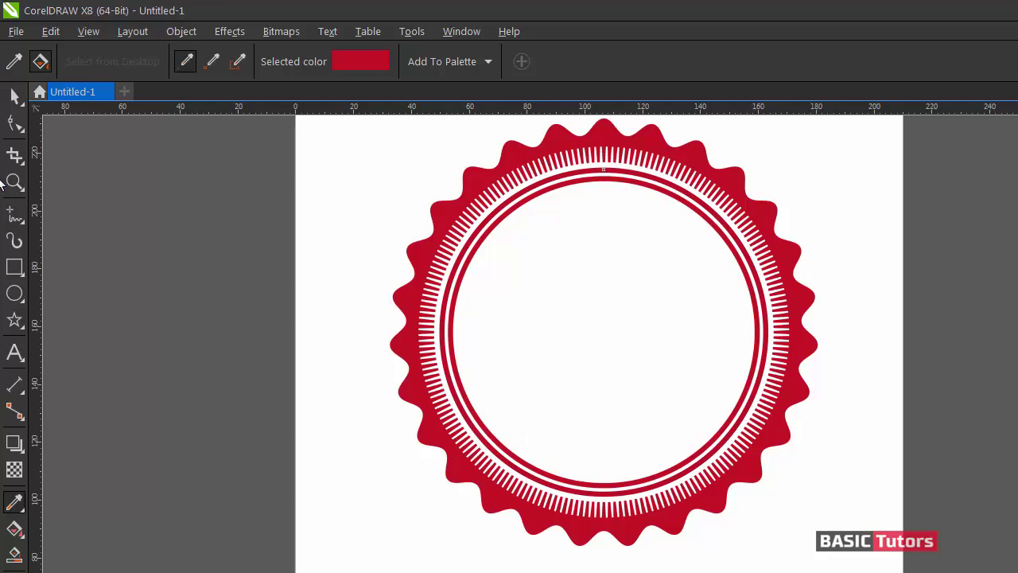
{"action": "left_click", "coordinate": [11, 97]}
{"action": "left_click", "coordinate": [155, 205]}
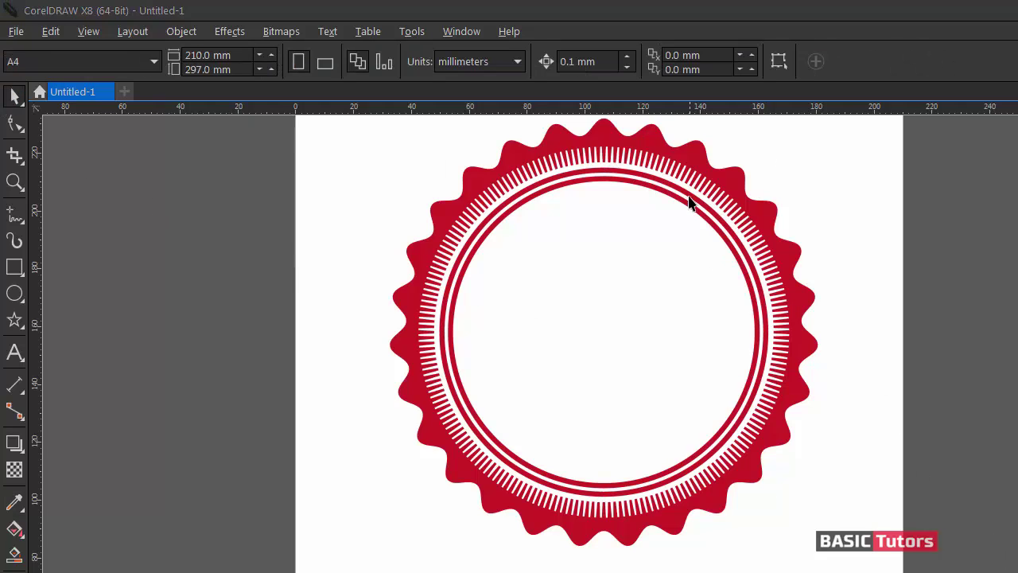
Choose the short-dashed line style for the innermost circle's outline in the Outline Pen settings
{"action": "left_click", "coordinate": [654, 195]}
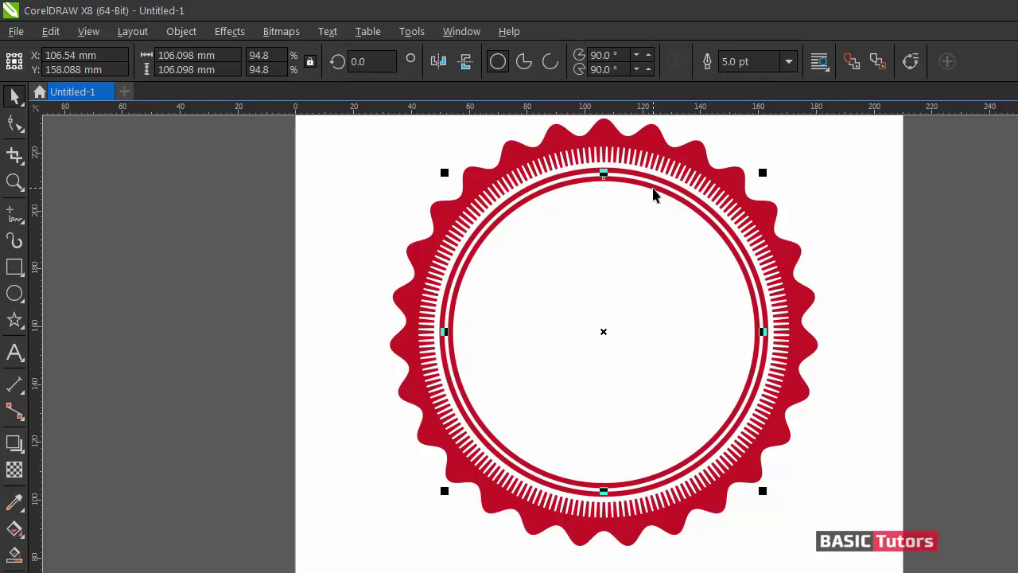
{"action": "key", "text": "F12"}
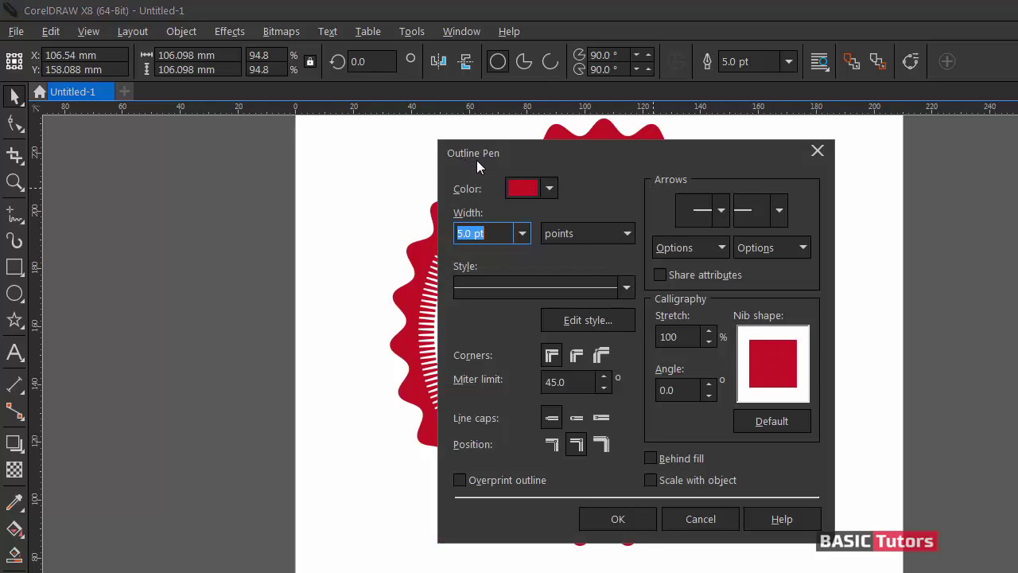
{"action": "left_click", "coordinate": [496, 279]}
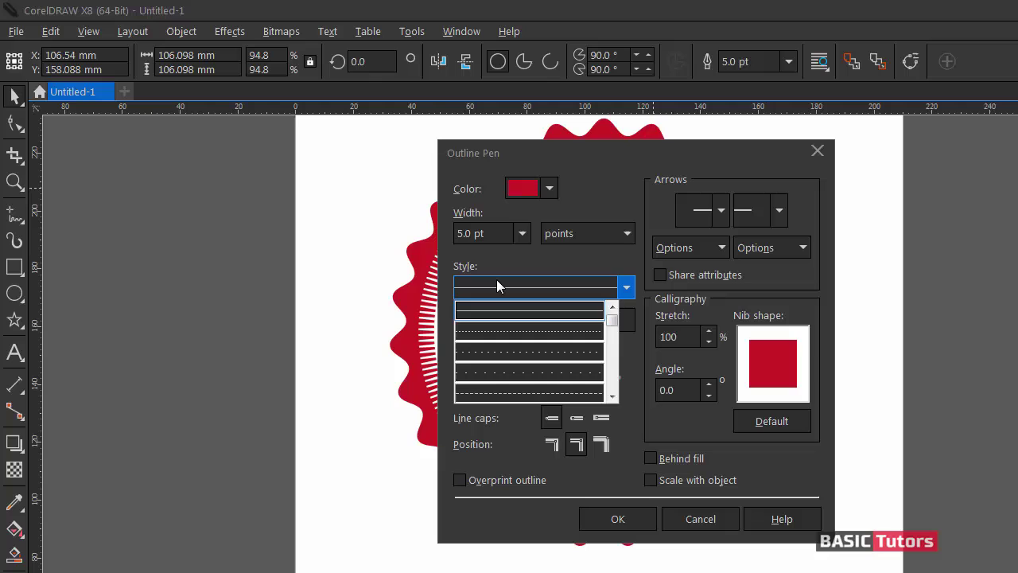
{"action": "left_click", "coordinate": [509, 393]}
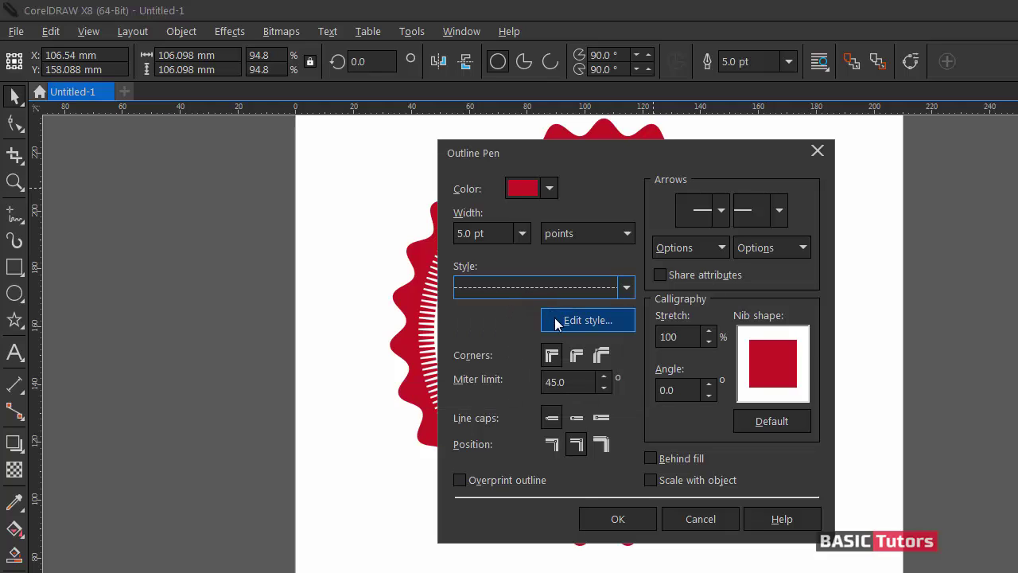
Replace the dash pattern with one of four dots on and one off, and apply it to the innermost circle
{"action": "left_click", "coordinate": [591, 327]}
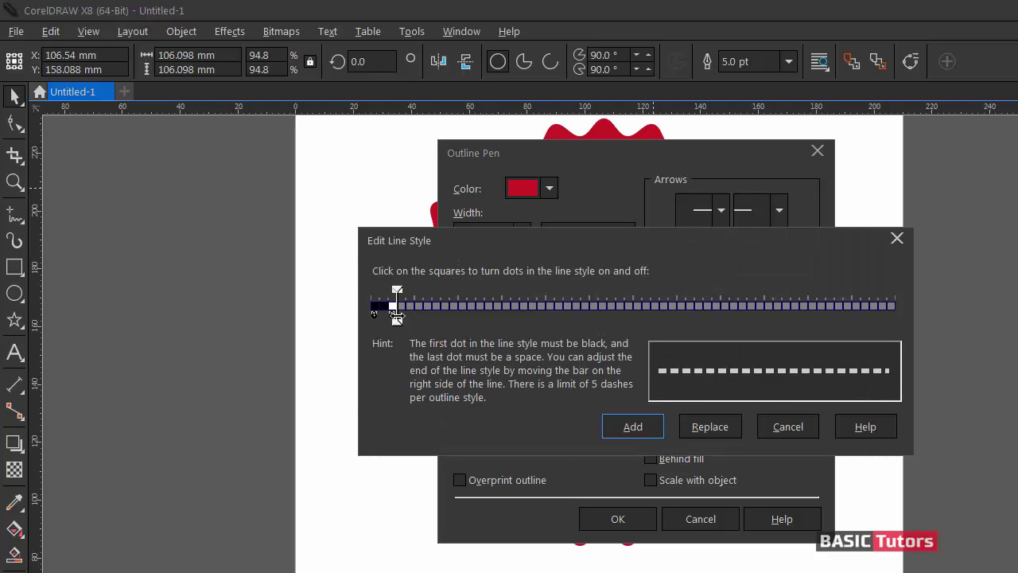
{"action": "left_click_drag", "start_coordinate": [397, 316], "coordinate": [414, 316]}
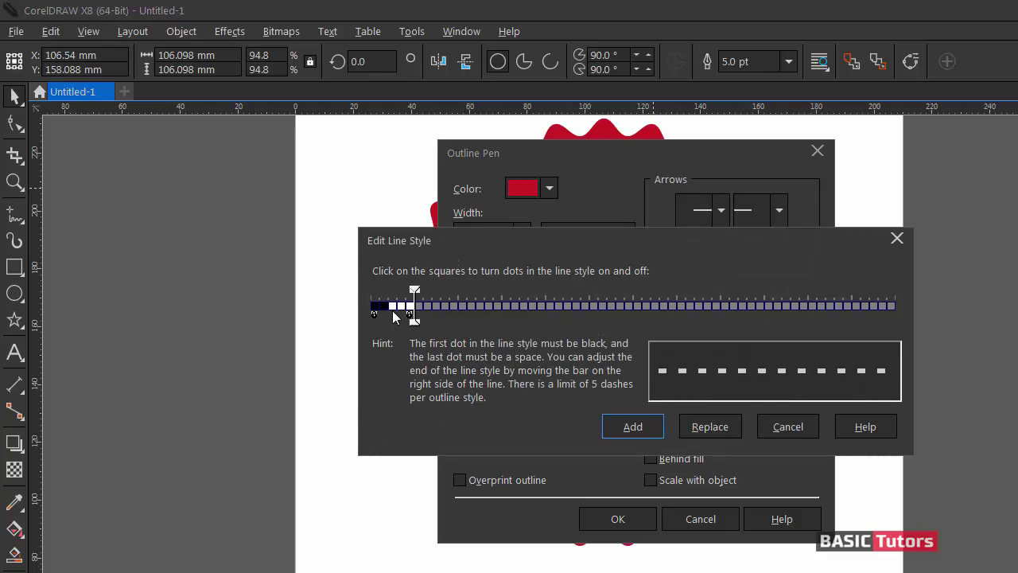
{"action": "left_click_drag", "start_coordinate": [415, 315], "coordinate": [423, 307]}
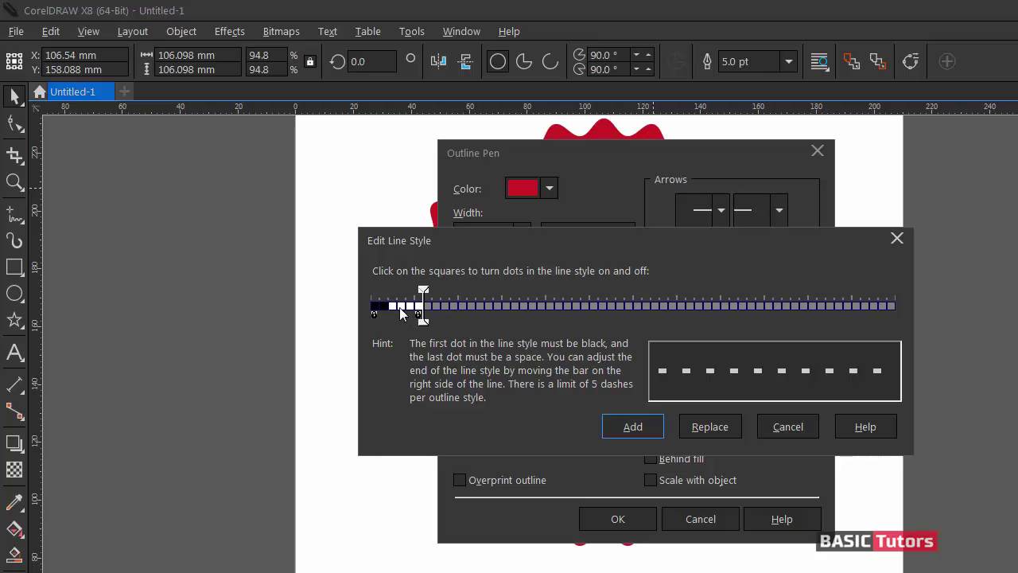
{"action": "left_click", "coordinate": [393, 306]}
{"action": "left_click", "coordinate": [400, 306]}
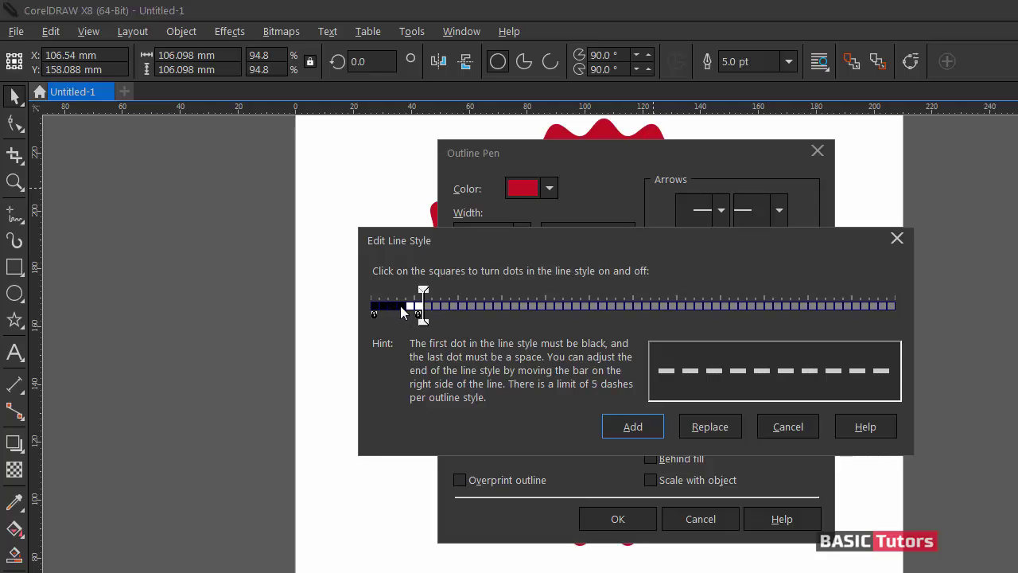
{"action": "left_click_drag", "start_coordinate": [419, 306], "coordinate": [411, 307]}
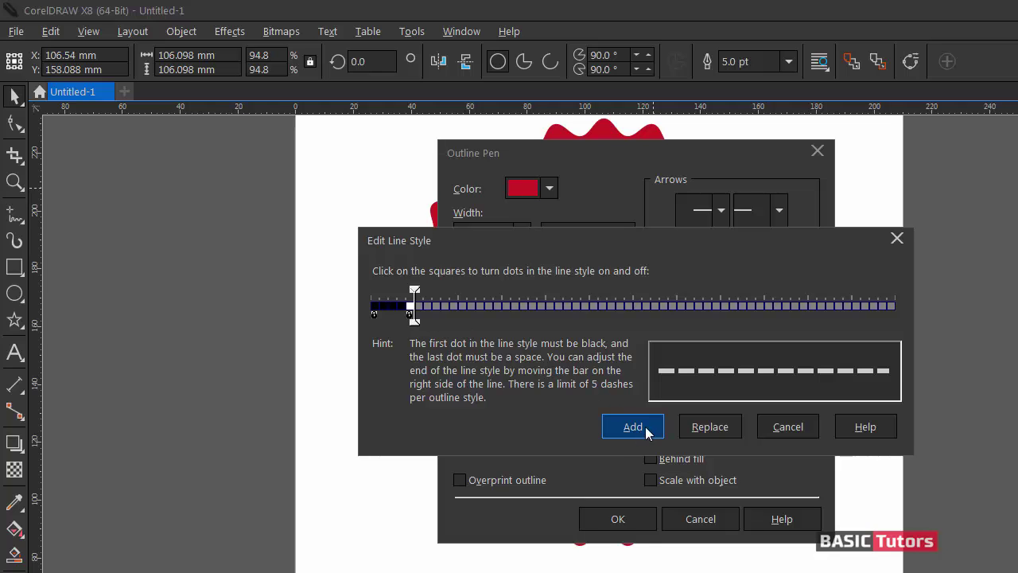
{"action": "left_click", "coordinate": [689, 425]}
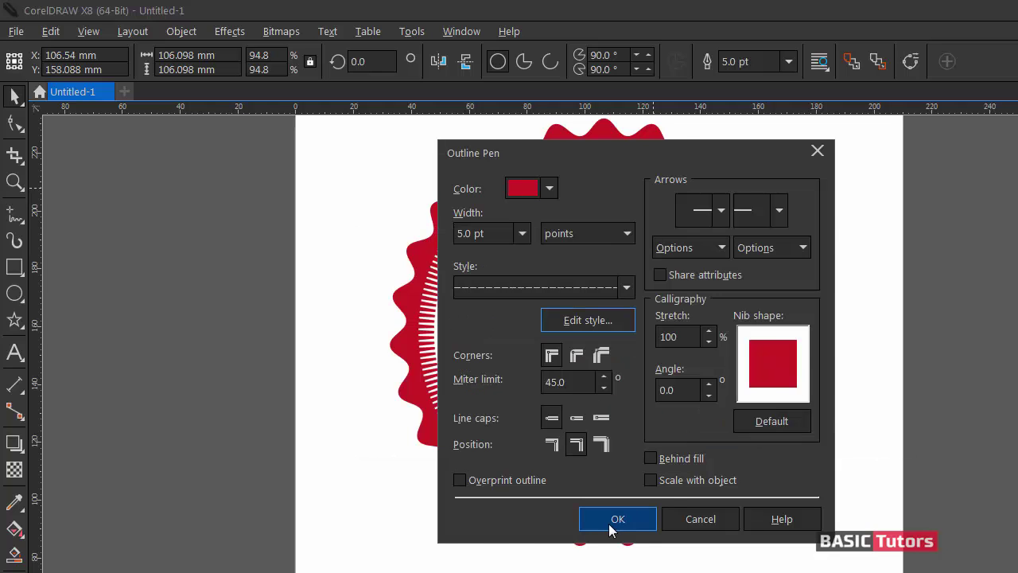
{"action": "left_click", "coordinate": [609, 521]}
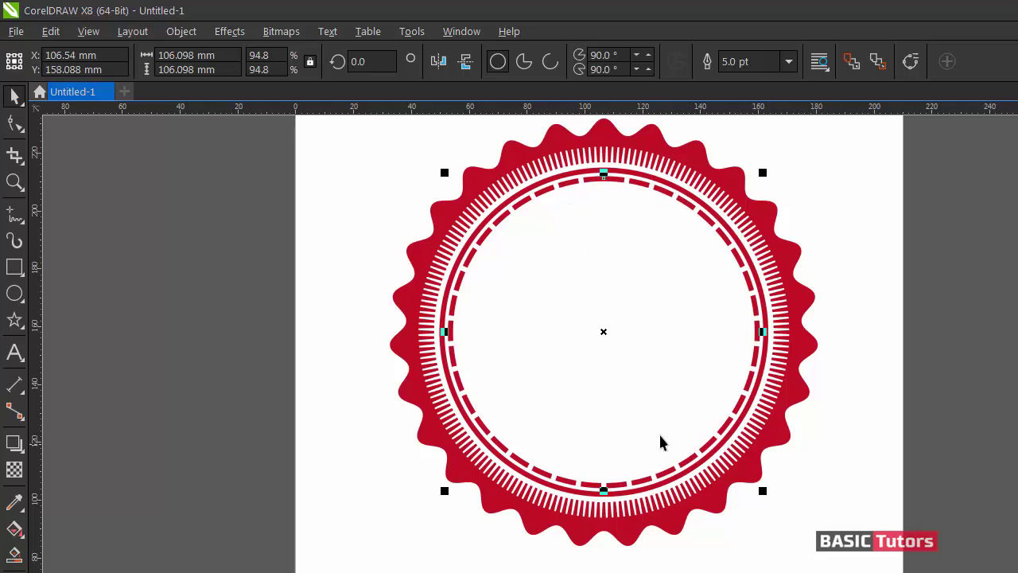
{"action": "left_click", "coordinate": [982, 277]}
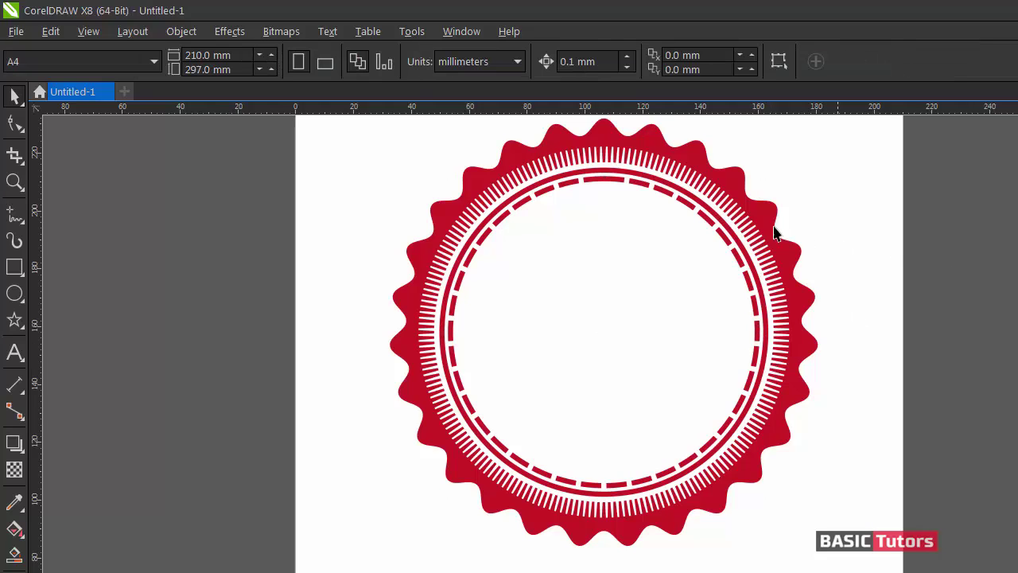
Make a concentric copy of the 112 mm circle scaled down to about 60 mm in diameter
{"action": "left_click", "coordinate": [713, 217]}
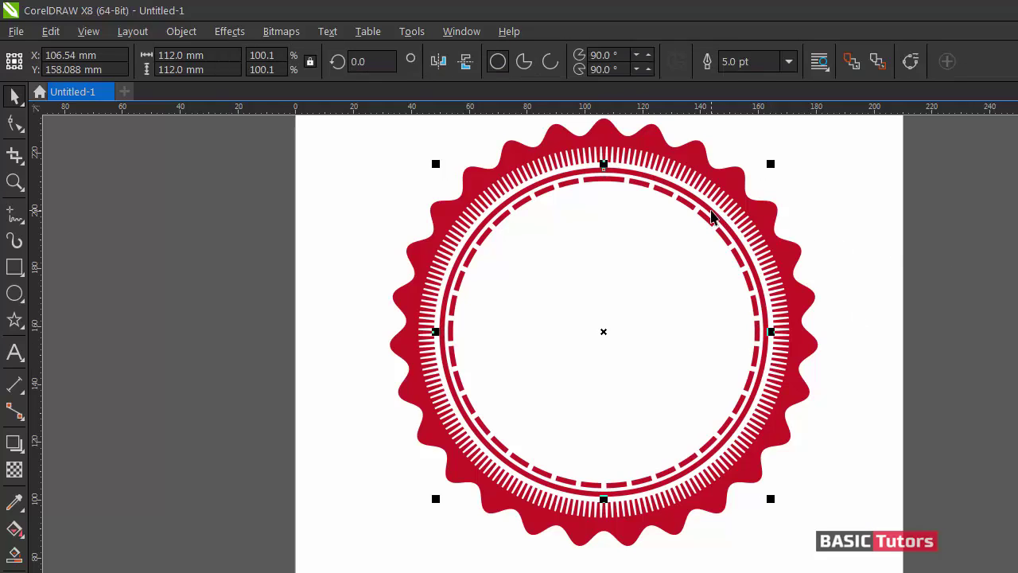
{"action": "left_click_drag", "start_coordinate": [769, 164], "coordinate": [728, 238]}
{"action": "left_click", "coordinate": [693, 266]}
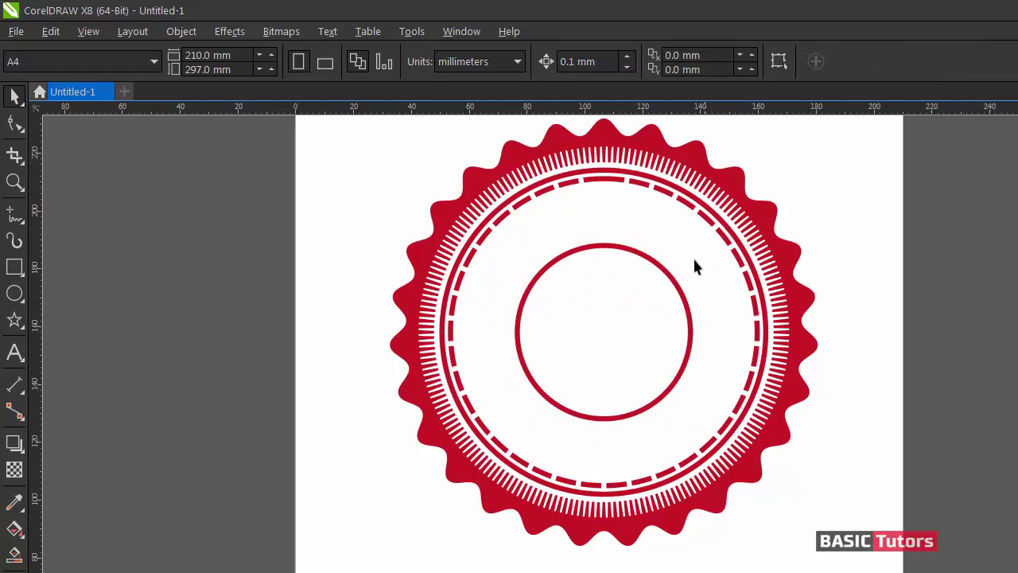
Make a concentric copy of the small central circle about 65 mm in diameter and set its outline width to 3 pt
{"action": "left_click", "coordinate": [660, 274]}
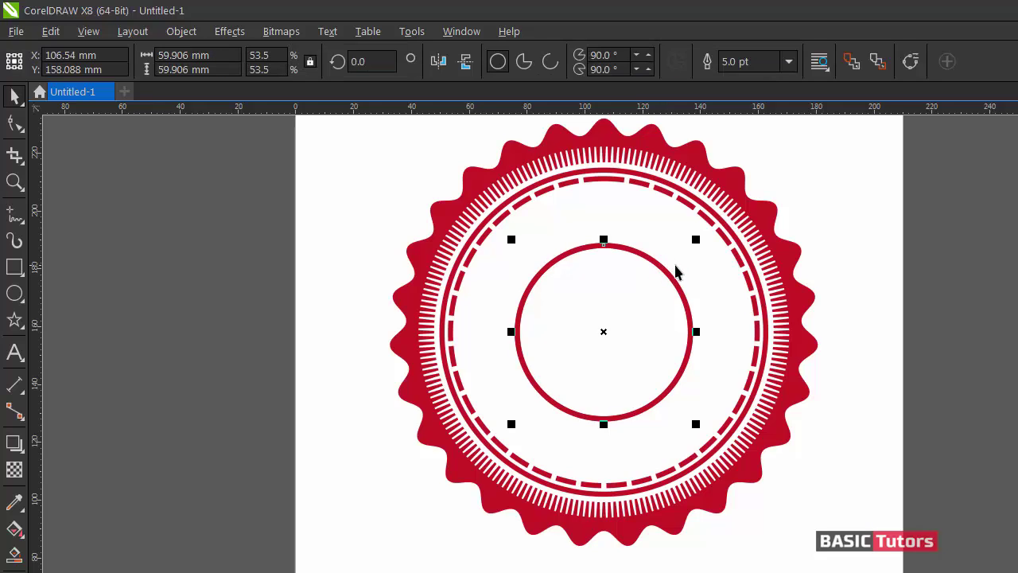
{"action": "left_click_drag", "start_coordinate": [701, 239], "coordinate": [709, 231]}
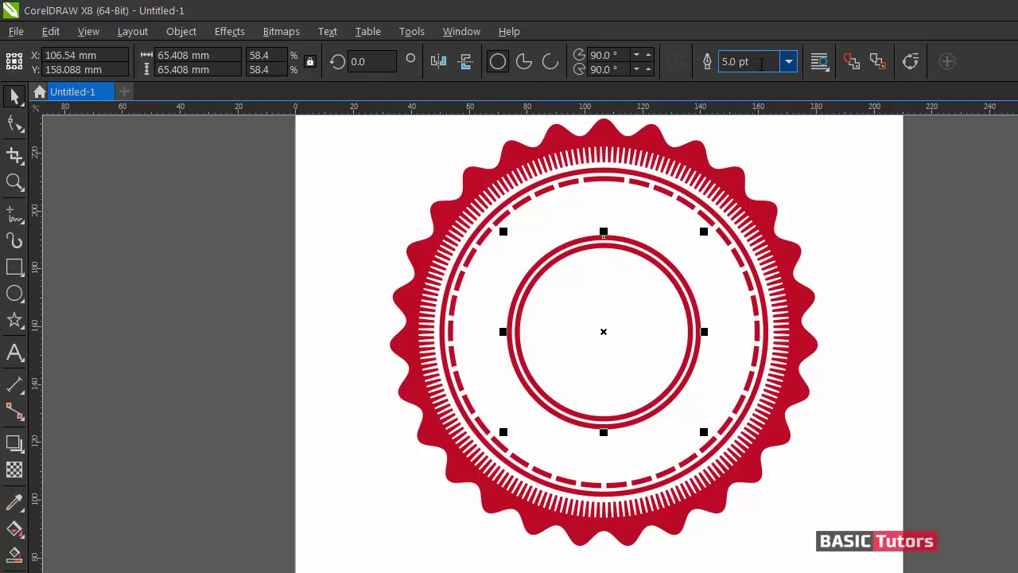
{"action": "left_click", "coordinate": [747, 61]}
{"action": "type", "text": "3"}
{"action": "key", "text": "Return"}
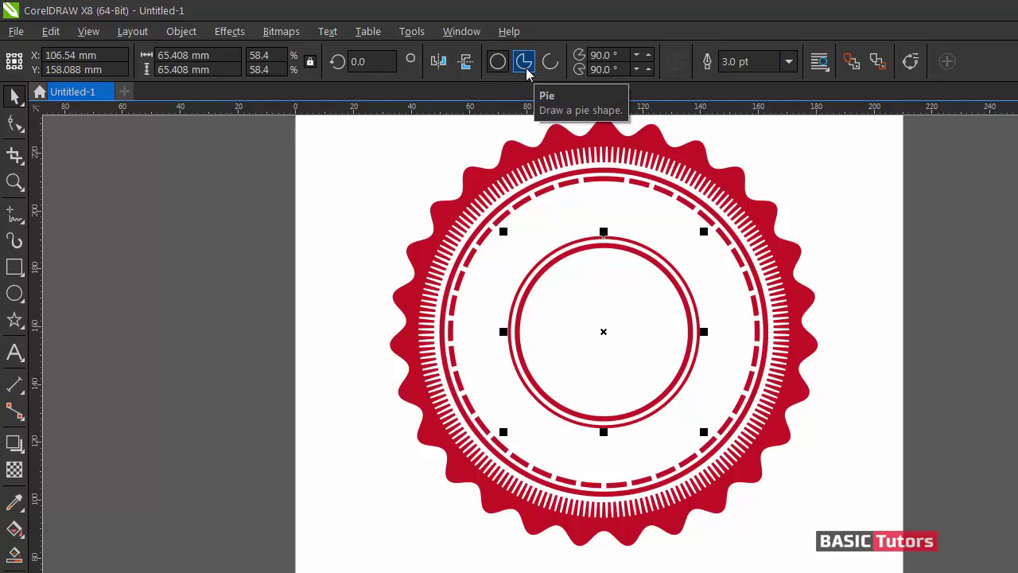
Resize the thick 5 pt inner circle to 64 mm wide and 64 mm high
{"action": "left_click", "coordinate": [840, 249]}
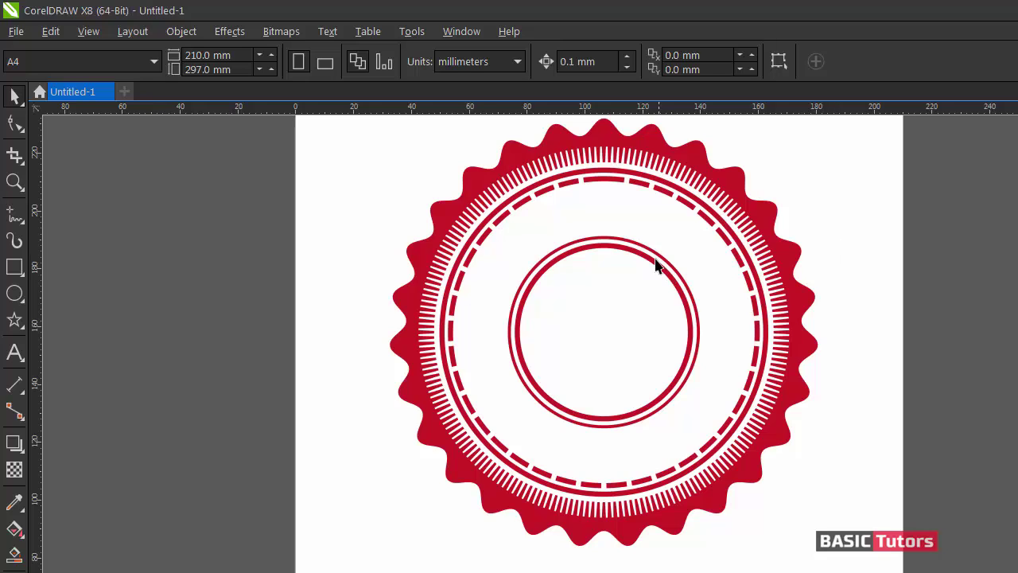
{"action": "left_click", "coordinate": [643, 260]}
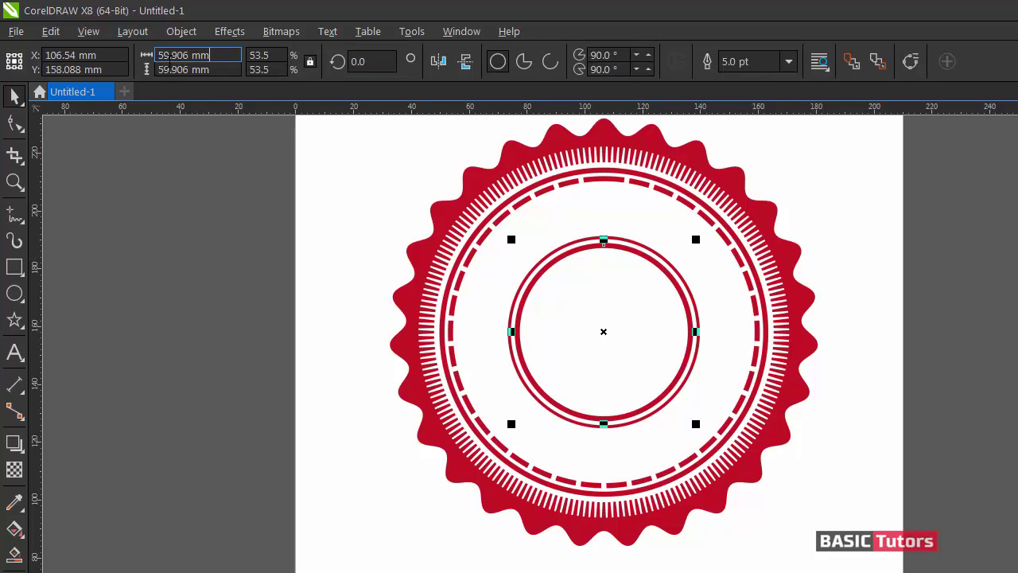
{"action": "left_click_drag", "start_coordinate": [220, 54], "coordinate": [114, 63]}
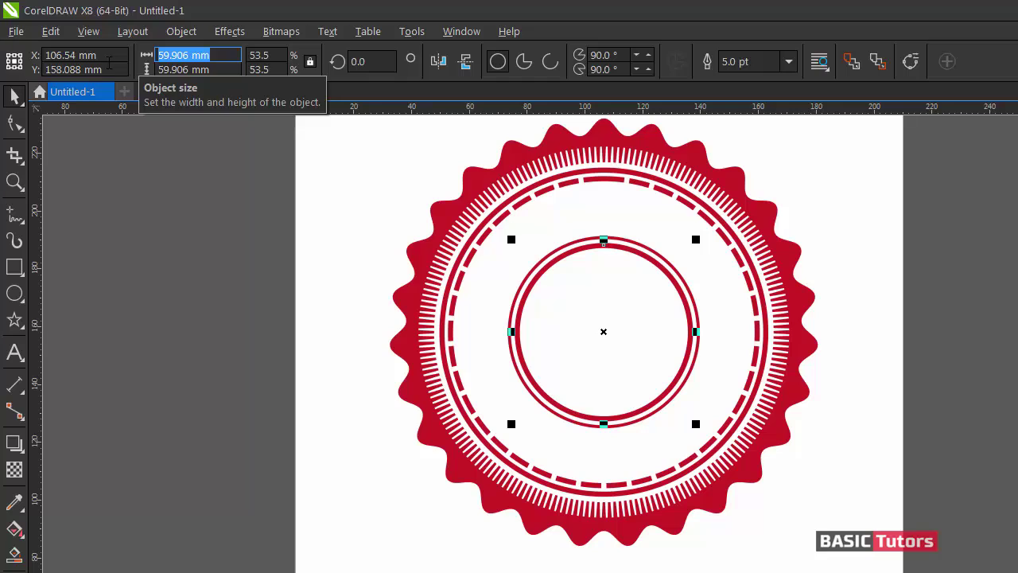
{"action": "type", "text": "64"}
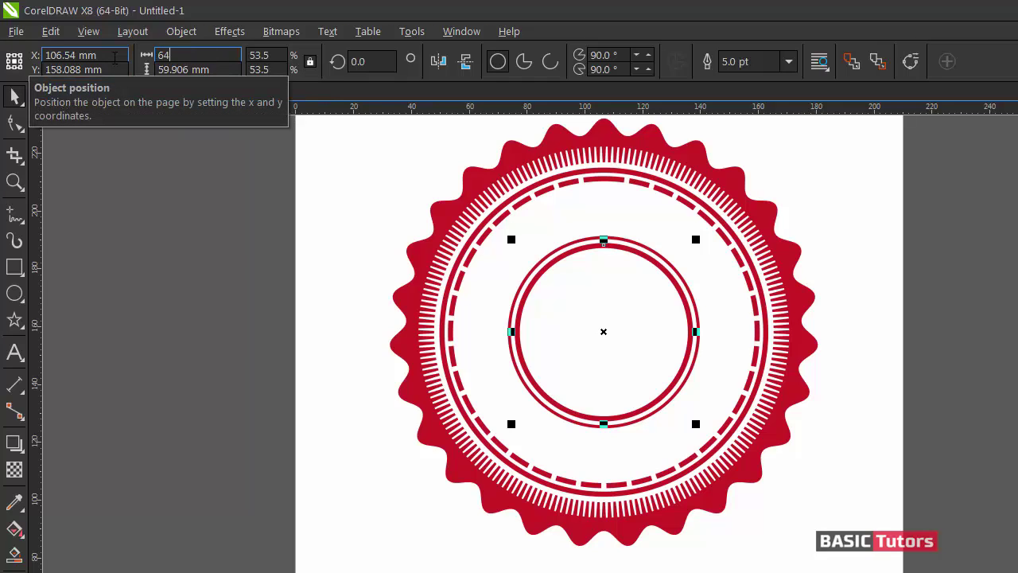
{"action": "key", "text": "Tab"}
{"action": "type", "text": "64"}
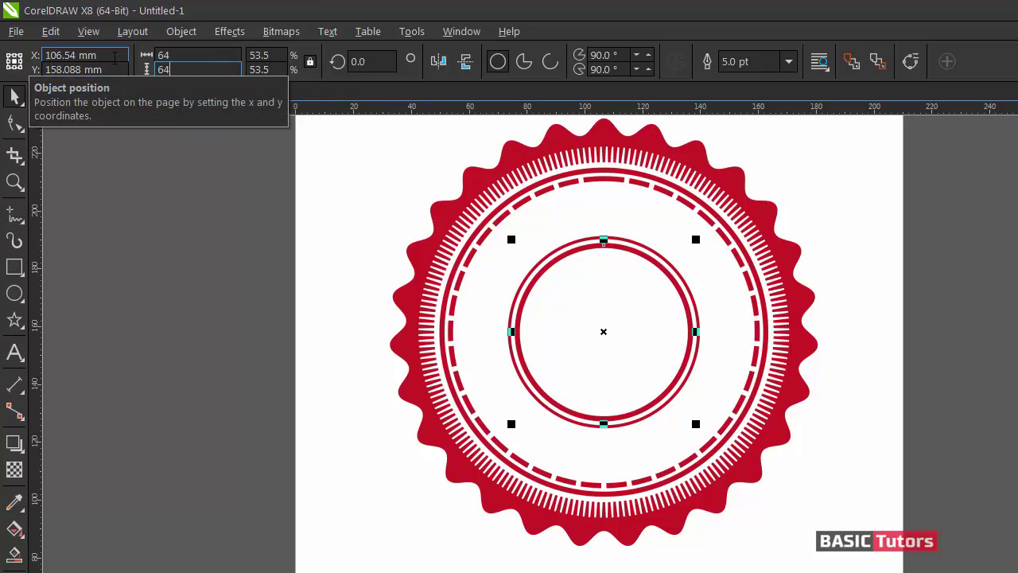
{"action": "key", "text": "Return"}
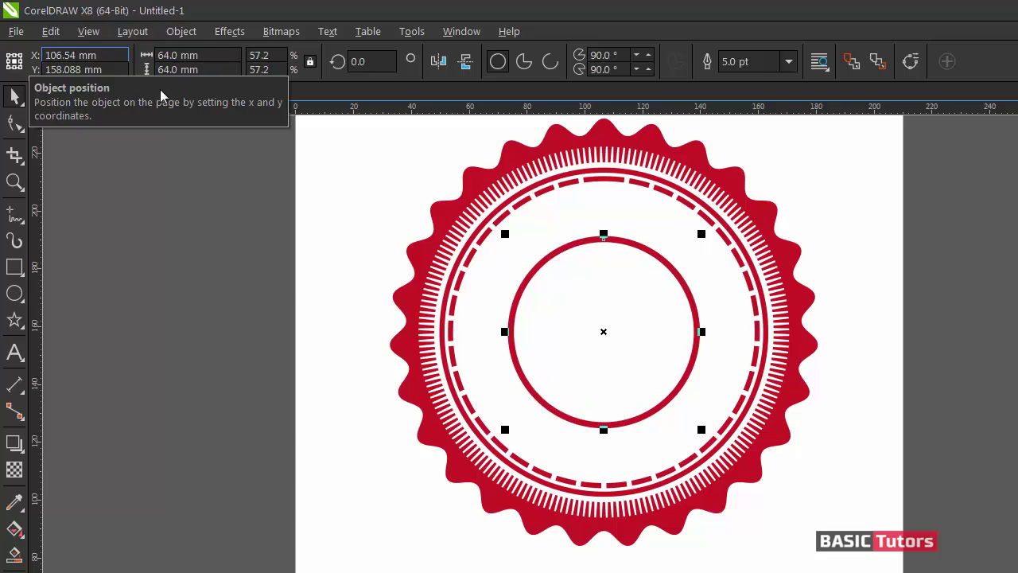
Enlarge the thin 3 pt inner circle concentrically to leave a narrow gap around the 64 mm circle
{"action": "left_click", "coordinate": [590, 240]}
{"action": "left_click", "coordinate": [590, 241]}
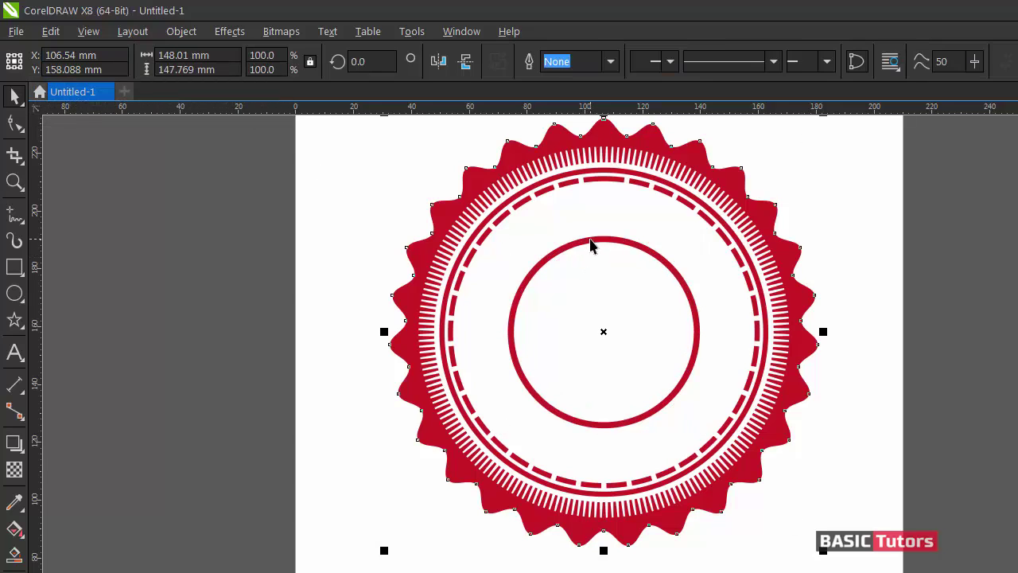
{"action": "left_click", "coordinate": [590, 240]}
{"action": "left_click_drag", "start_coordinate": [703, 233], "coordinate": [711, 221]}
{"action": "left_click", "coordinate": [837, 233]}
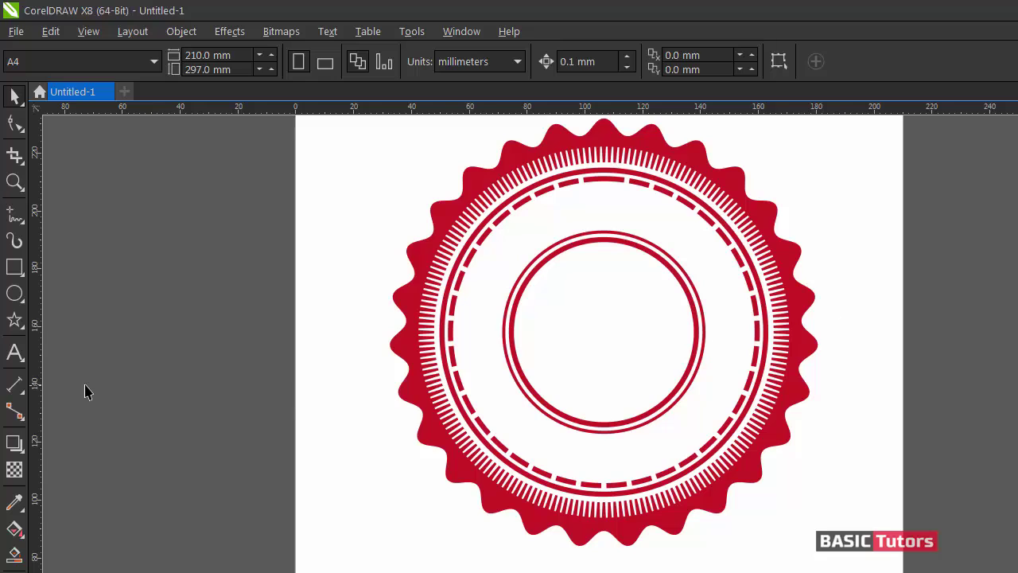
Add the artistic text HIGH in the blank area beside the badge
{"action": "left_click", "coordinate": [15, 352]}
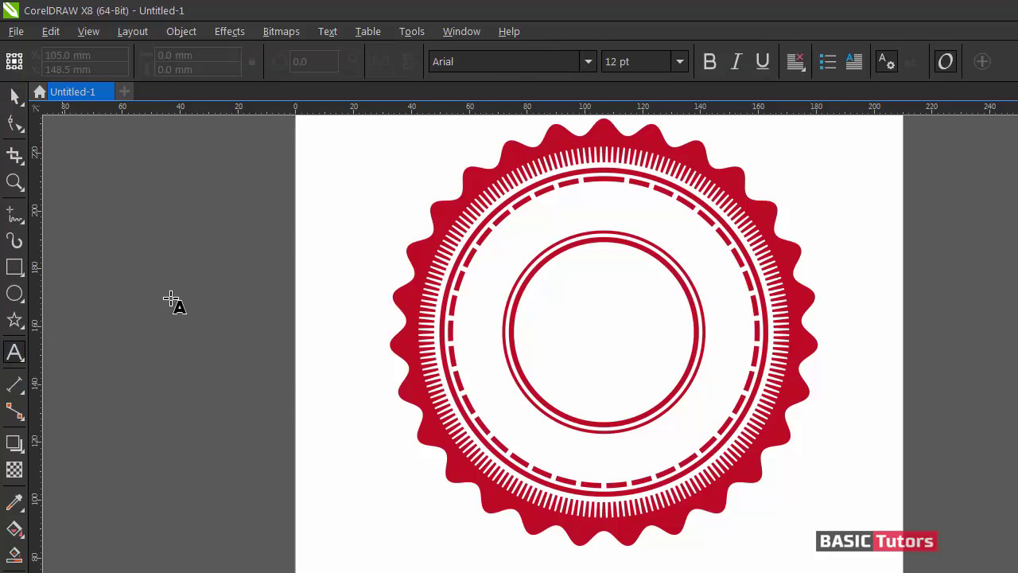
{"action": "left_click", "coordinate": [322, 225]}
{"action": "type", "text": "HIGH"}
{"action": "key", "text": "ctrl+space"}
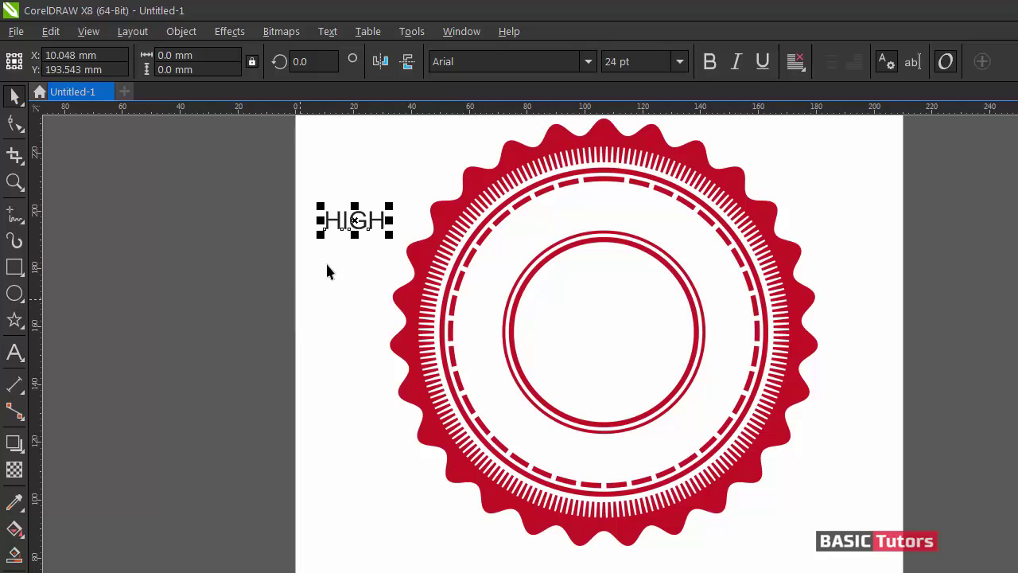
Format the HIGH text in Bebas at 57 pt and move it into the upper half of the inner circle
{"action": "left_click", "coordinate": [464, 64]}
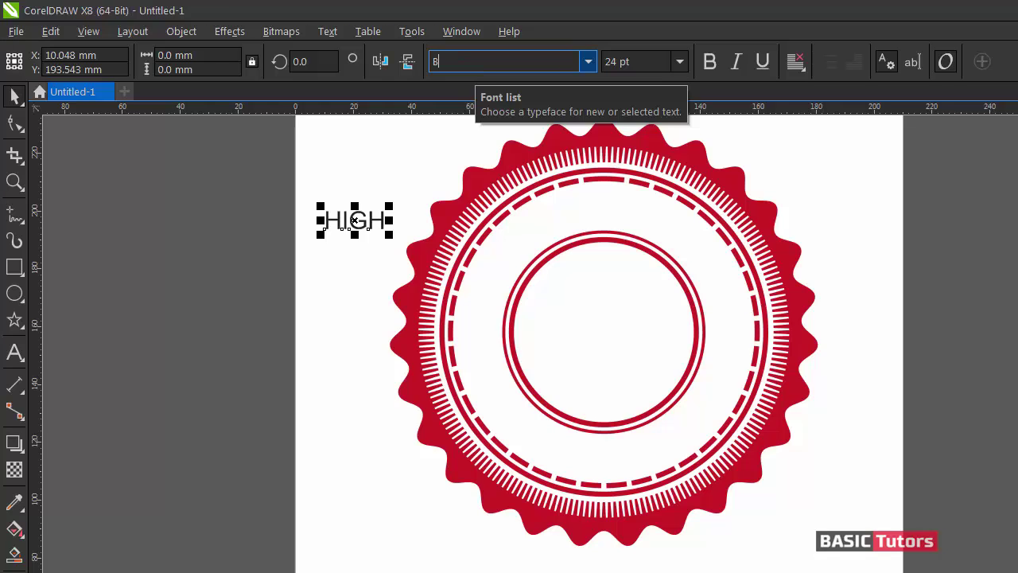
{"action": "type", "text": "Bebas"}
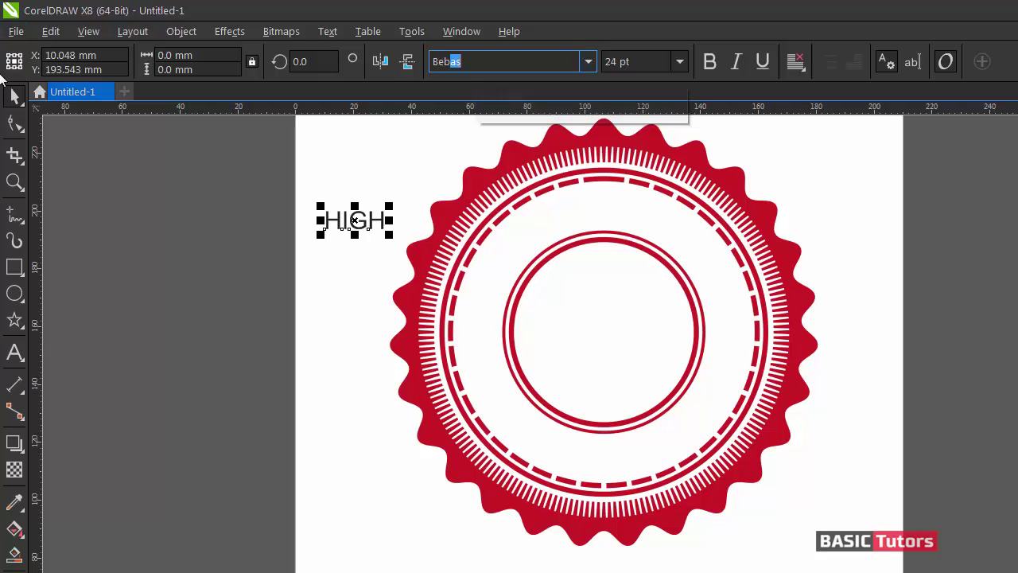
{"action": "key", "text": "Return"}
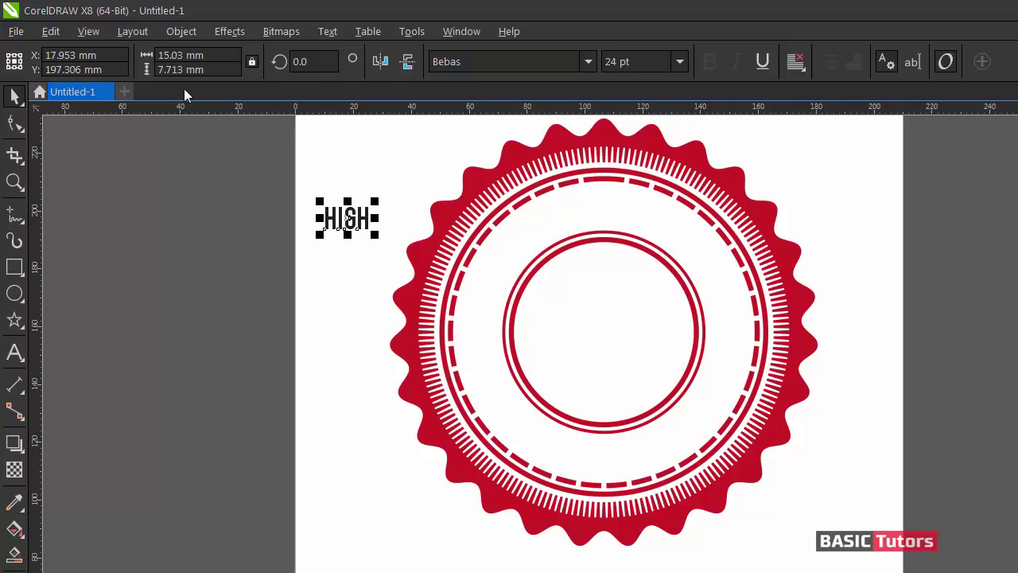
{"action": "left_click", "coordinate": [629, 62]}
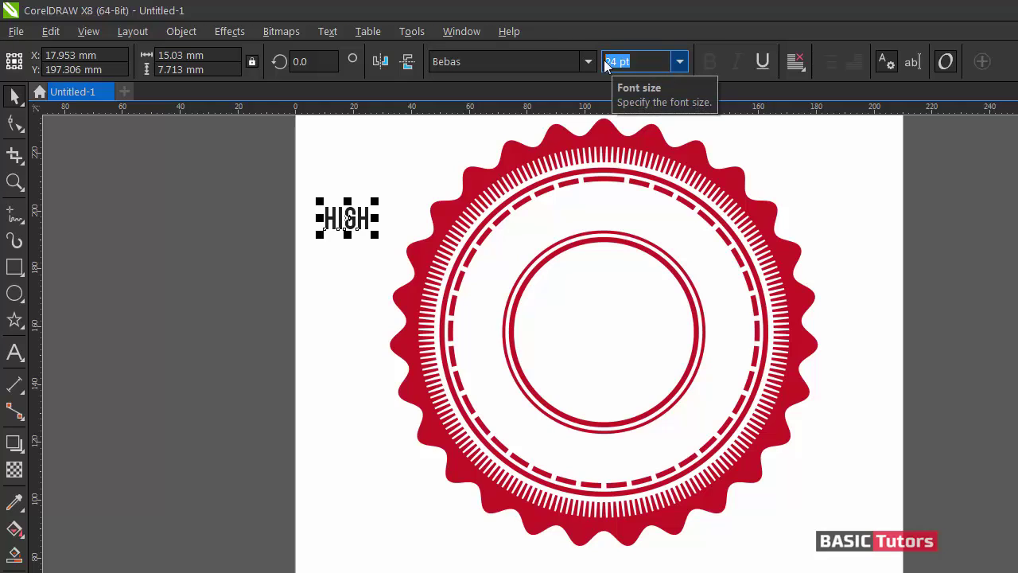
{"action": "key", "text": "Return"}
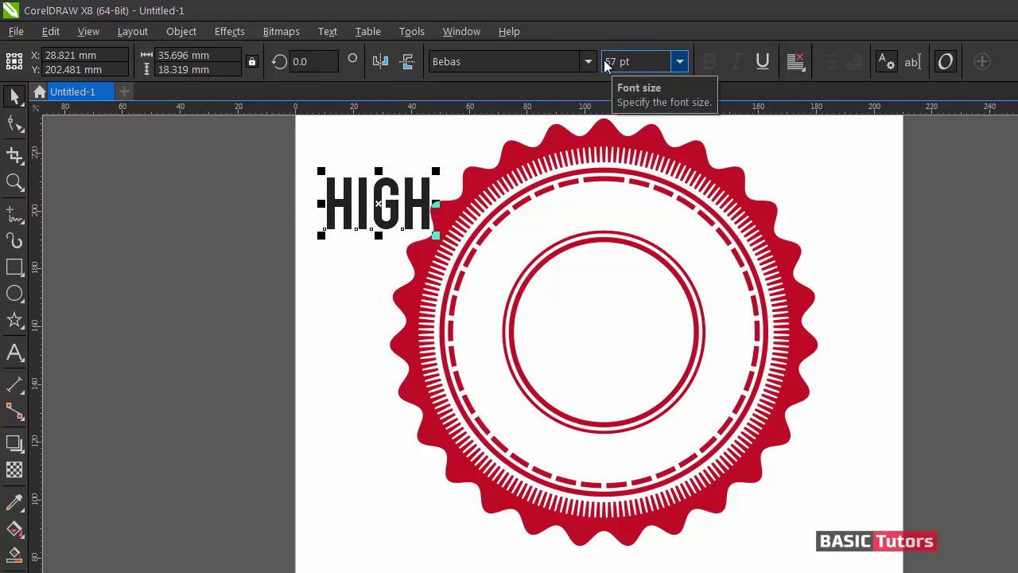
{"action": "left_click_drag", "start_coordinate": [380, 199], "coordinate": [606, 303]}
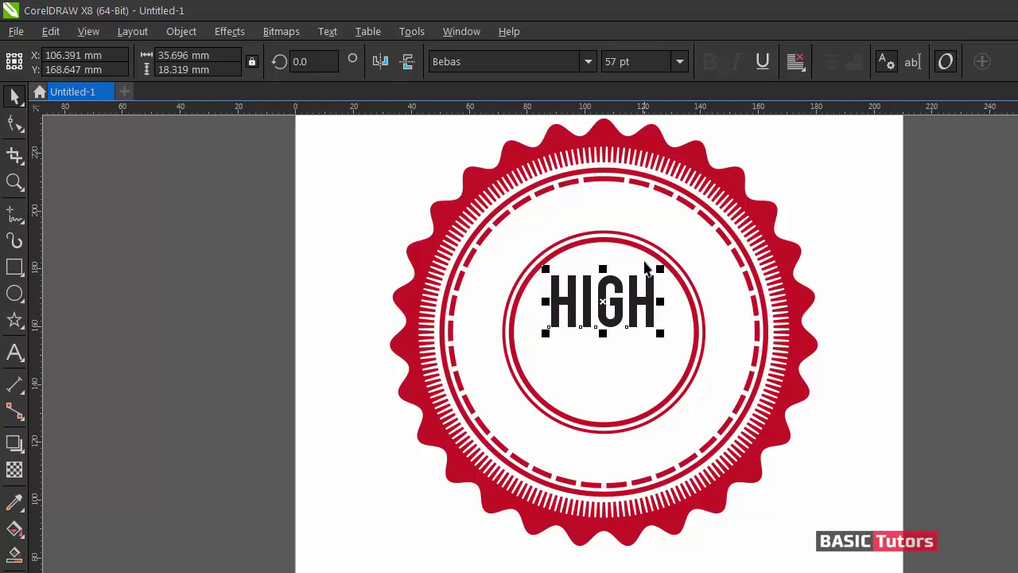
Change the outline colour of both inner circles to black
{"action": "left_click", "coordinate": [652, 259]}
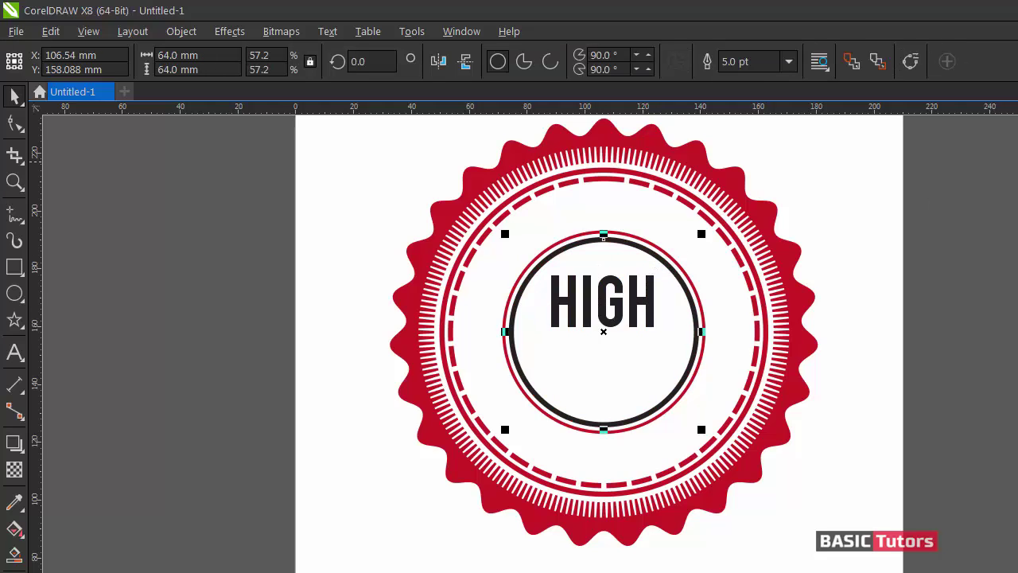
{"action": "left_click", "coordinate": [667, 255]}
{"action": "right_click", "coordinate": [1017, 163]}
{"action": "left_click", "coordinate": [1017, 194]}
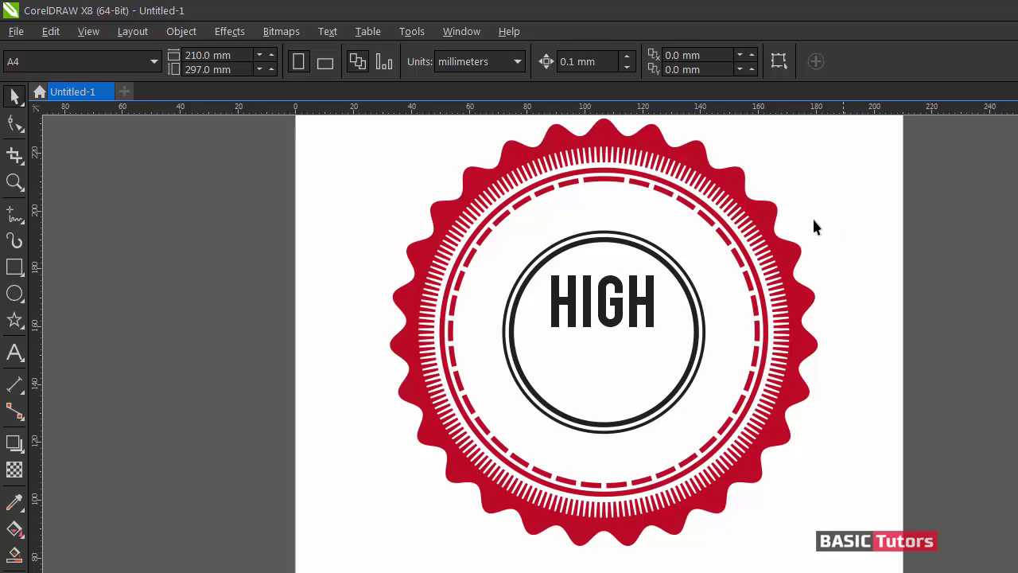
Duplicate the HIGH text just below the original and change the copy's wording to QUALITY
{"action": "left_click", "coordinate": [650, 308]}
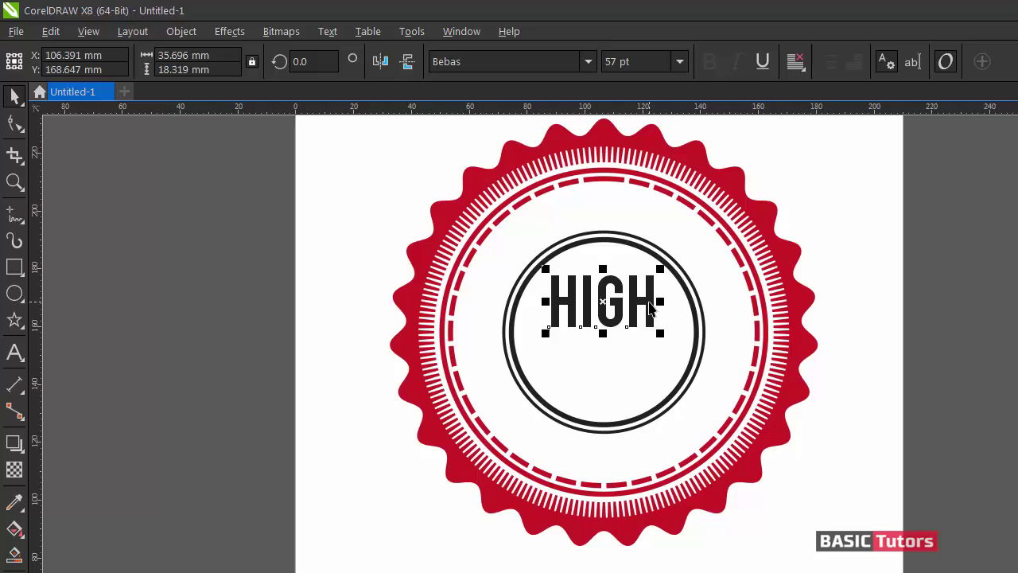
{"action": "left_click_drag", "start_coordinate": [601, 318], "coordinate": [581, 361]}
{"action": "double_click", "coordinate": [566, 352]}
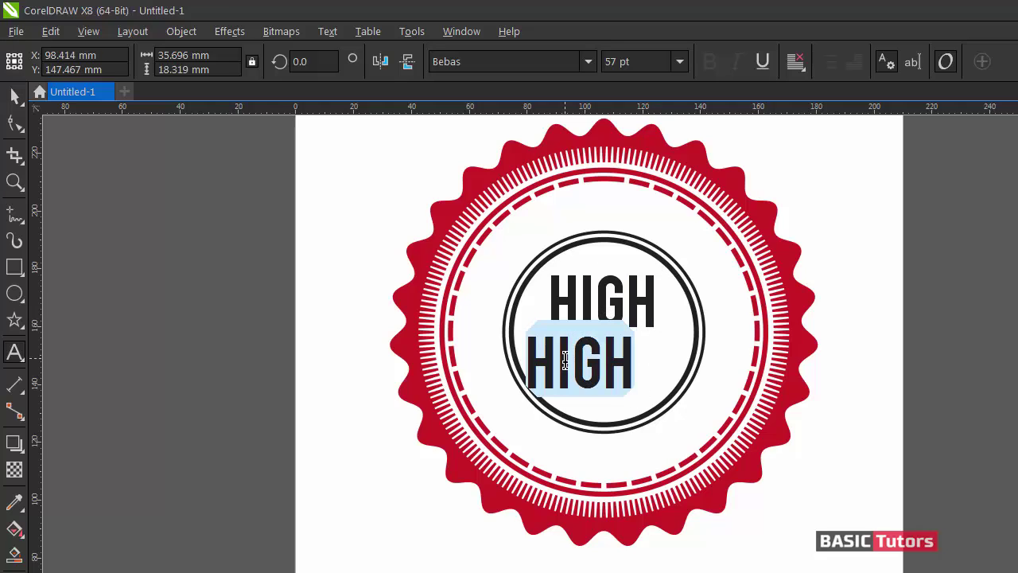
{"action": "type", "text": "QUA"}
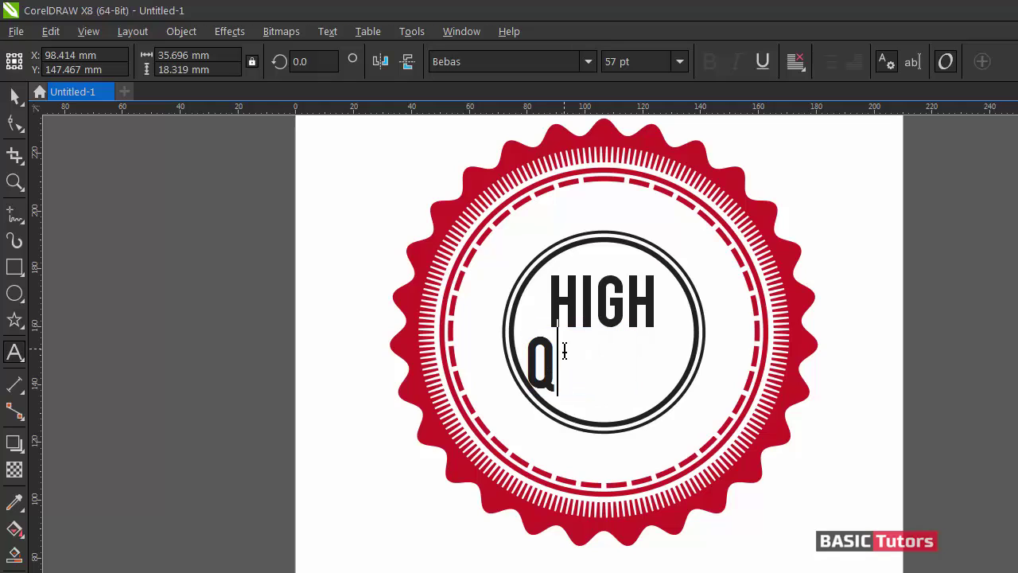
{"action": "key", "text": "BackSpace"}
{"action": "key", "text": "BackSpace"}
{"action": "type", "text": "UALI"}
{"action": "type", "text": "TY"}
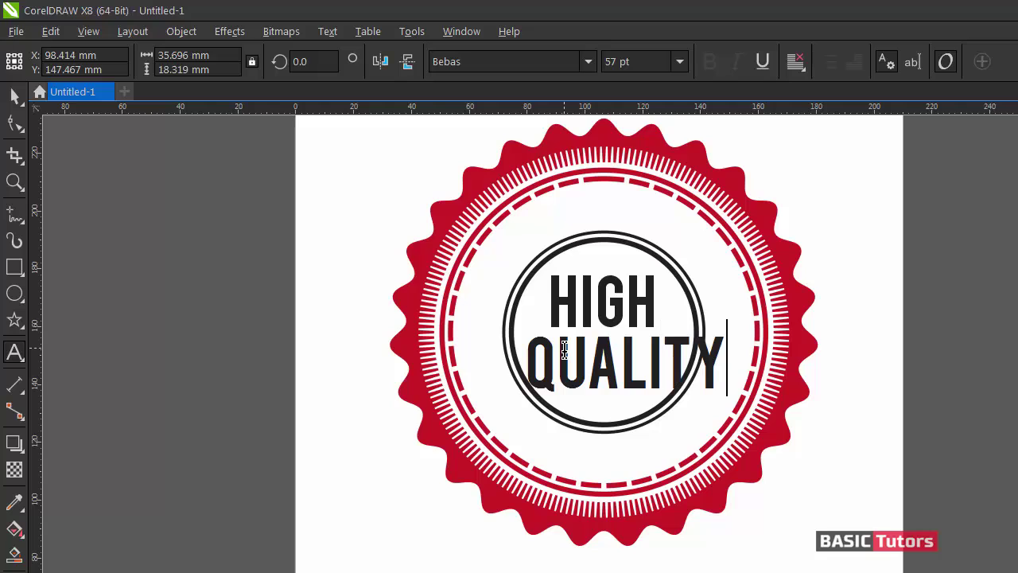
{"action": "key", "text": "ctrl+space"}
Set the QUALITY text's font to Creampuff and replace its first letter with a capital Q
{"action": "left_click", "coordinate": [494, 62]}
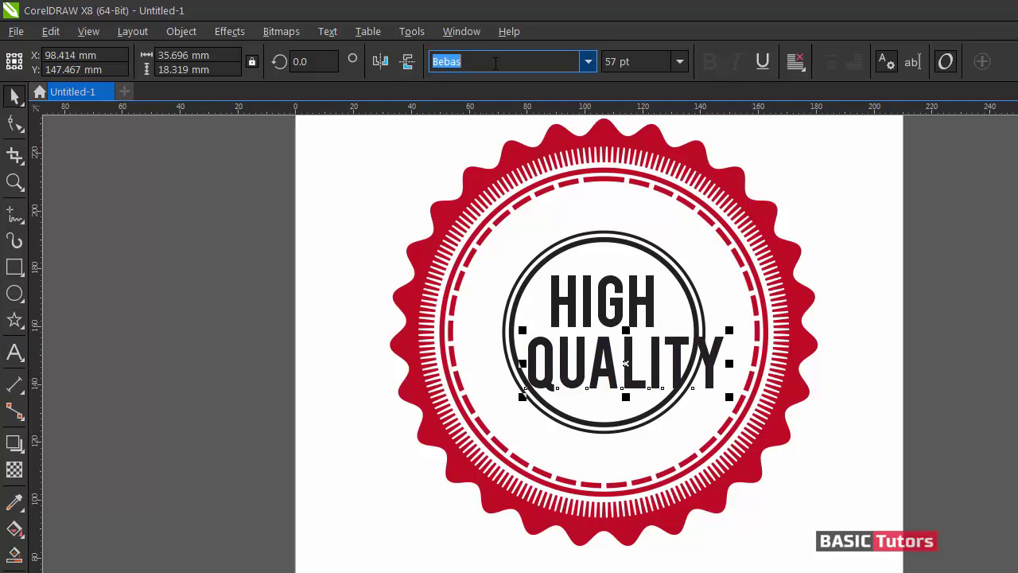
{"action": "type", "text": "Creampuff"}
{"action": "key", "text": "Return"}
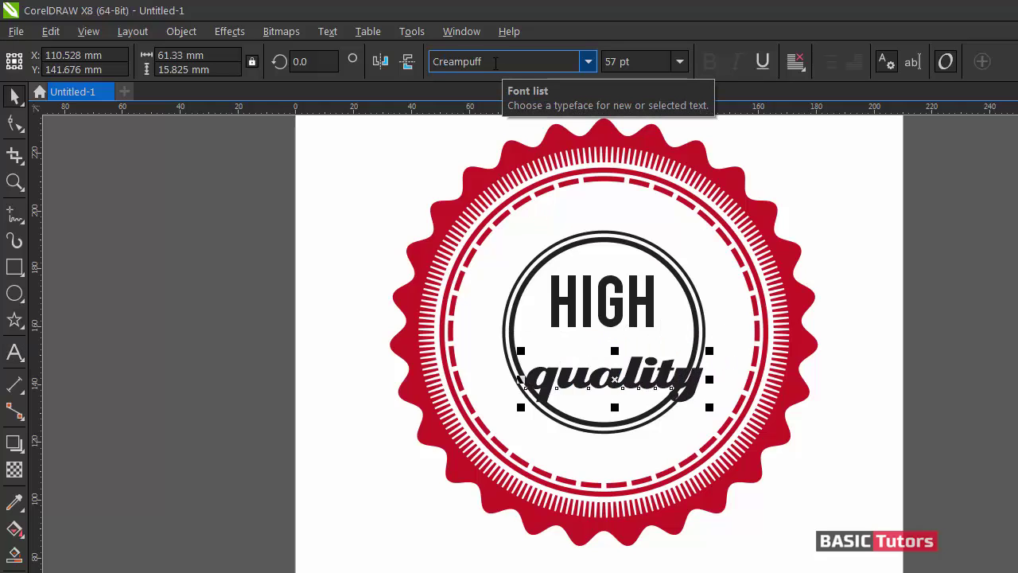
{"action": "double_click", "coordinate": [559, 386]}
{"action": "left_click_drag", "start_coordinate": [556, 381], "coordinate": [507, 374]}
{"action": "type", "text": "Q"}
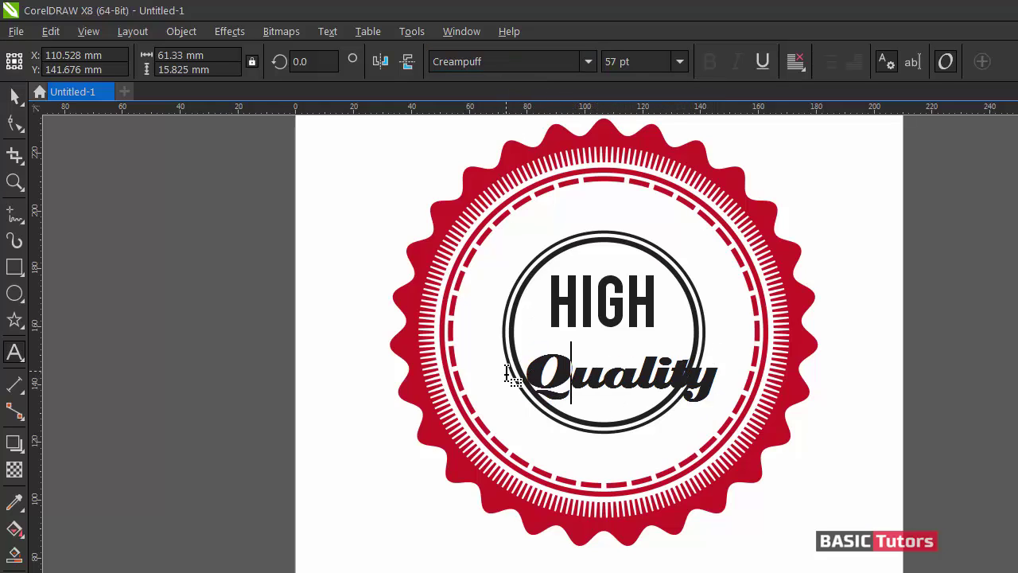
{"action": "key", "text": "ctrl+space"}
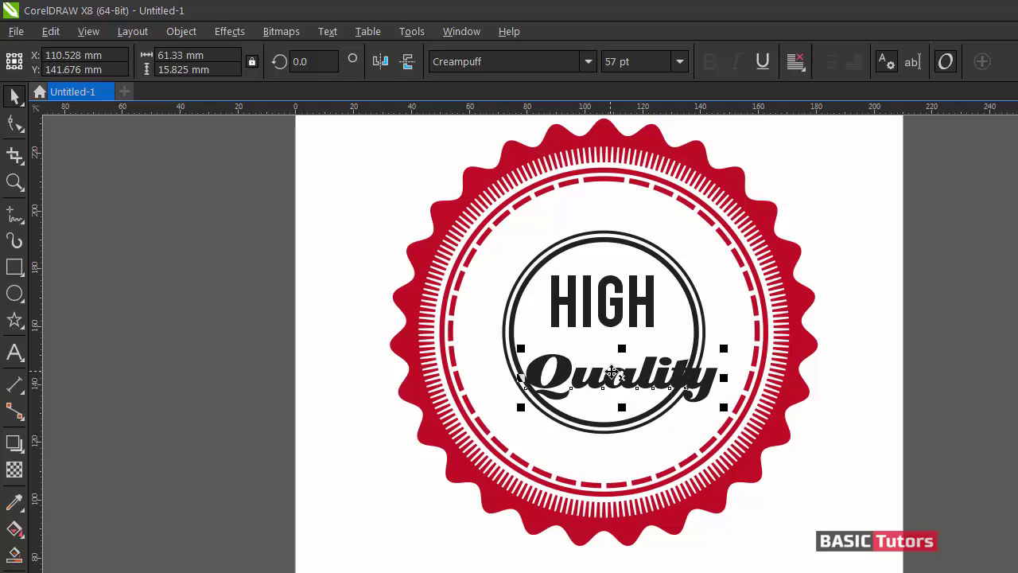
Set the Quality text to 70 pt and move it across the inner circle, directly under HIGH
{"action": "left_click_drag", "start_coordinate": [637, 61], "coordinate": [597, 66]}
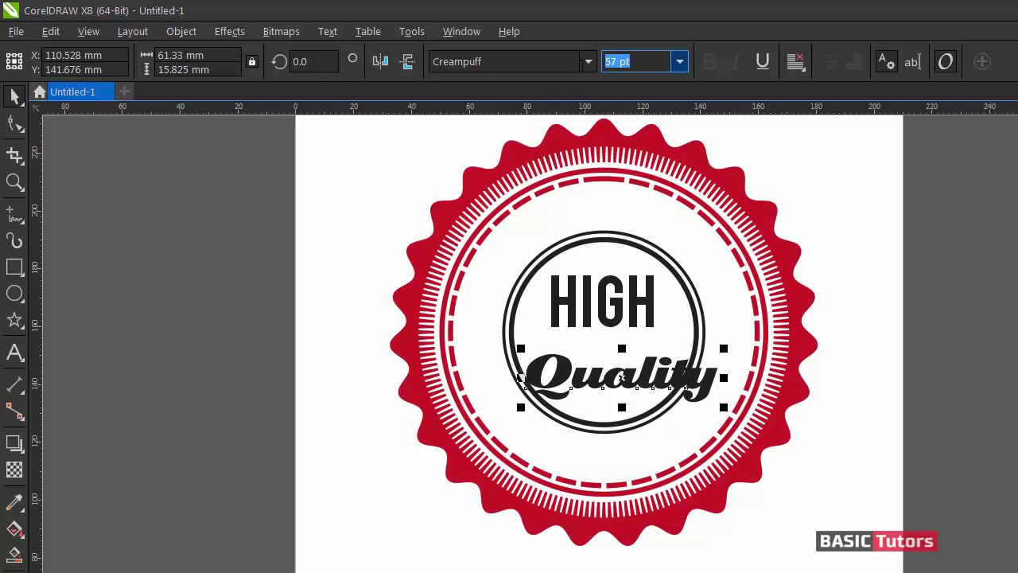
{"action": "type", "text": "70"}
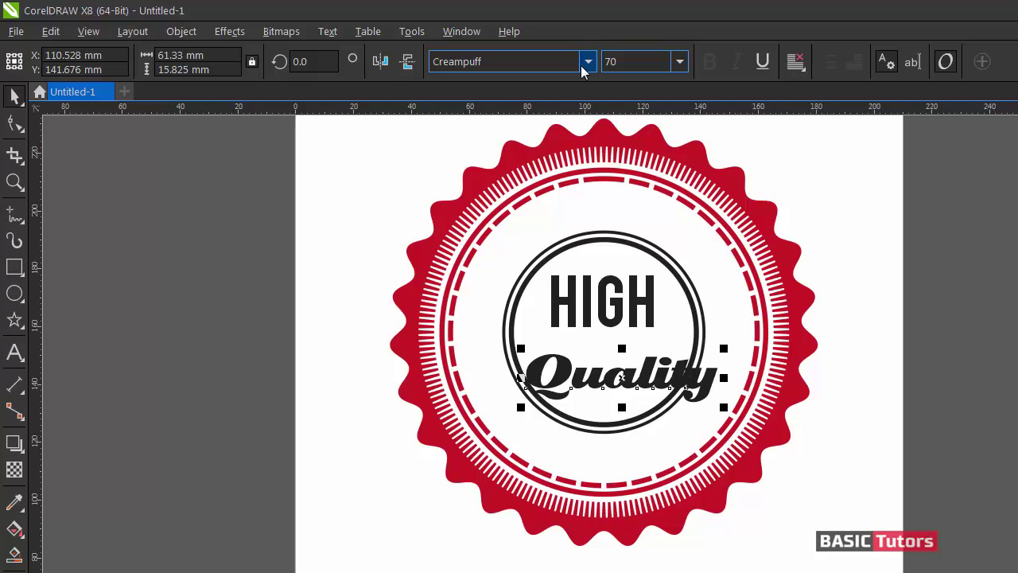
{"action": "key", "text": "Return"}
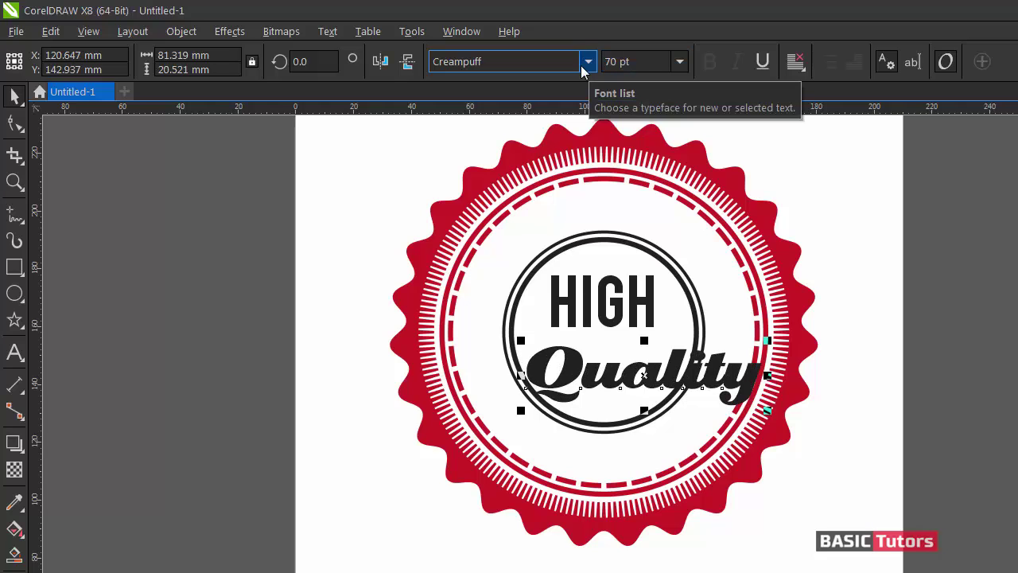
{"action": "left_click_drag", "start_coordinate": [642, 377], "coordinate": [613, 370]}
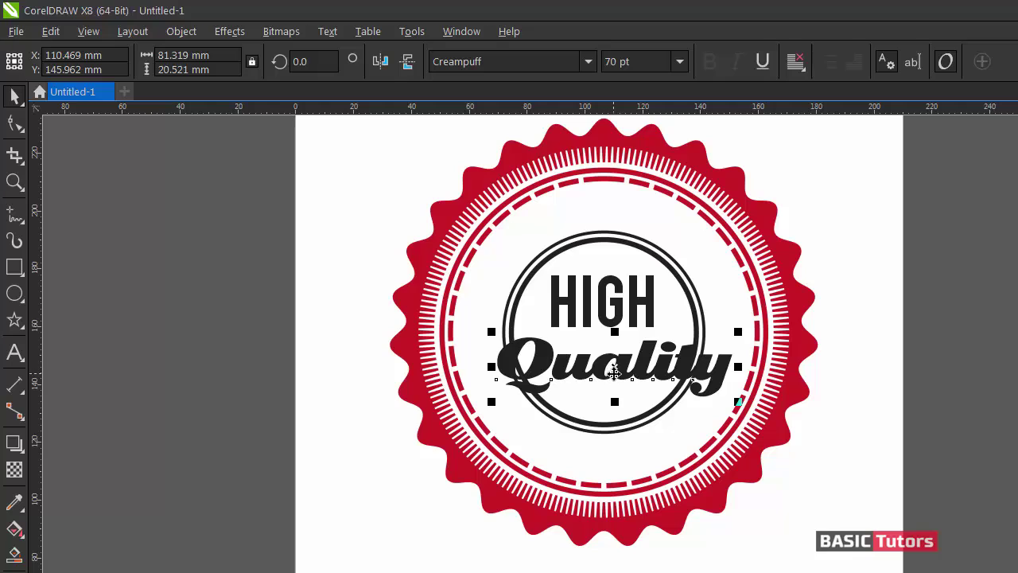
Rotate the Quality text 15 degrees counterclockwise so that it slants upward
{"action": "left_click", "coordinate": [614, 368]}
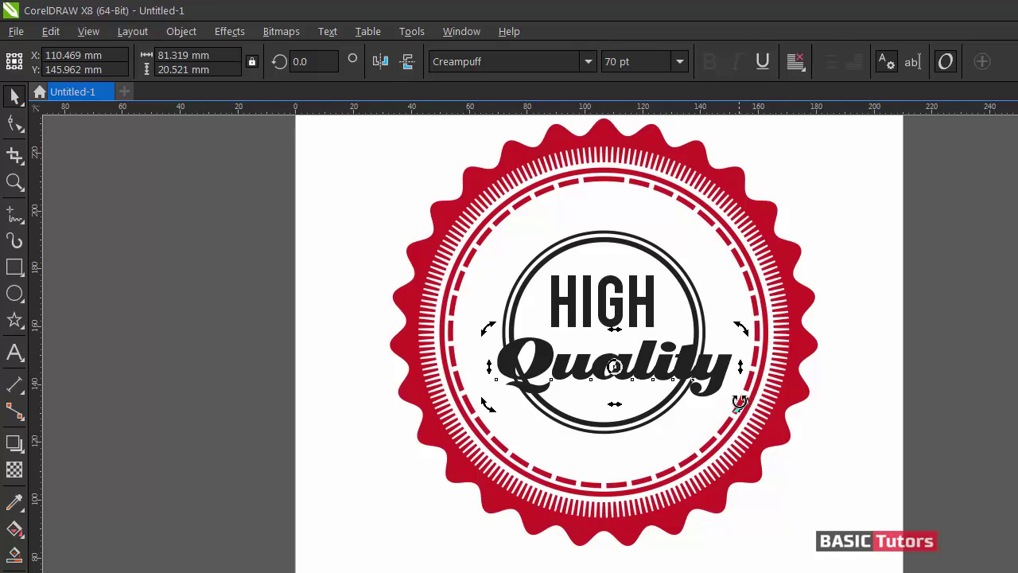
{"action": "left_click", "coordinate": [742, 412]}
{"action": "left_click", "coordinate": [714, 379]}
{"action": "left_click", "coordinate": [618, 368]}
{"action": "left_click_drag", "start_coordinate": [738, 408], "coordinate": [748, 373]}
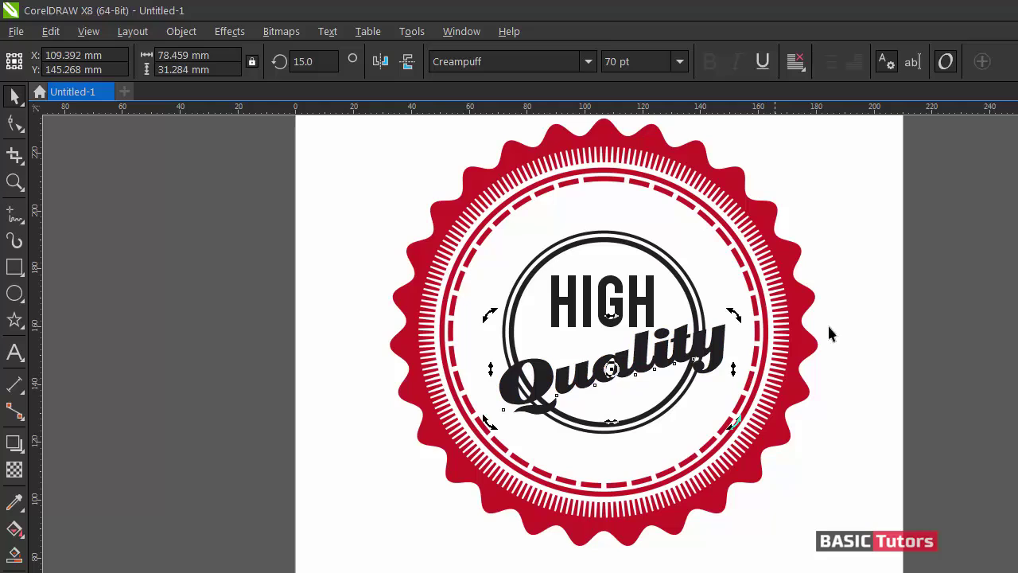
{"action": "left_click", "coordinate": [861, 298]}
Fill the Quality text with the badge's red using the Color Eyedropper
{"action": "left_click", "coordinate": [722, 347]}
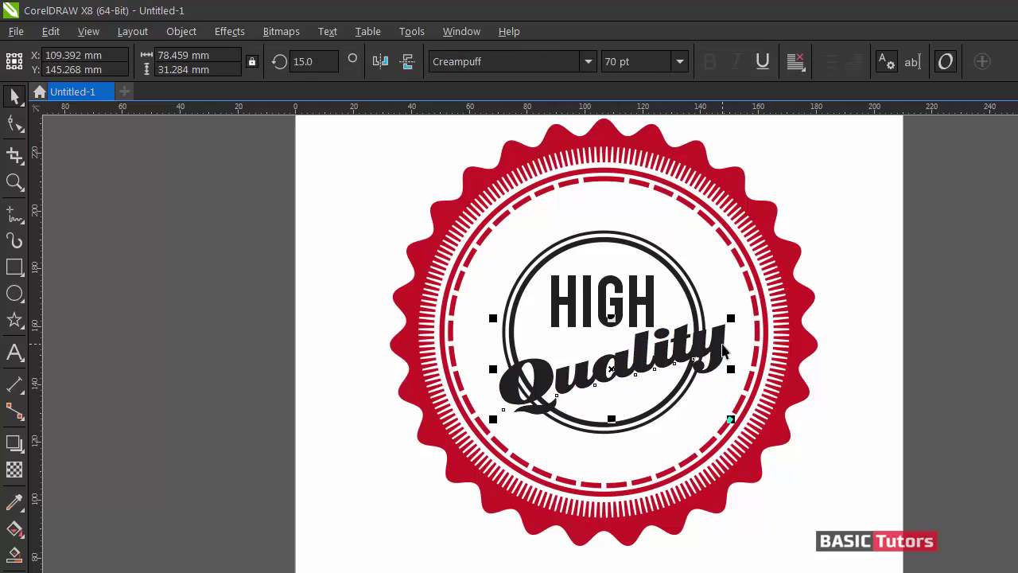
{"action": "left_click", "coordinate": [7, 504]}
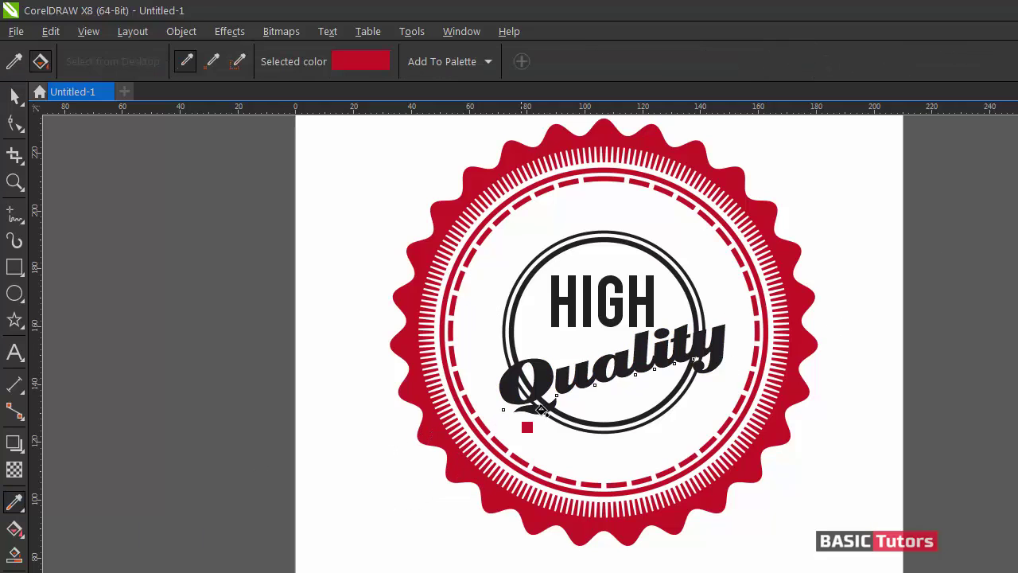
{"action": "left_click", "coordinate": [547, 379]}
{"action": "key", "text": "space"}
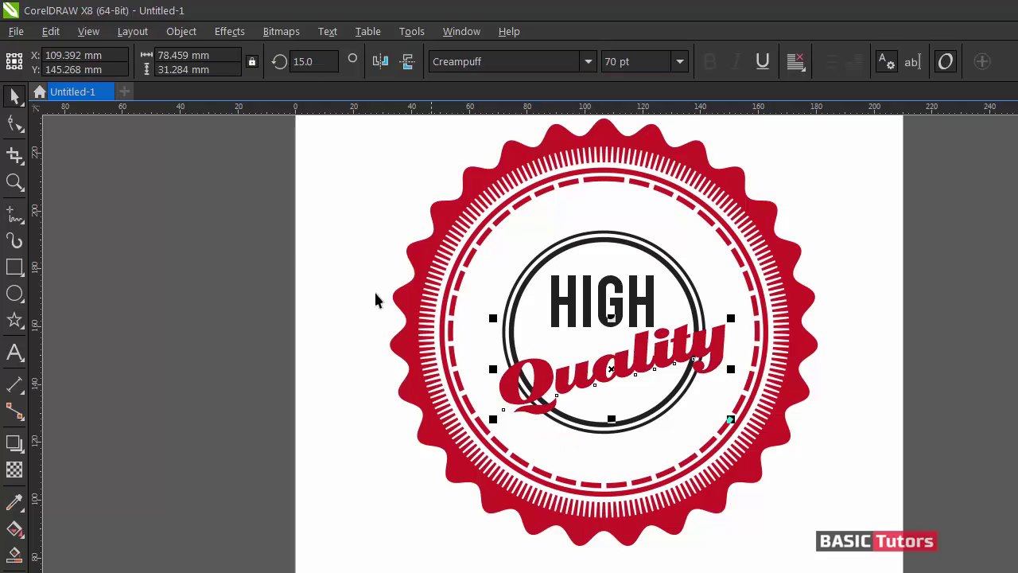
Duplicate the red Quality text slightly below itself and color the copy light gray
{"action": "left_click", "coordinate": [226, 255]}
{"action": "left_click", "coordinate": [545, 379]}
{"action": "left_click", "coordinate": [546, 373]}
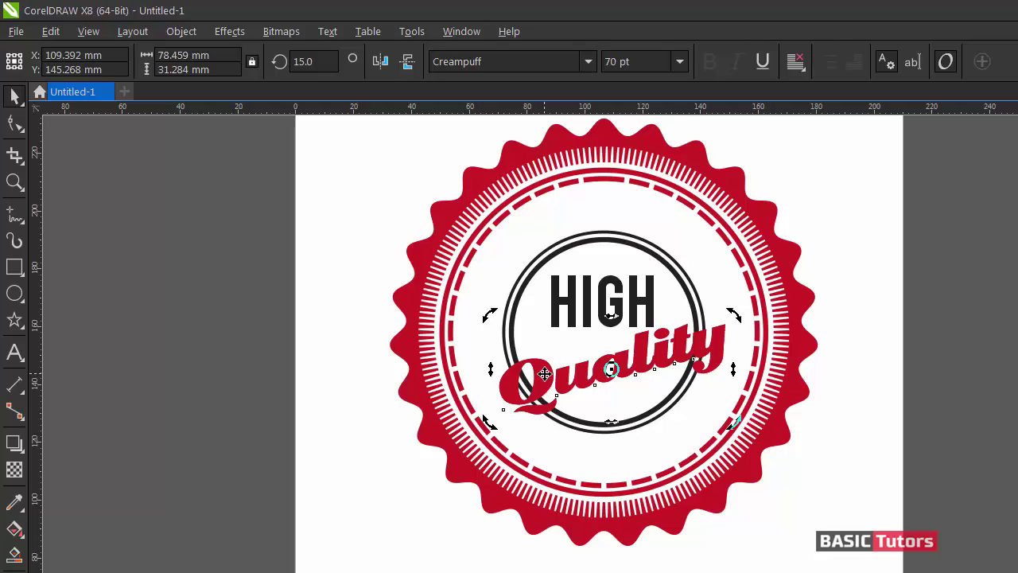
{"action": "left_click_drag", "start_coordinate": [542, 381], "coordinate": [542, 392]}
{"action": "right_click", "coordinate": [542, 391]}
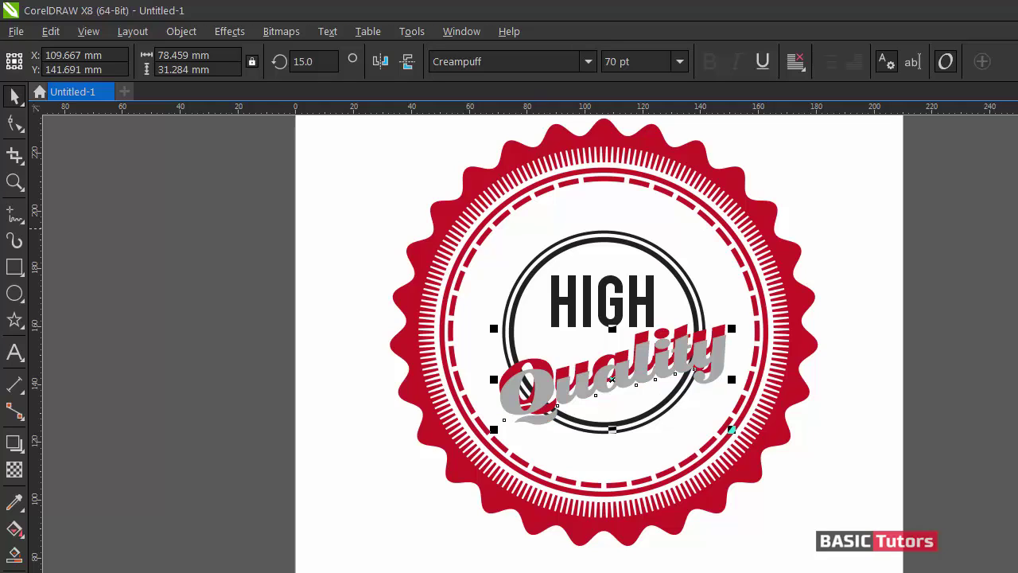
Send the gray Quality copy behind the red text and offset it slightly down and left as a shadow
{"action": "key", "text": "ctrl+Page_Down"}
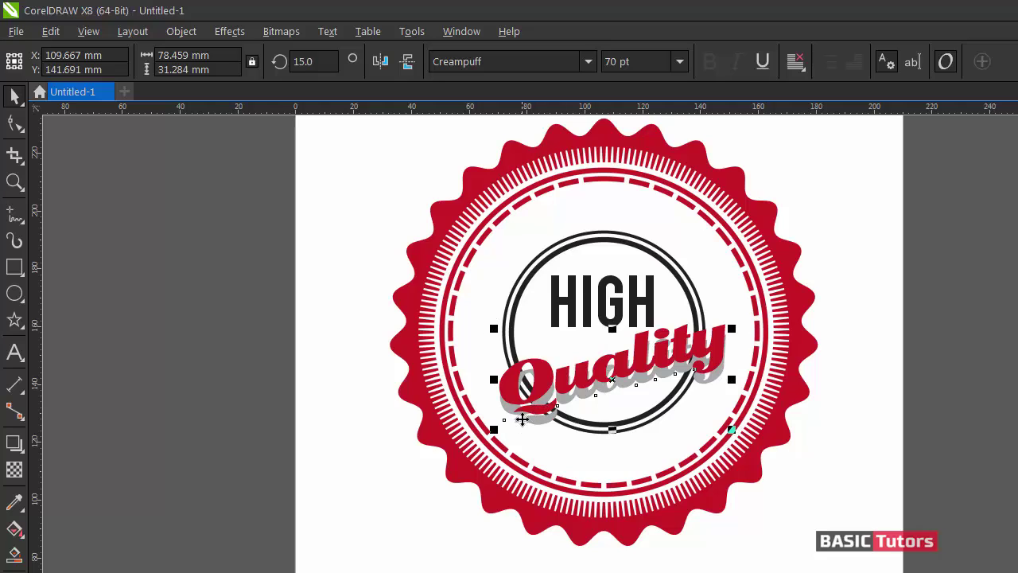
{"action": "left_click_drag", "start_coordinate": [522, 419], "coordinate": [523, 418]}
{"action": "left_click", "coordinate": [986, 320]}
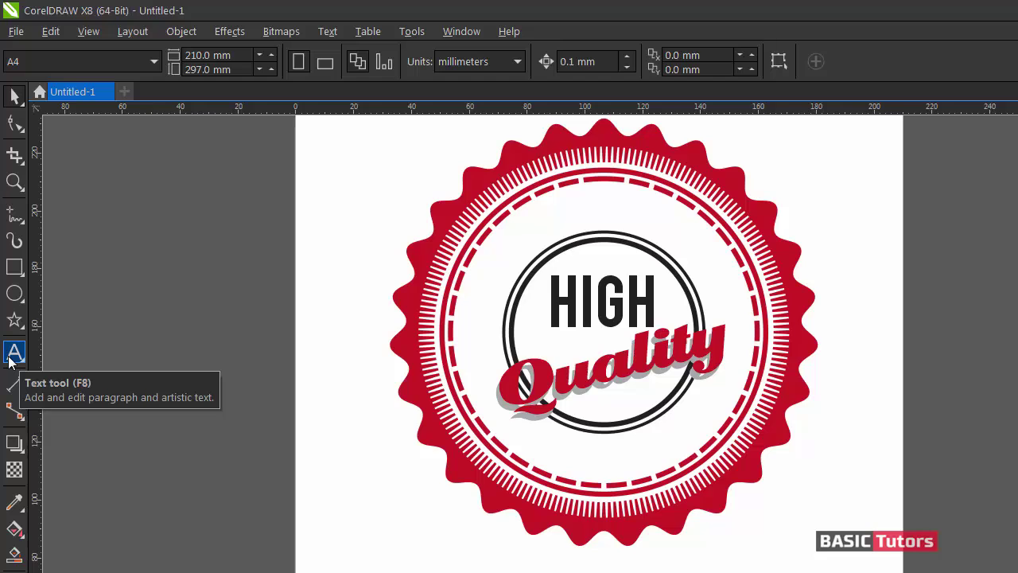
Move the red Quality text together with its gray shadow up so that it overlaps the lower edge of HIGH
{"action": "left_click_drag", "start_coordinate": [1004, 416], "coordinate": [443, 317]}
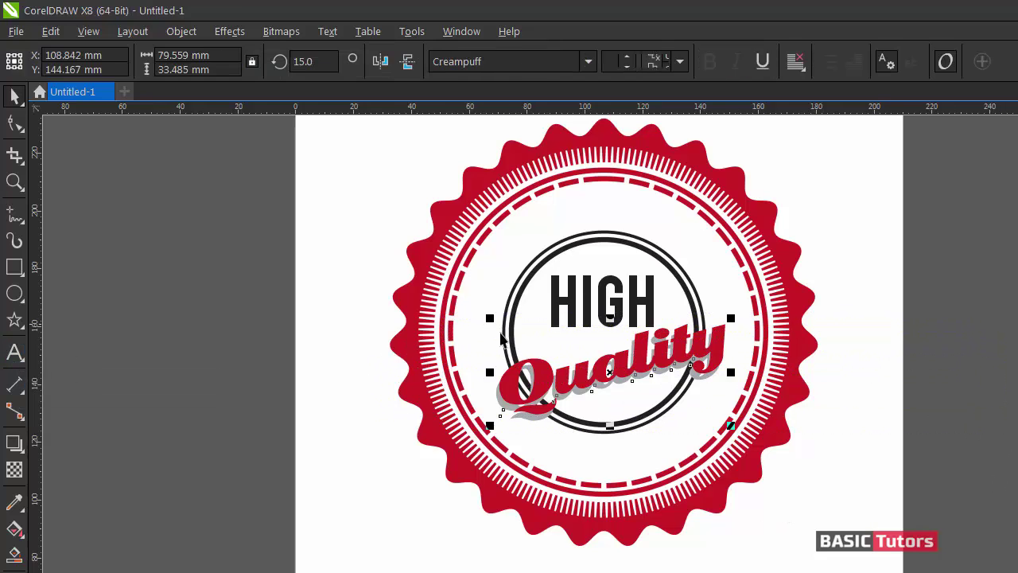
{"action": "left_click_drag", "start_coordinate": [612, 379], "coordinate": [614, 364]}
{"action": "left_click", "coordinate": [868, 294]}
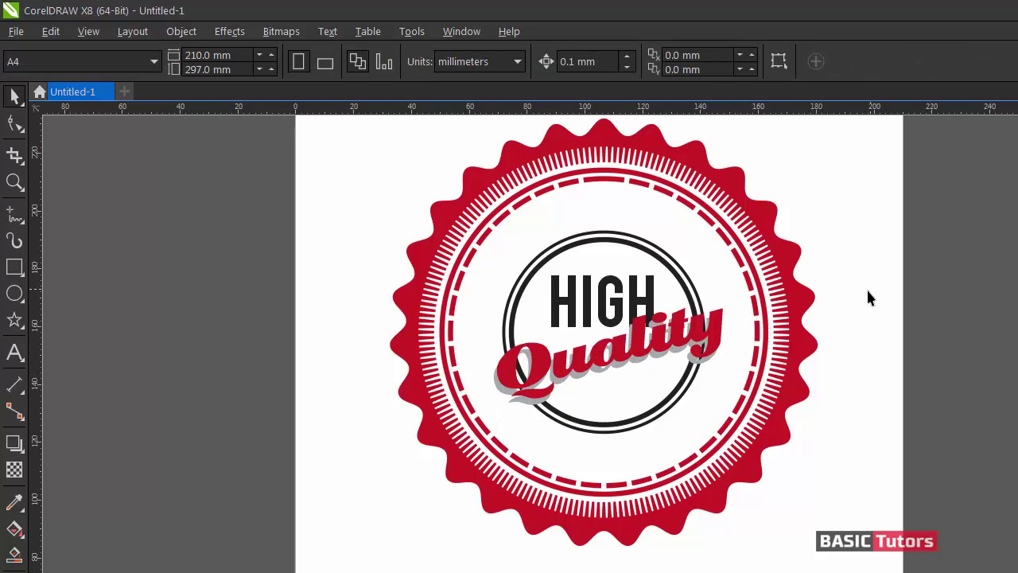
Duplicate the HIGH text to the space below Quality, over the lower part of the inner circle
{"action": "left_click", "coordinate": [560, 310]}
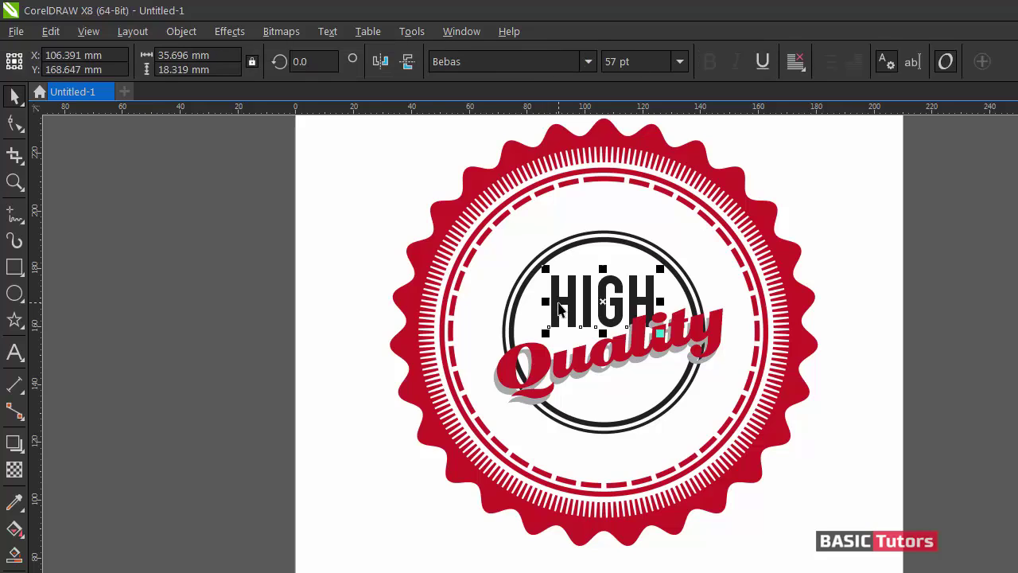
{"action": "left_click_drag", "start_coordinate": [592, 299], "coordinate": [604, 400]}
{"action": "right_click", "coordinate": [604, 400]}
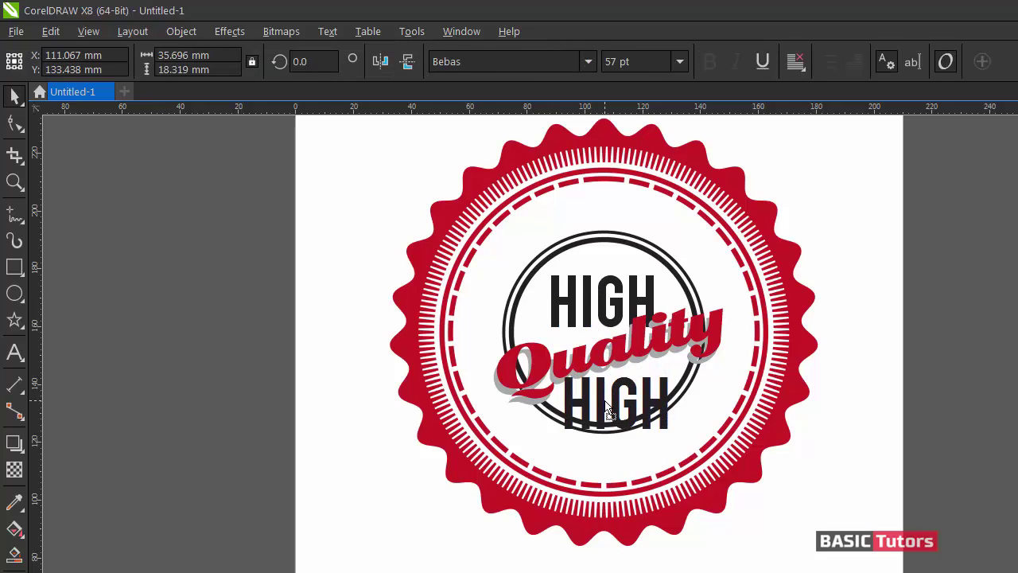
Replace the duplicated text with PRODUCT, then scale it down and place it inside the inner circle below Quality
{"action": "double_click", "coordinate": [602, 400]}
{"action": "key", "text": "ctrl+a"}
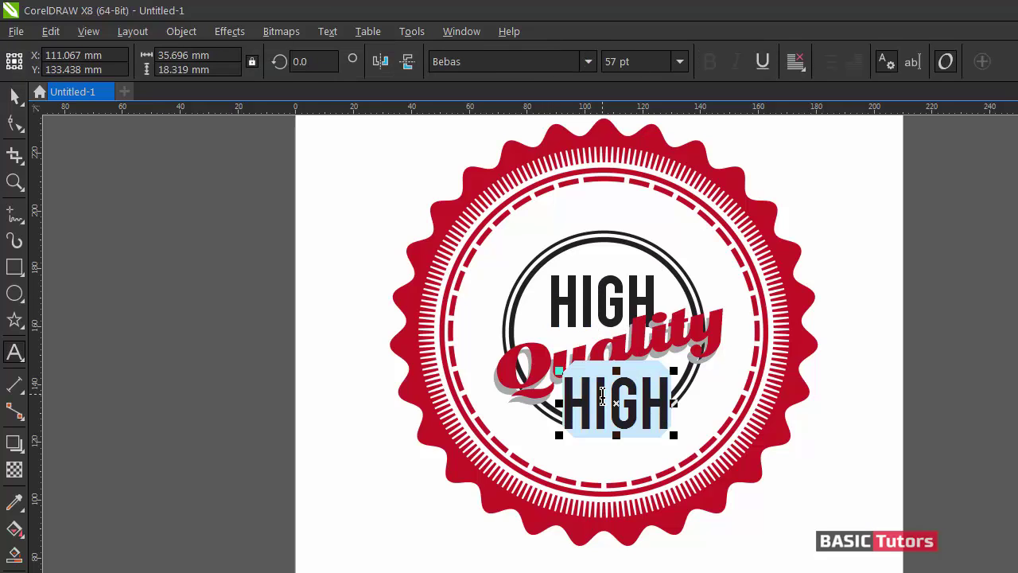
{"action": "type", "text": "PROD"}
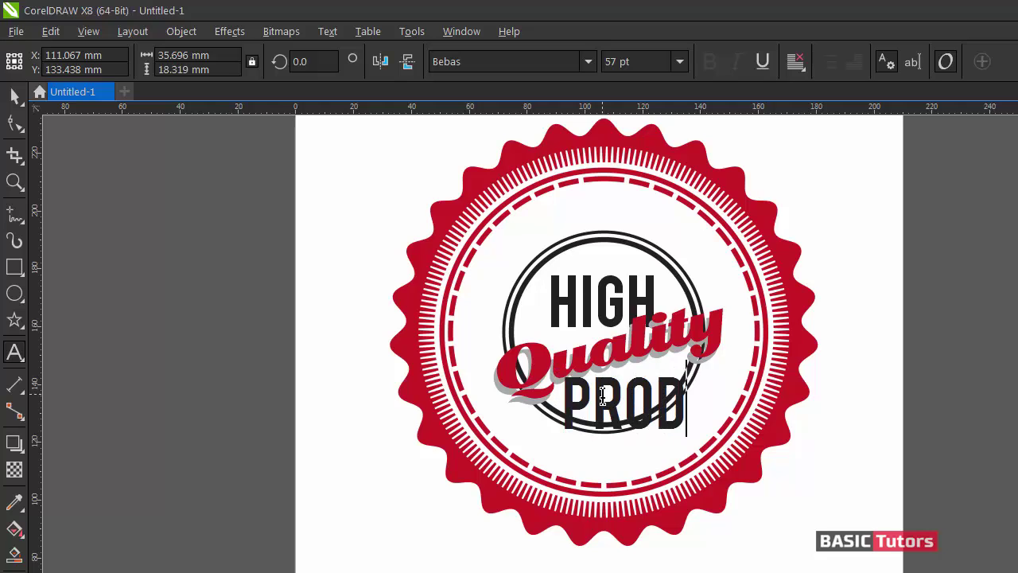
{"action": "type", "text": "UCT"}
{"action": "key", "text": "ctrl+space"}
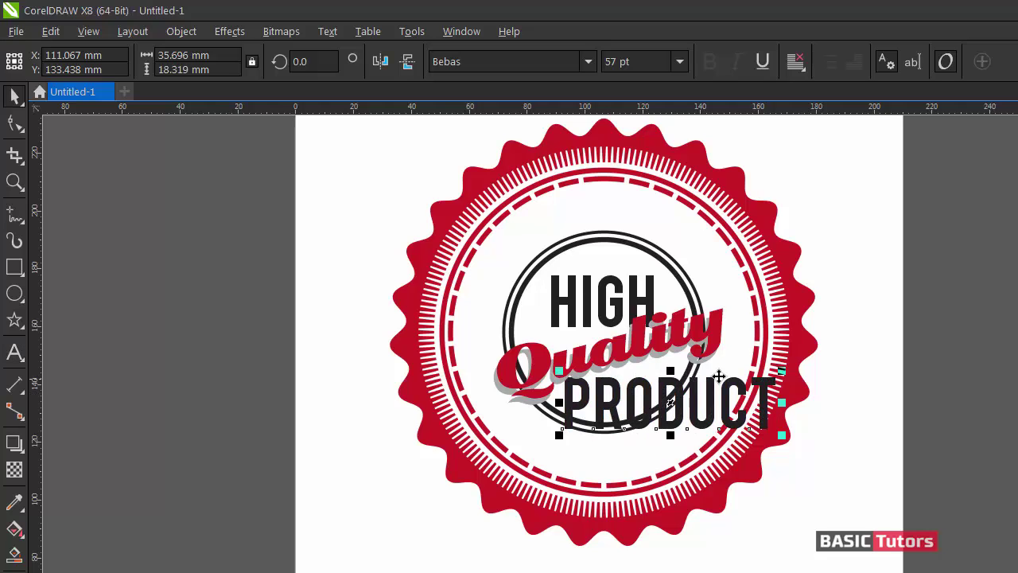
{"action": "left_click_drag", "start_coordinate": [783, 370], "coordinate": [624, 400]}
{"action": "left_click", "coordinate": [937, 307]}
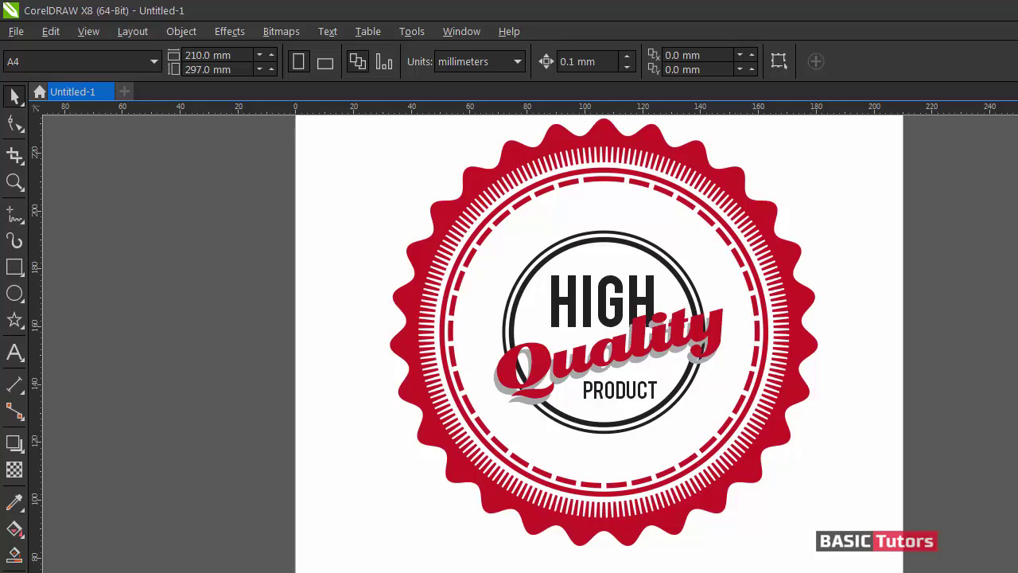
Add the artistic text AUTHENTIC near the page's left edge
{"action": "left_click", "coordinate": [8, 356]}
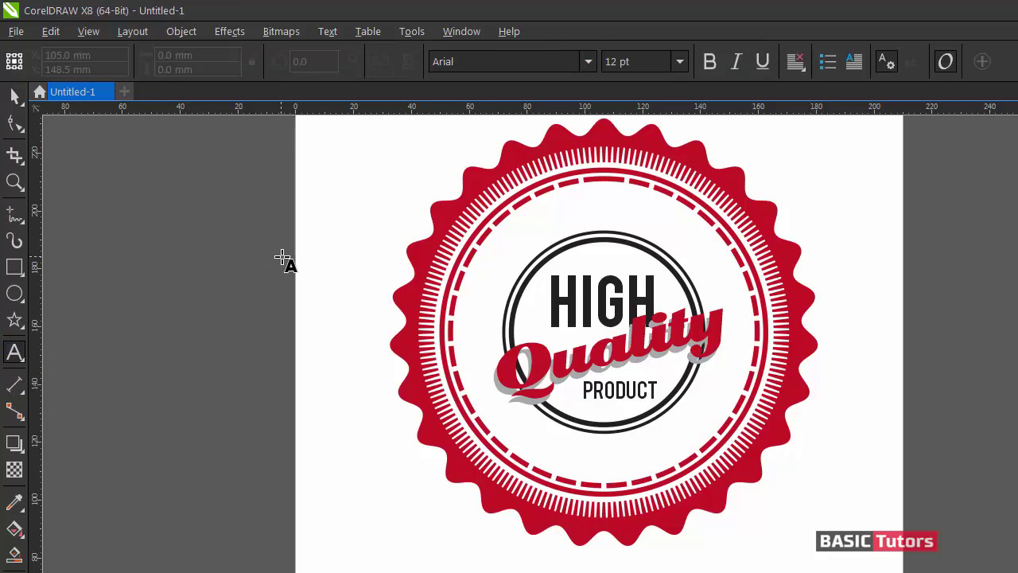
{"action": "left_click", "coordinate": [289, 267]}
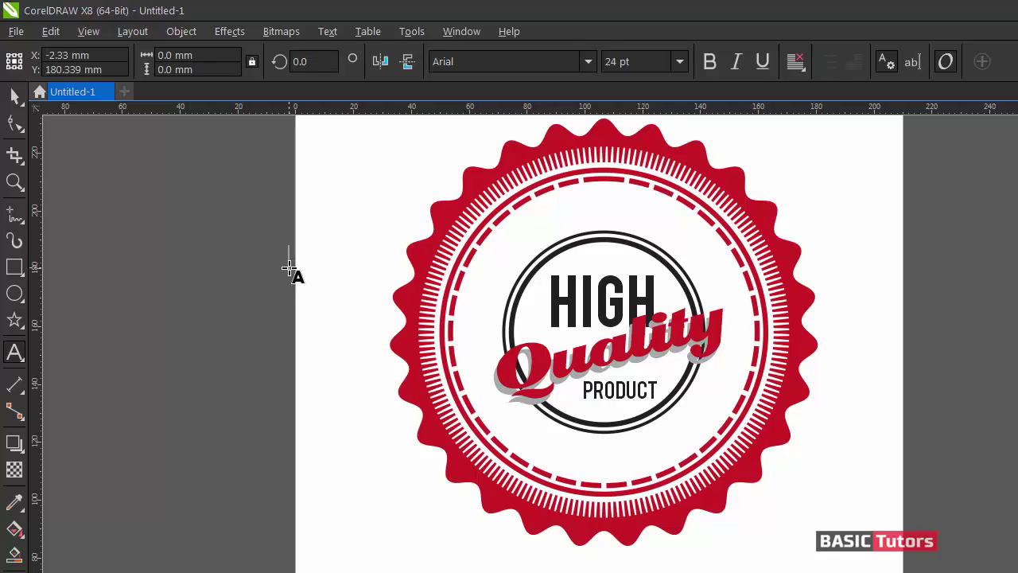
{"action": "type", "text": "AUTHENTIC"}
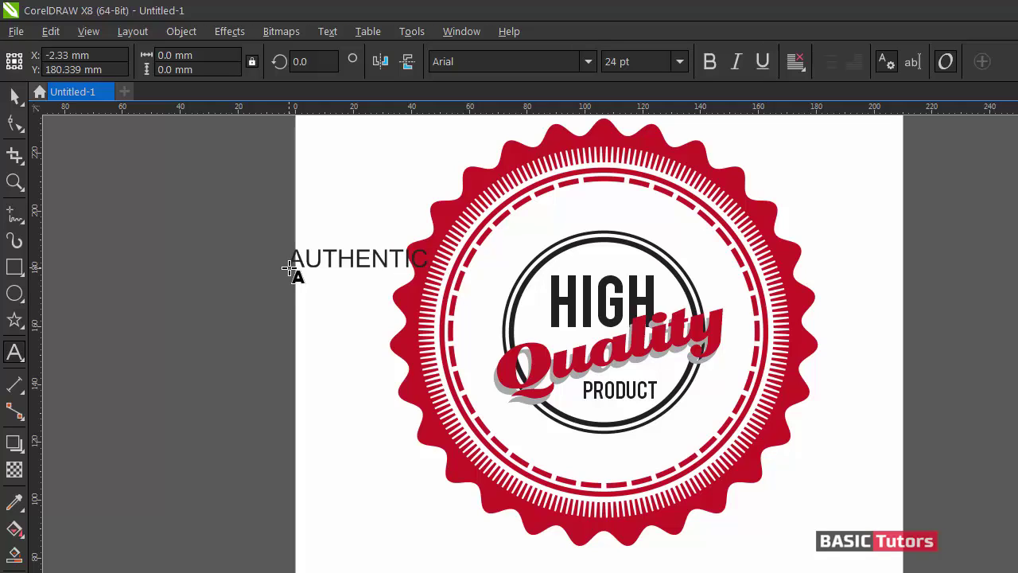
{"action": "key", "text": "ctrl+space"}
Format AUTHENTIC in bold Georgia at 32 pt and move it directly above the inner circles
{"action": "left_click", "coordinate": [477, 69]}
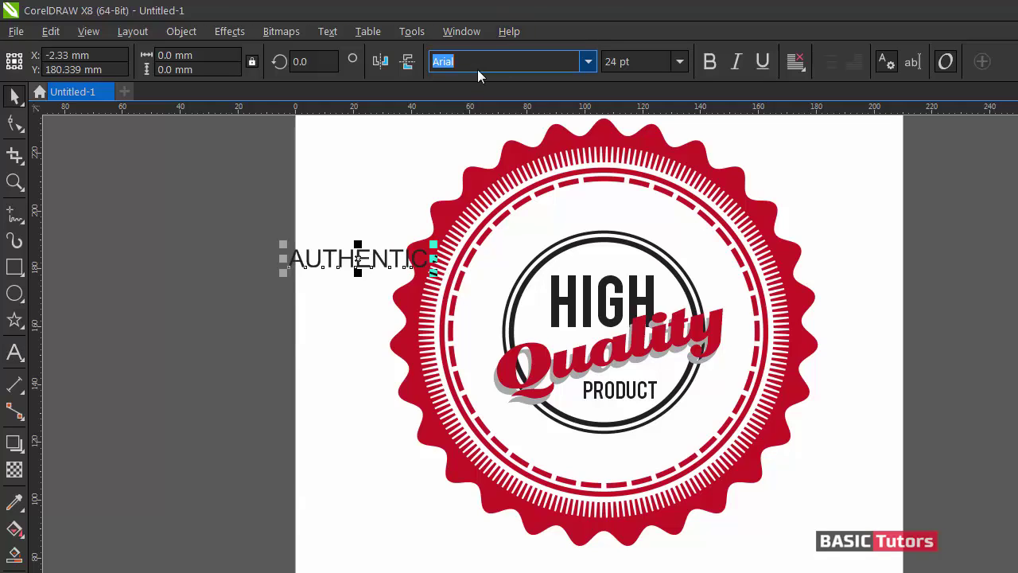
{"action": "type", "text": "Georg"}
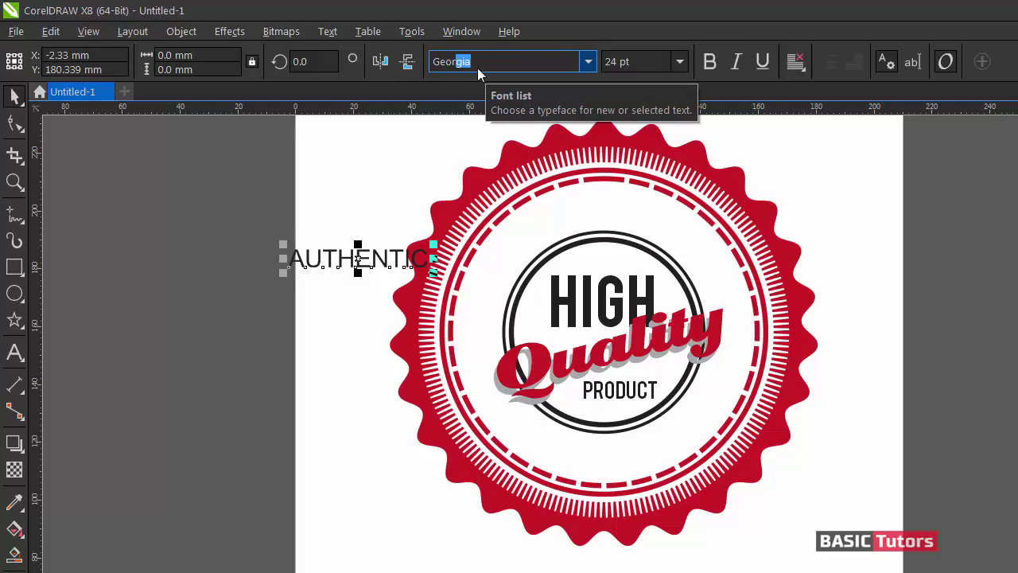
{"action": "key", "text": "Return"}
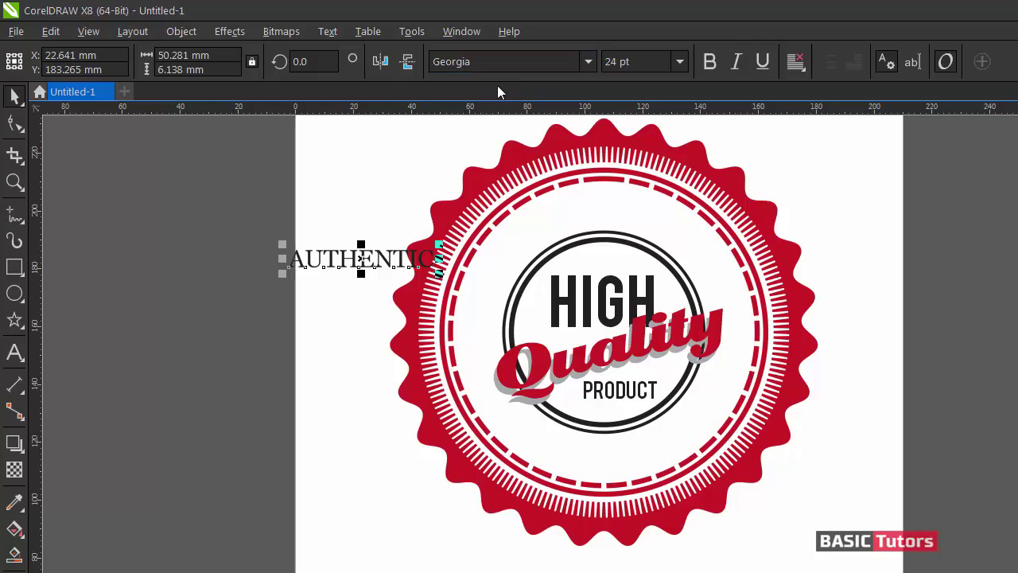
{"action": "left_click", "coordinate": [707, 63]}
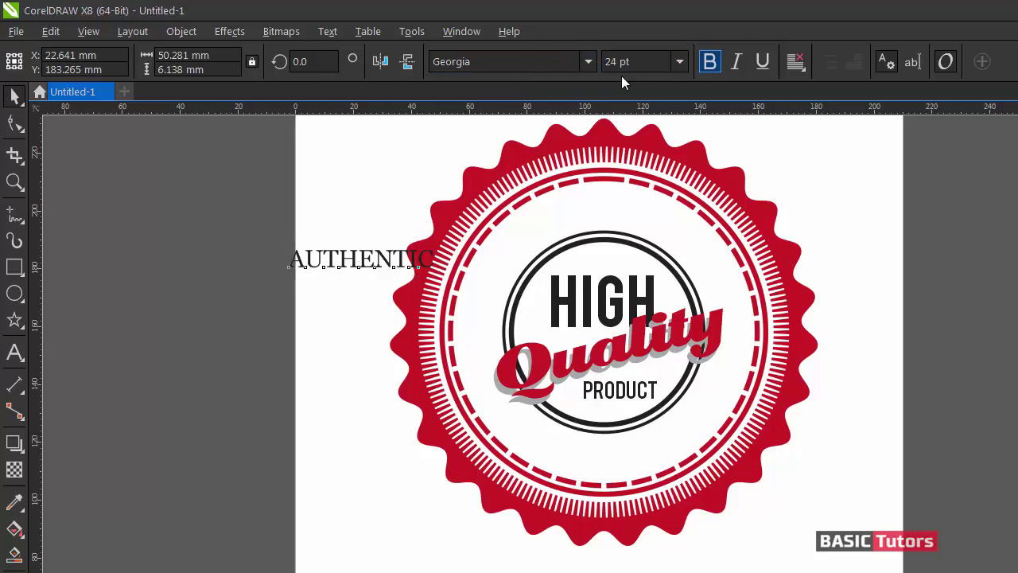
{"action": "left_click_drag", "start_coordinate": [636, 64], "coordinate": [603, 64]}
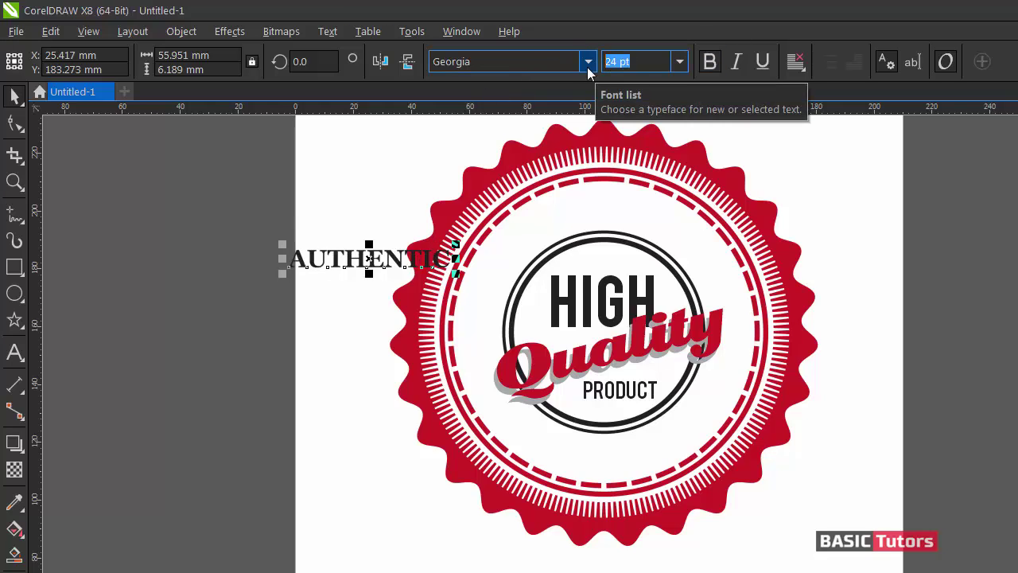
{"action": "type", "text": "32"}
{"action": "key", "text": "Return"}
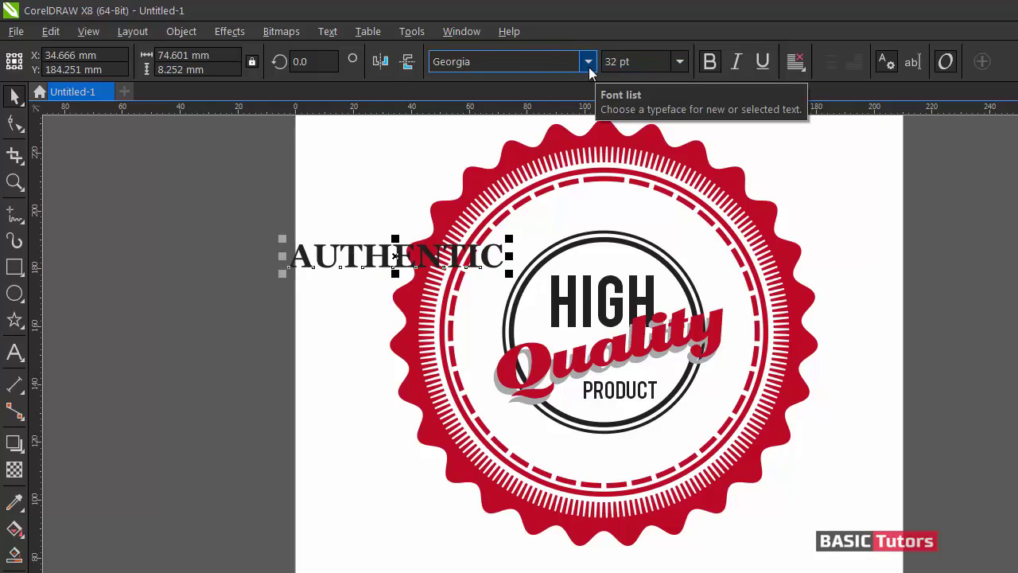
{"action": "left_click_drag", "start_coordinate": [454, 257], "coordinate": [601, 242]}
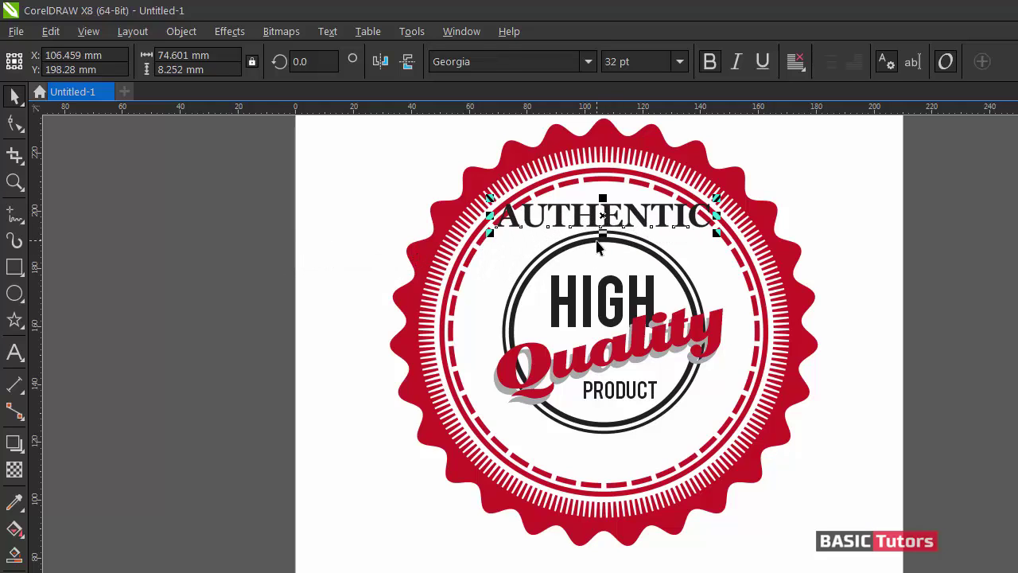
Change the outline color of the thick inner circle to 90% black (K 90)
{"action": "left_click", "coordinate": [598, 242]}
{"action": "key", "text": "F12"}
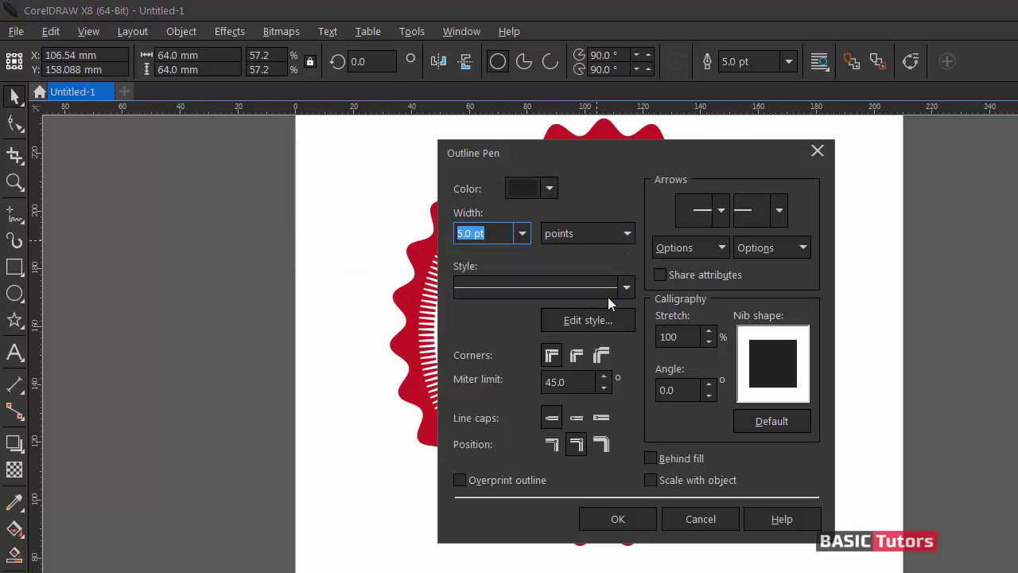
{"action": "left_click", "coordinate": [549, 188]}
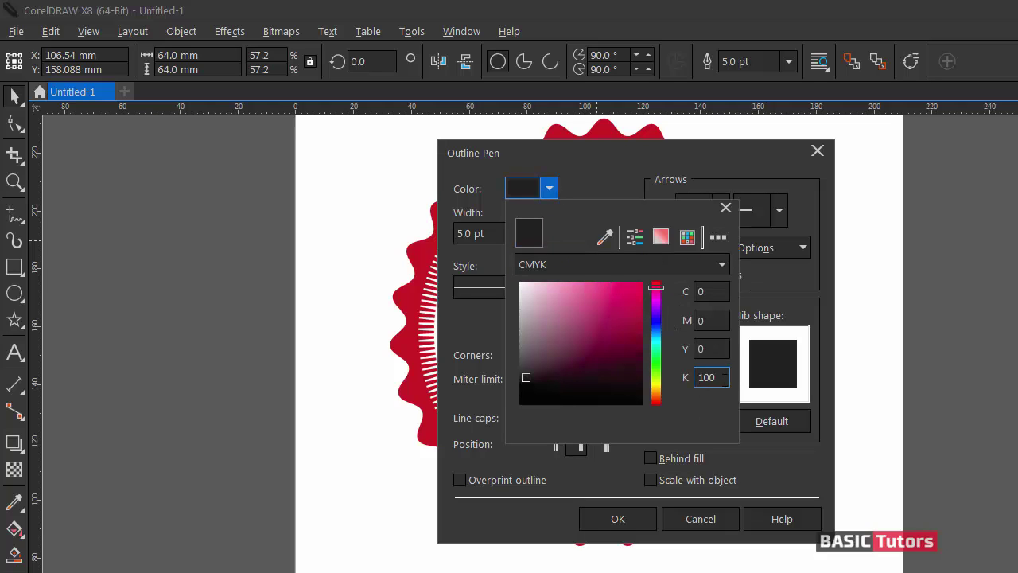
{"action": "type", "text": "90"}
{"action": "key", "text": "Return"}
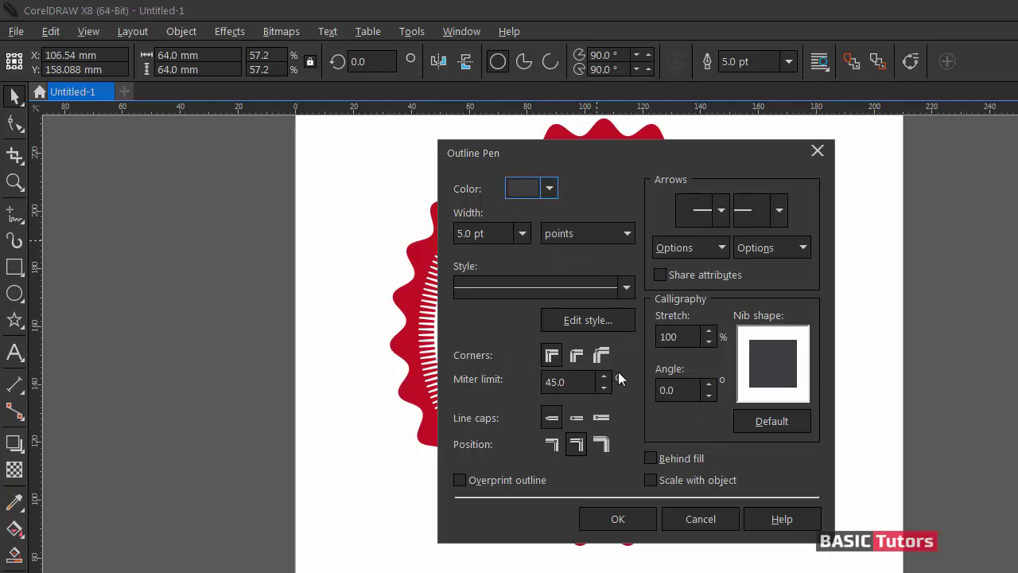
{"action": "left_click", "coordinate": [596, 519]}
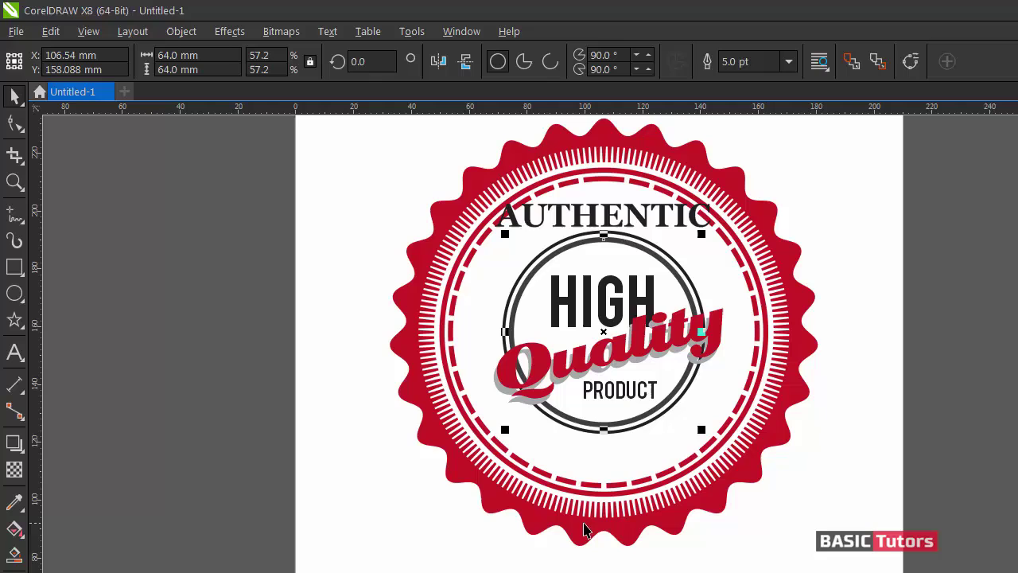
{"action": "left_click", "coordinate": [298, 367]}
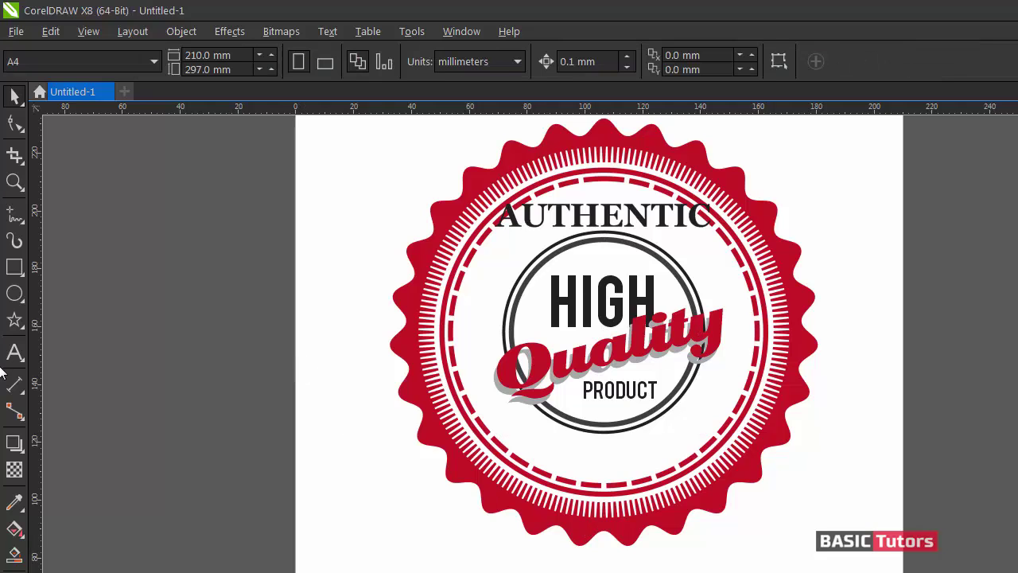
Sample the thick inner circle's dark gray with the Color Eyedropper and fill the AUTHENTIC text with it
{"action": "left_click", "coordinate": [14, 501]}
{"action": "left_click", "coordinate": [560, 244]}
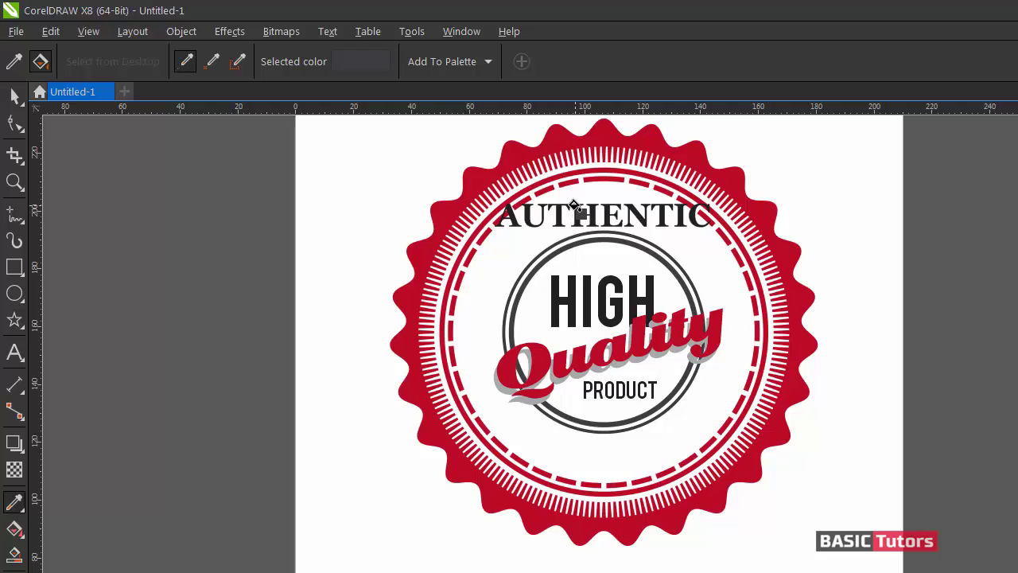
{"action": "key", "text": "space"}
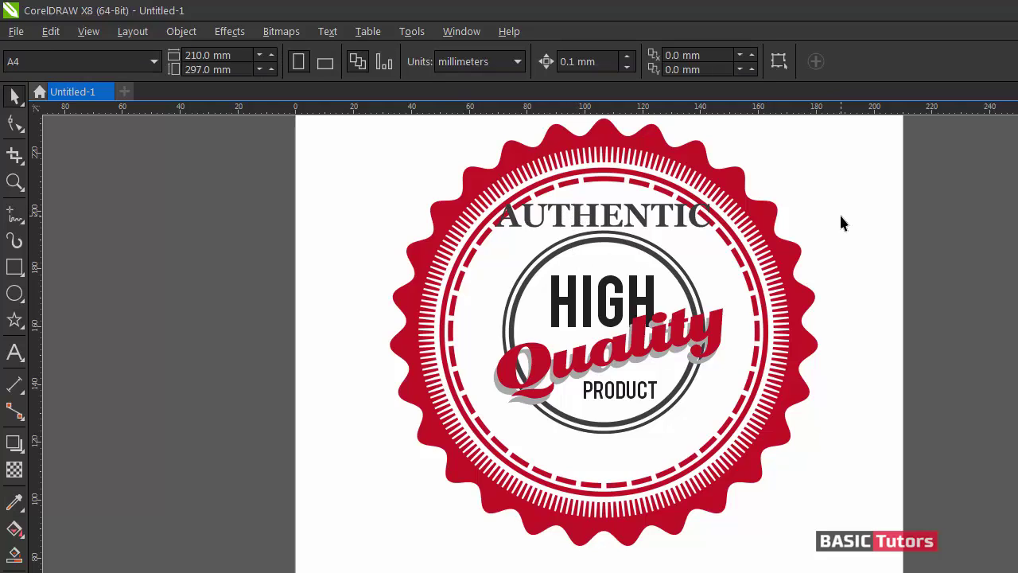
{"action": "left_click", "coordinate": [640, 216]}
{"action": "left_click", "coordinate": [632, 236], "text": "shift"}
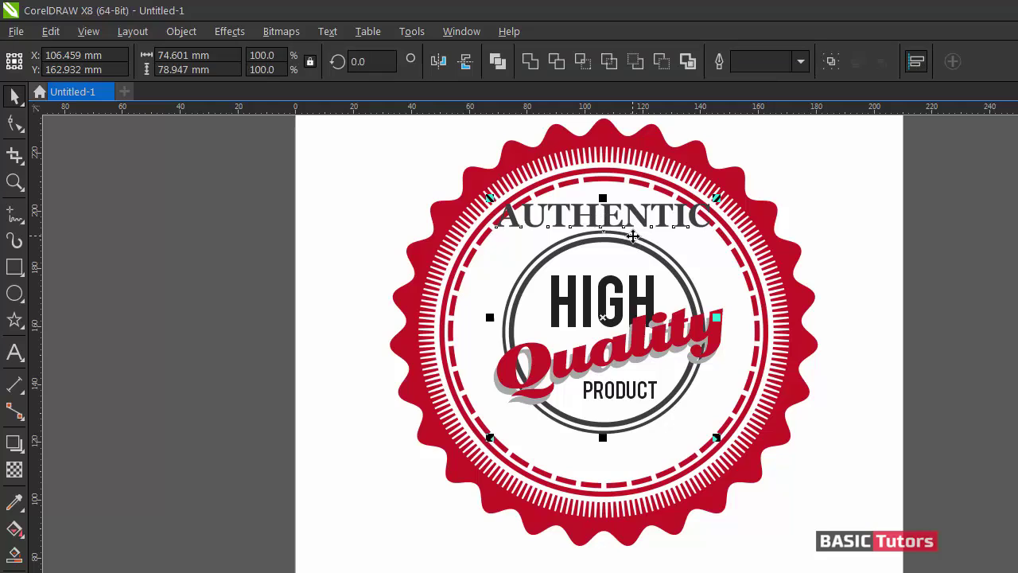
{"action": "left_click", "coordinate": [766, 192]}
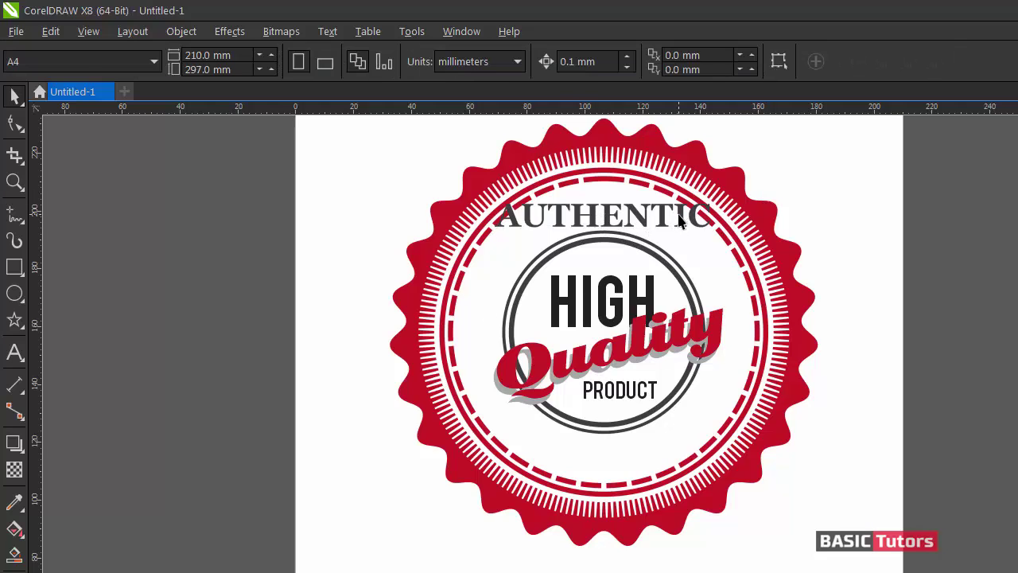
Fit the AUTHENTIC text to the path of the thin circle around the center lettering
{"action": "left_click", "coordinate": [675, 219]}
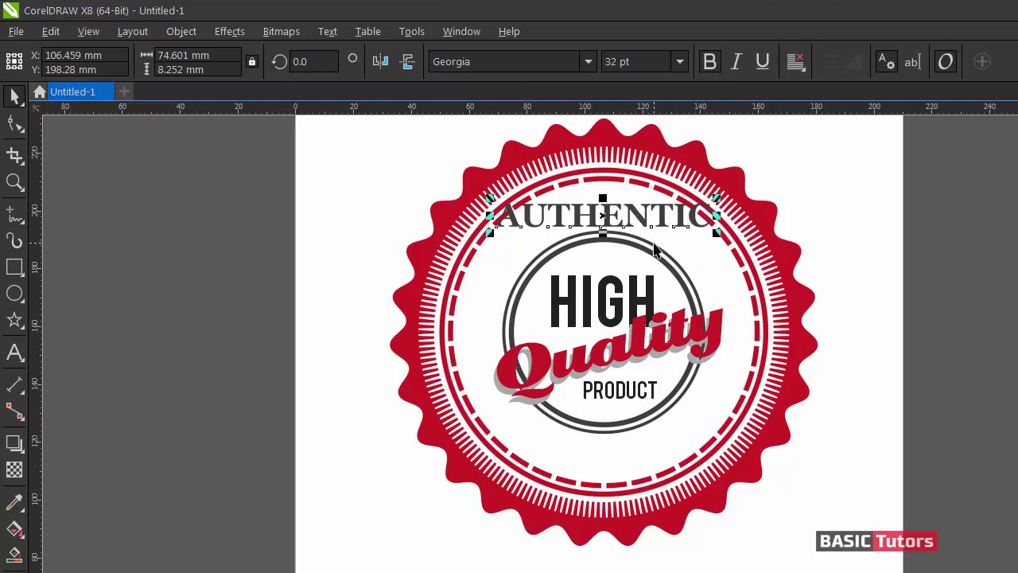
{"action": "left_click", "coordinate": [650, 249], "text": "shift"}
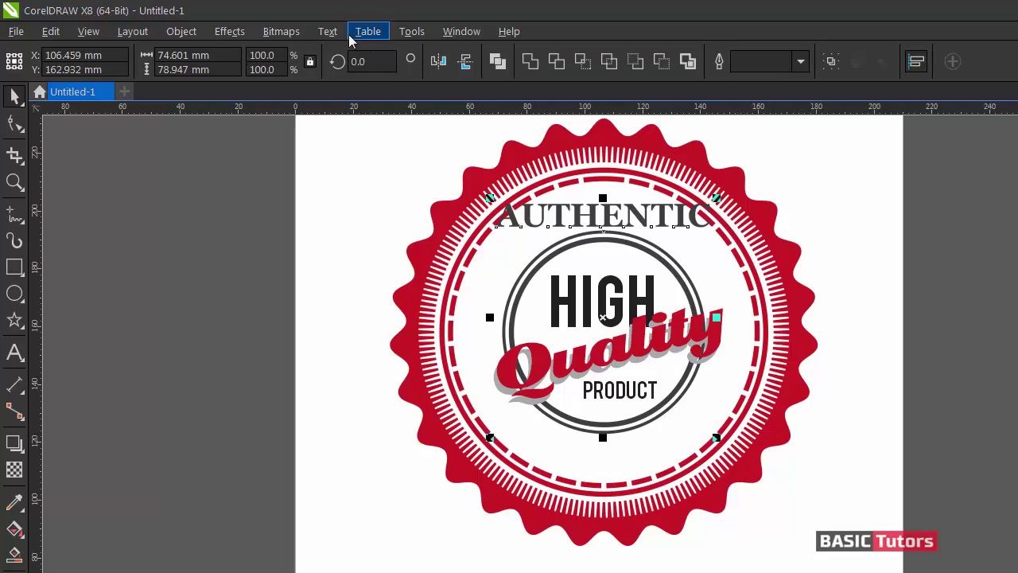
{"action": "left_click", "coordinate": [328, 31]}
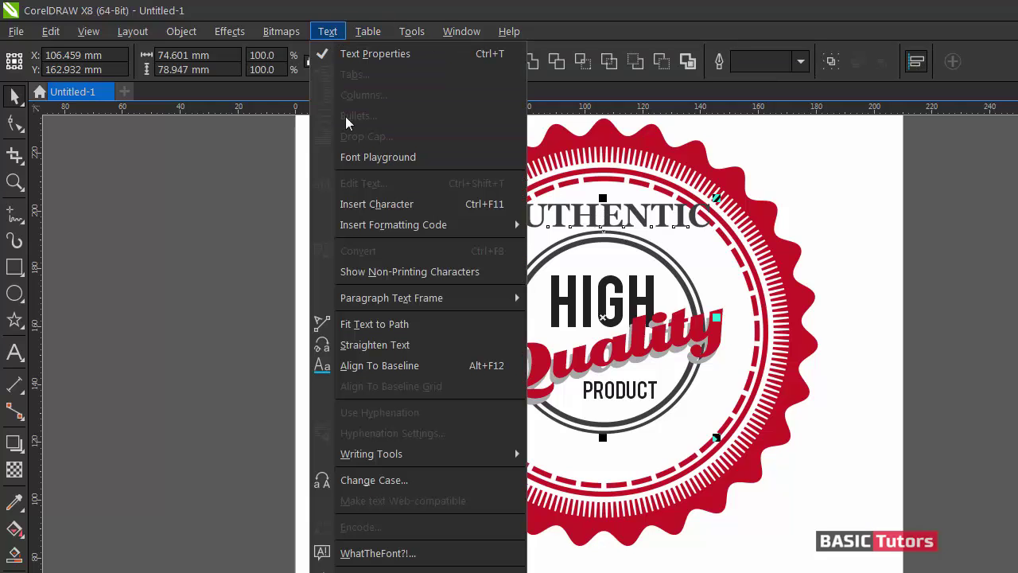
{"action": "left_click", "coordinate": [354, 326]}
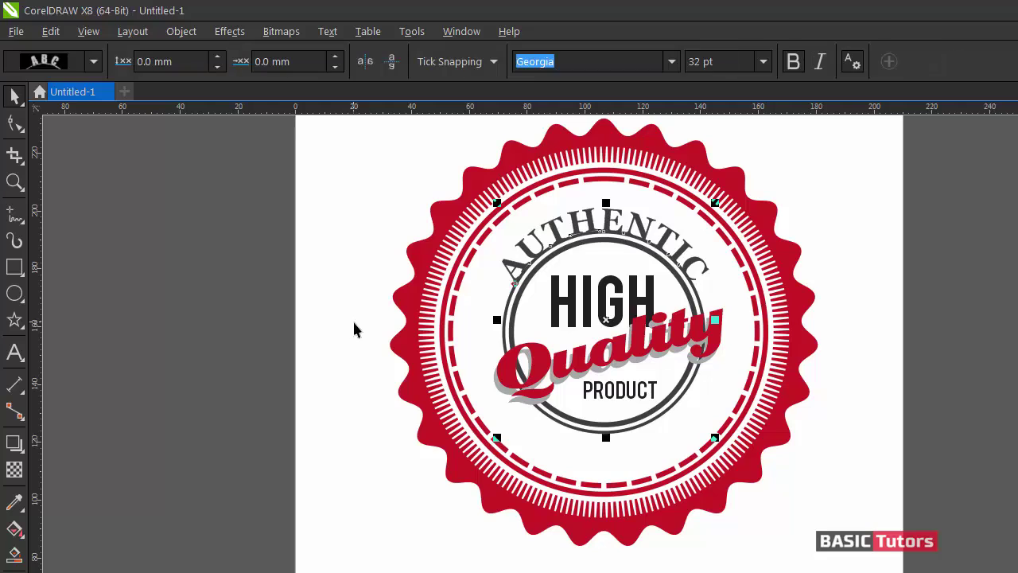
Offset the curved AUTHENTIC text outward to a distance of 3.175 mm from the circle
{"action": "left_click", "coordinate": [324, 313]}
{"action": "left_click", "coordinate": [513, 281]}
{"action": "left_click_drag", "start_coordinate": [517, 284], "coordinate": [509, 276]}
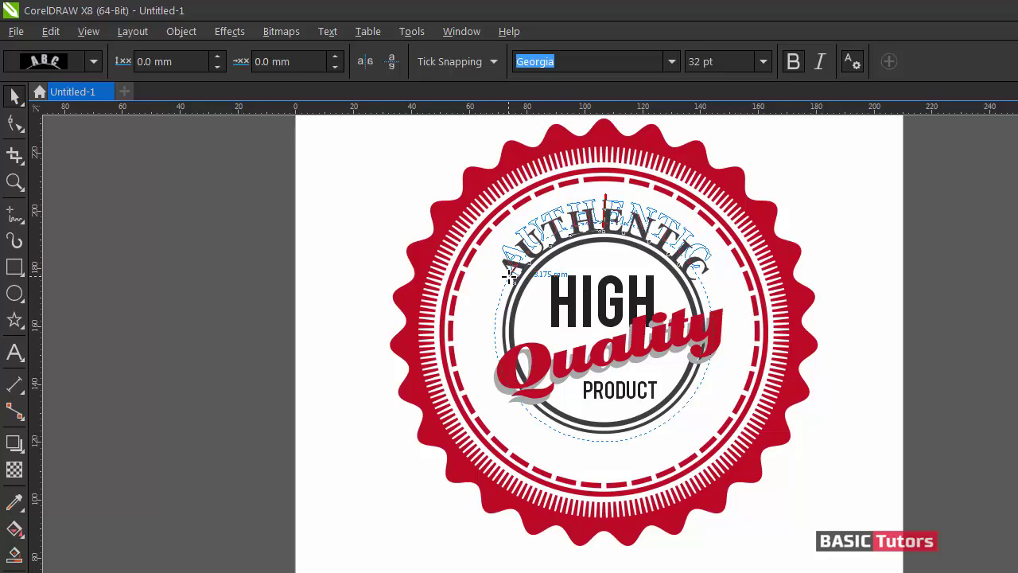
{"action": "left_click_drag", "start_coordinate": [509, 276], "coordinate": [509, 276]}
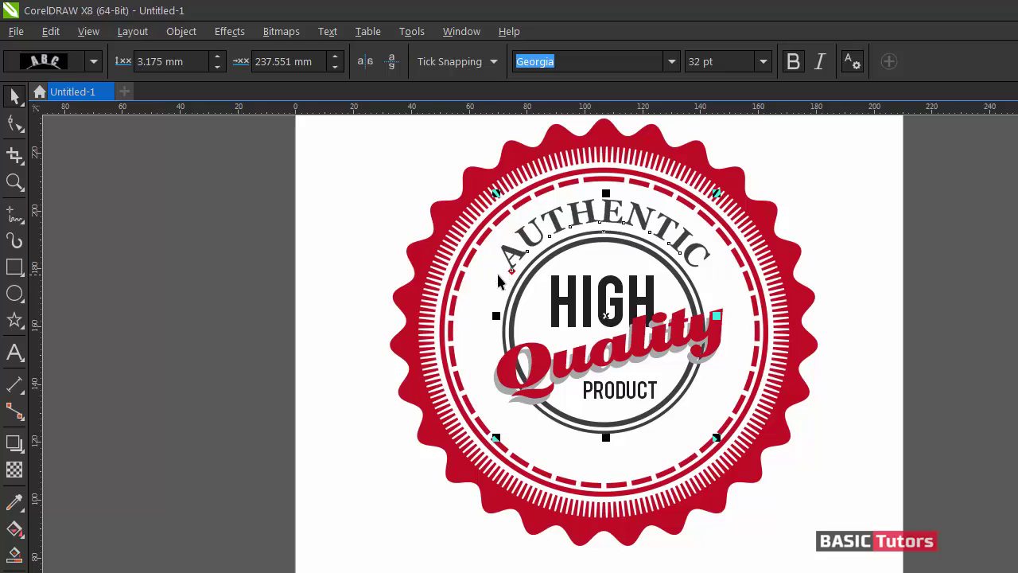
{"action": "left_click", "coordinate": [827, 213]}
{"action": "left_click", "coordinate": [692, 253]}
{"action": "key", "text": "Escape"}
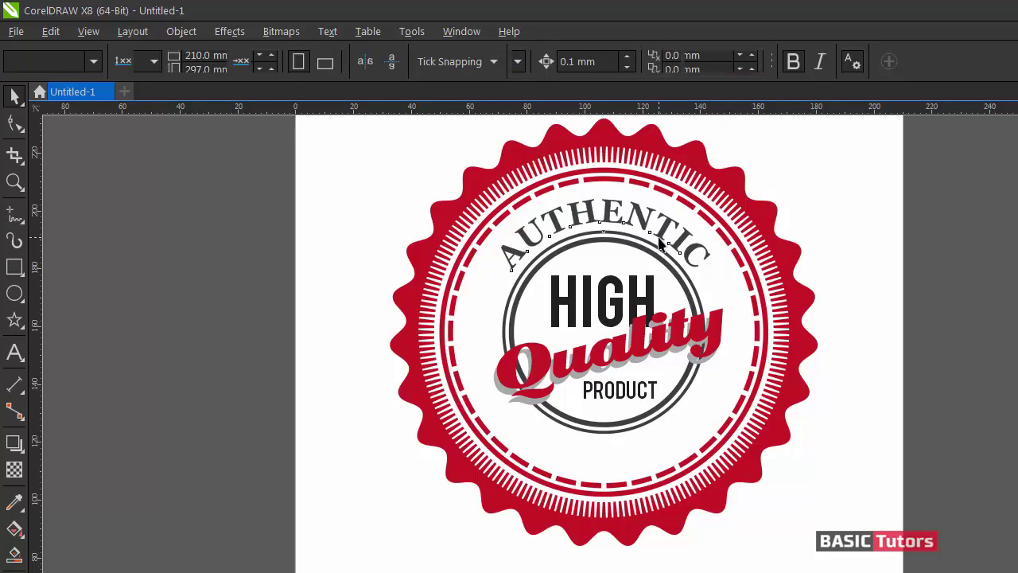
Duplicate the AUTHENTIC text, mirror the copy horizontally and vertically, and move it along the circle's underside at a distance of 12.7 mm
{"action": "left_click", "coordinate": [659, 244]}
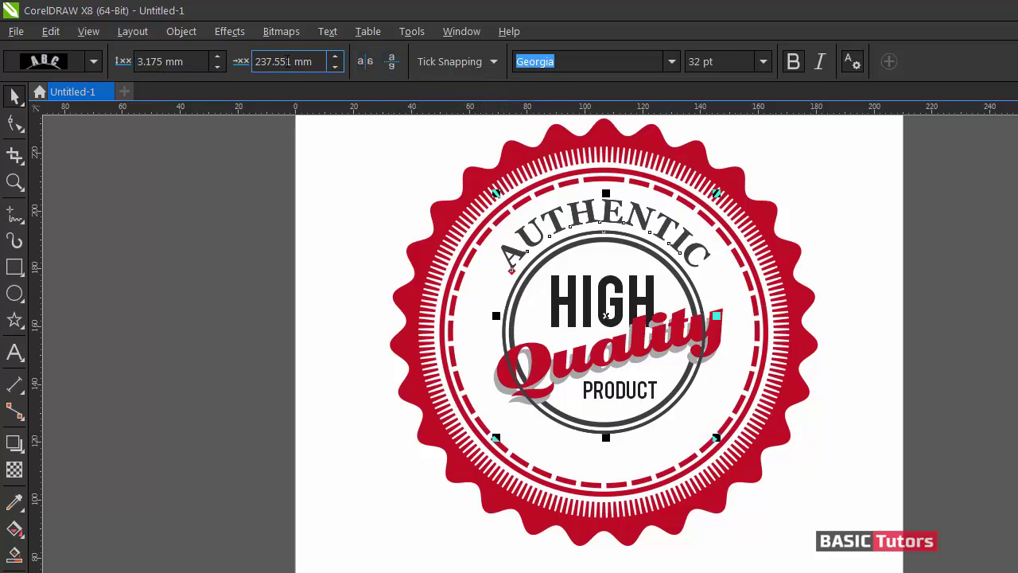
{"action": "left_click", "coordinate": [391, 67]}
{"action": "left_click", "coordinate": [364, 64]}
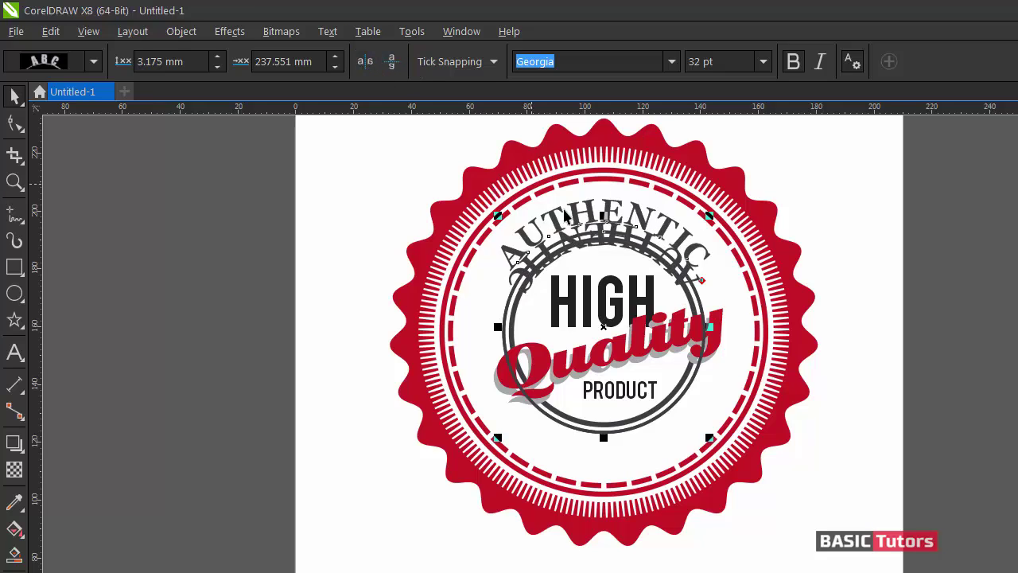
{"action": "left_click_drag", "start_coordinate": [704, 281], "coordinate": [502, 427]}
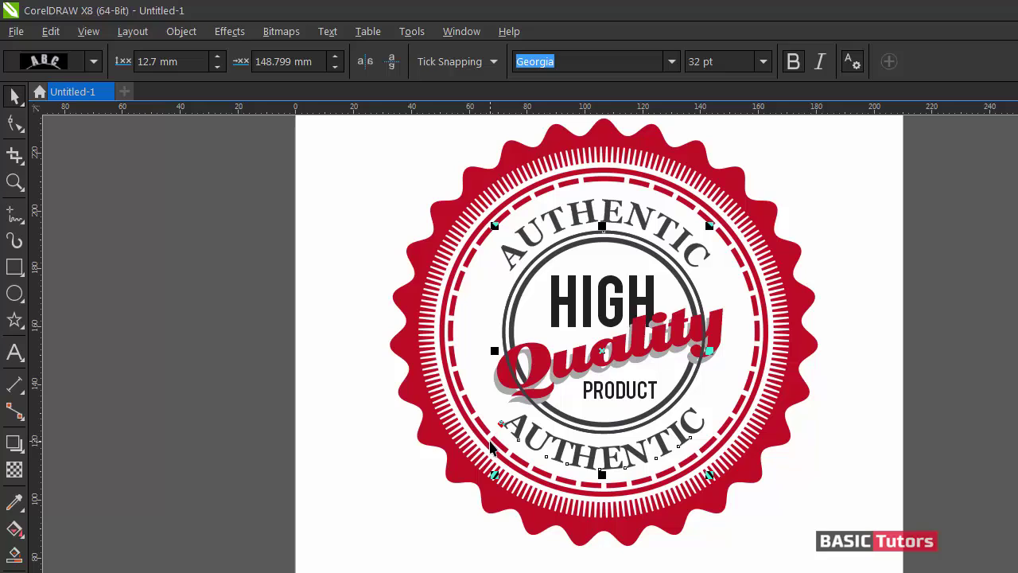
Replace the wording of the lower curved text with GENUINE
{"action": "double_click", "coordinate": [523, 423]}
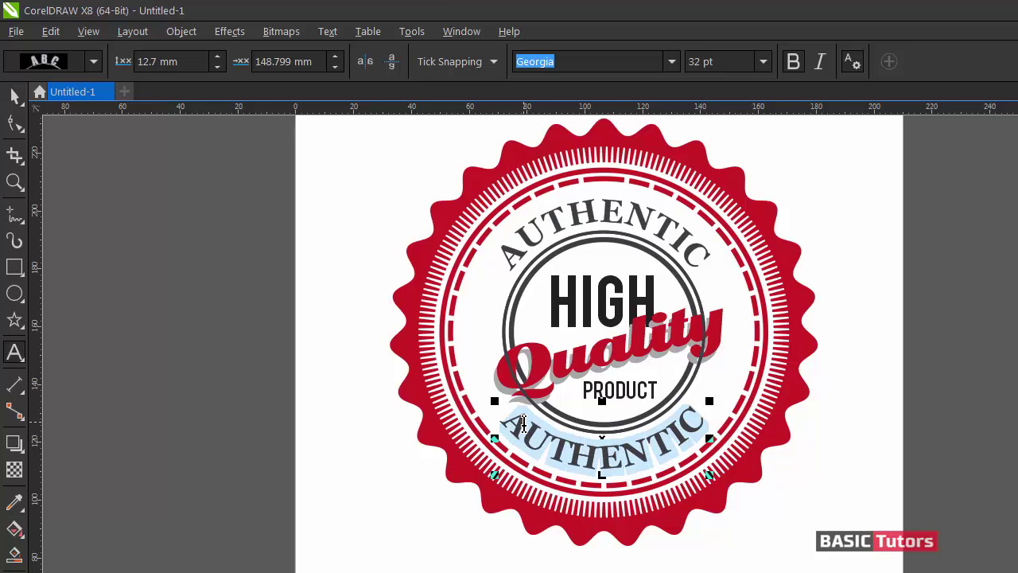
{"action": "type", "text": "GENUINE"}
{"action": "key", "text": "ctrl+space"}
{"action": "left_click", "coordinate": [954, 335]}
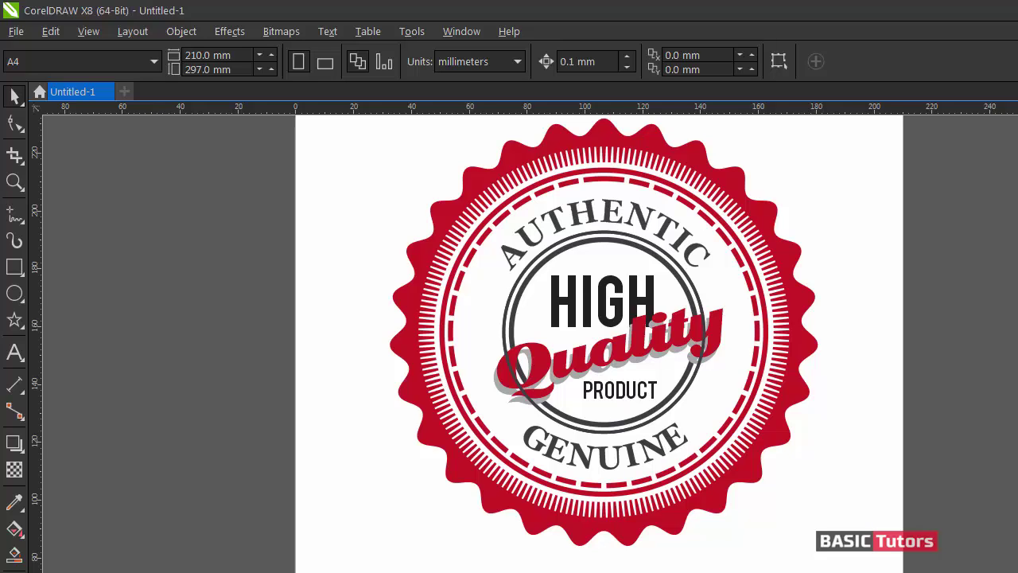
{"action": "scroll", "coordinate": [539, 337], "scroll_direction": "right", "scroll_amount": 3}
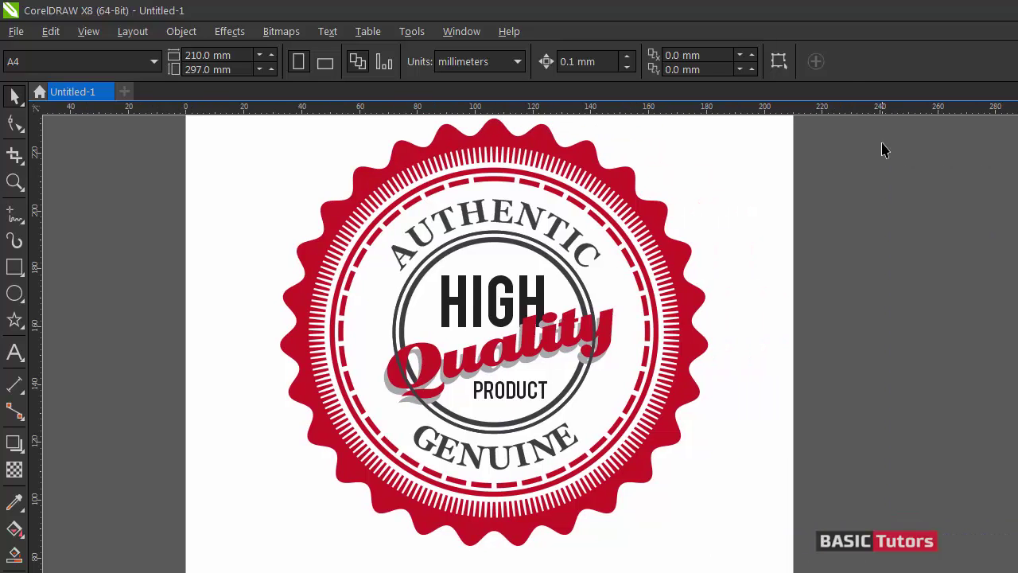
{"action": "key", "text": "ctrl+a"}
{"action": "left_click", "coordinate": [906, 231]}
{"action": "scroll", "coordinate": [547, 338], "scroll_direction": "left", "scroll_amount": 3}
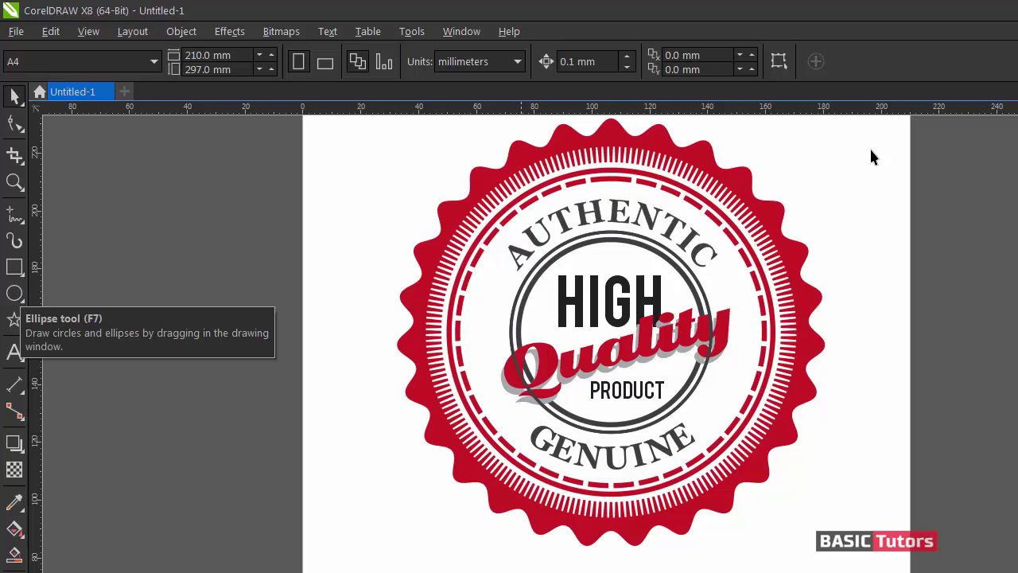
{"action": "scroll", "coordinate": [330, 429], "scroll_direction": "up", "scroll_amount": 1}
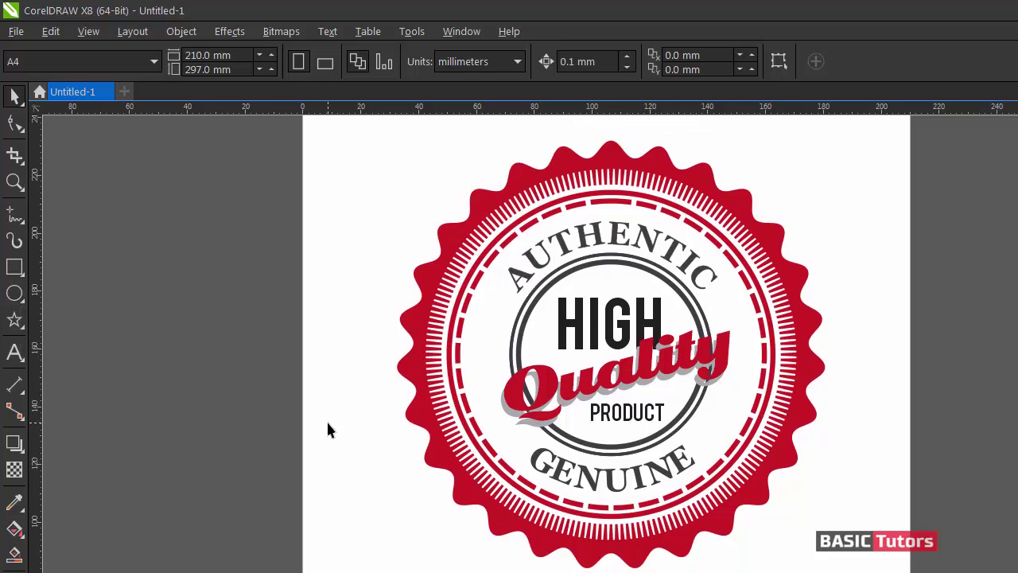